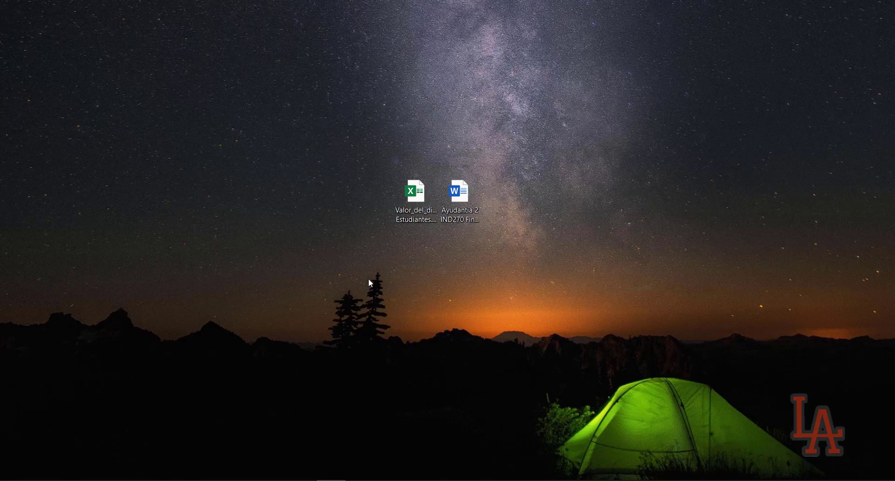
# - Open the Valor_del_dinero_en_el_tiempo workbook from the desktop and unlock it by entering the file password
pyautogui.doubleClick(409, 214)
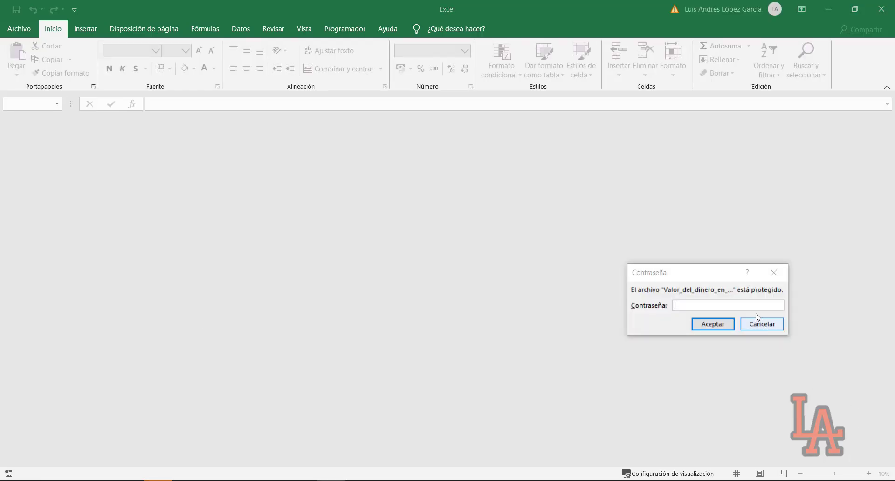
pyautogui.click(729, 304)
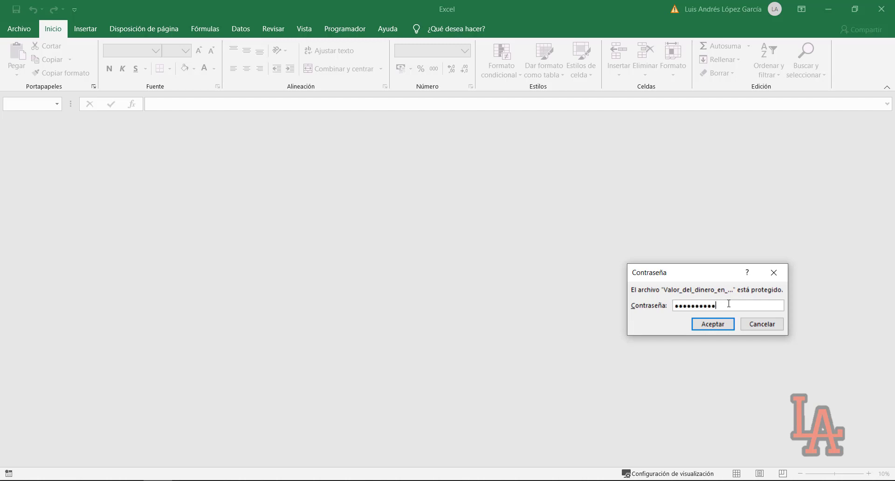
pyautogui.press('Return')
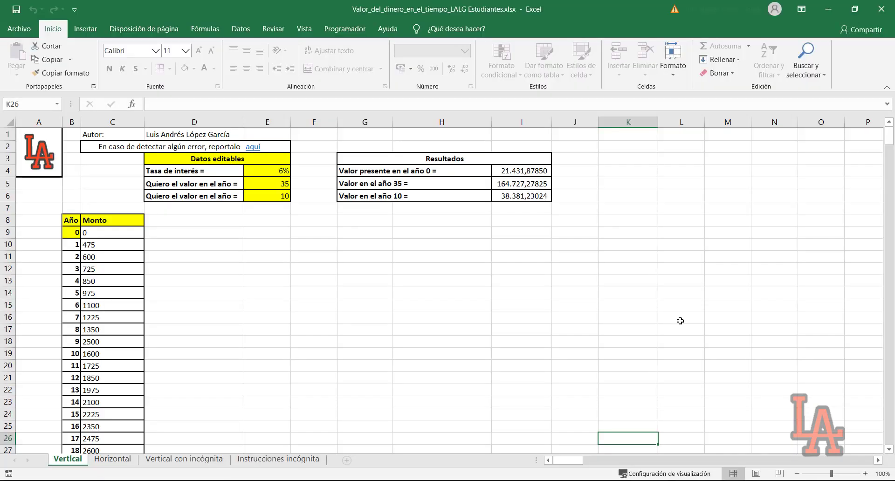
# - Examine the yearly amounts in the Monto column of the Vertical sheet
pyautogui.click(488, 306)
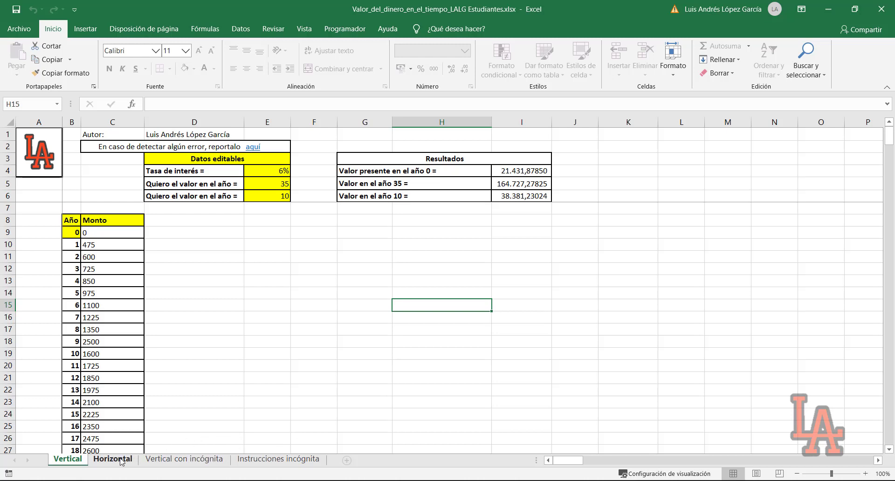
pyautogui.click(111, 404)
pyautogui.click(113, 245)
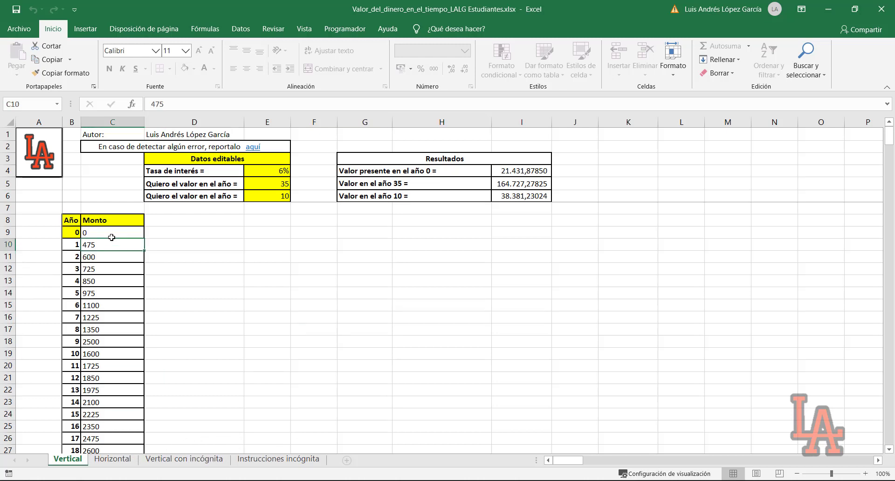
pyautogui.moveTo(111, 232); pyautogui.dragTo(113, 328)
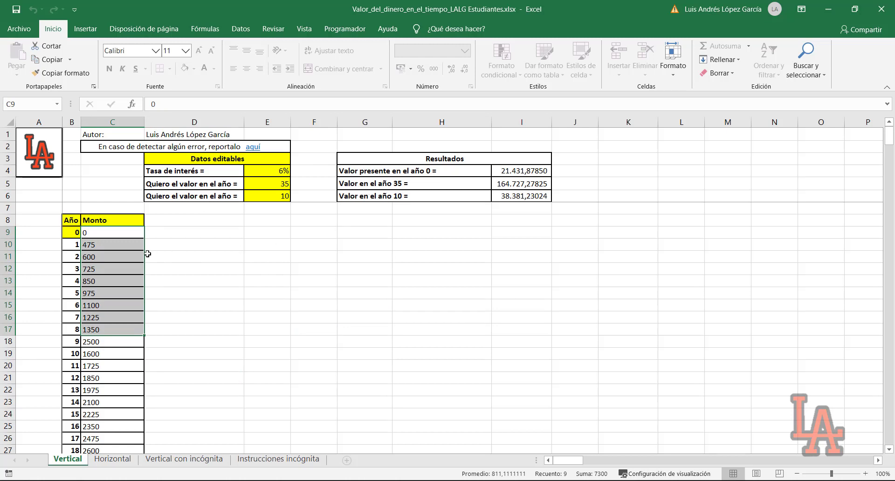
pyautogui.hotkey('ctrl', 'shift', 'Down')
pyautogui.moveTo(137, 234); pyautogui.dragTo(138, 423)
pyautogui.scroll(3, 120, 420)
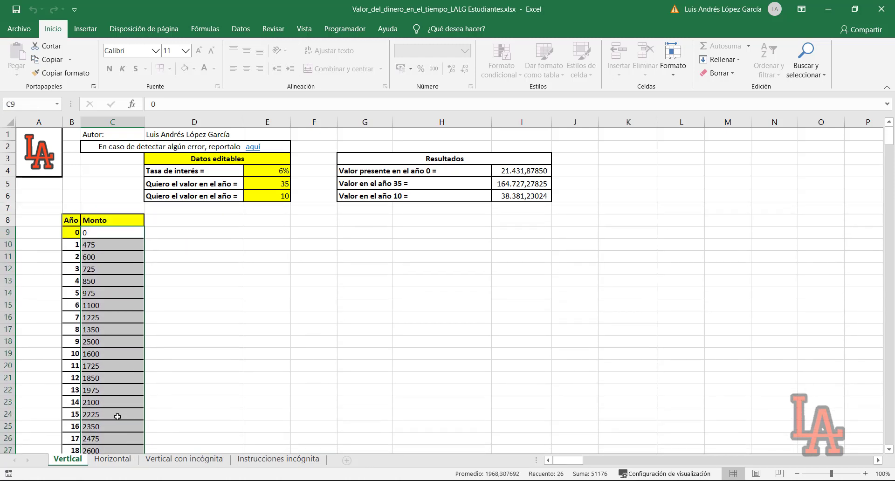
pyautogui.click(120, 344)
pyautogui.moveTo(98, 238); pyautogui.dragTo(115, 410)
pyautogui.scroll(2, 115, 382)
# - Minimize the workbook and open the Ayudantía 2 IND270 Finanzas document in Word from the desktop
pyautogui.click(828, 9)
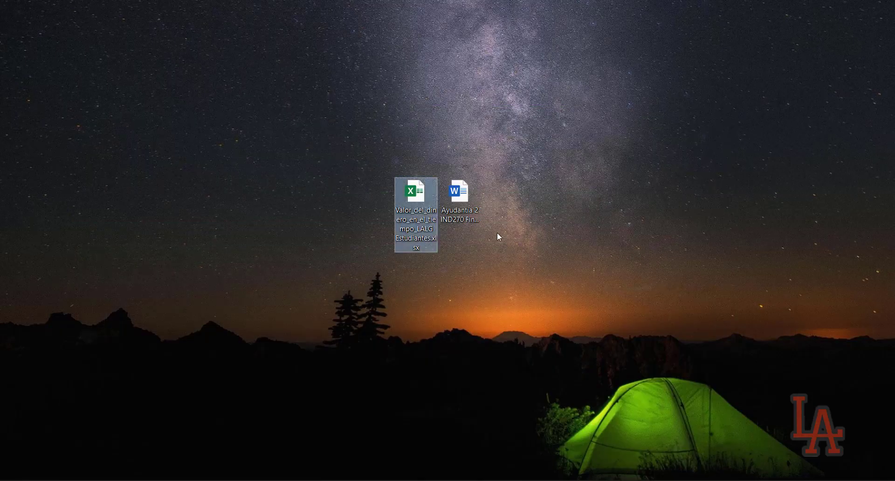
pyautogui.click(480, 201)
pyautogui.doubleClick(480, 204)
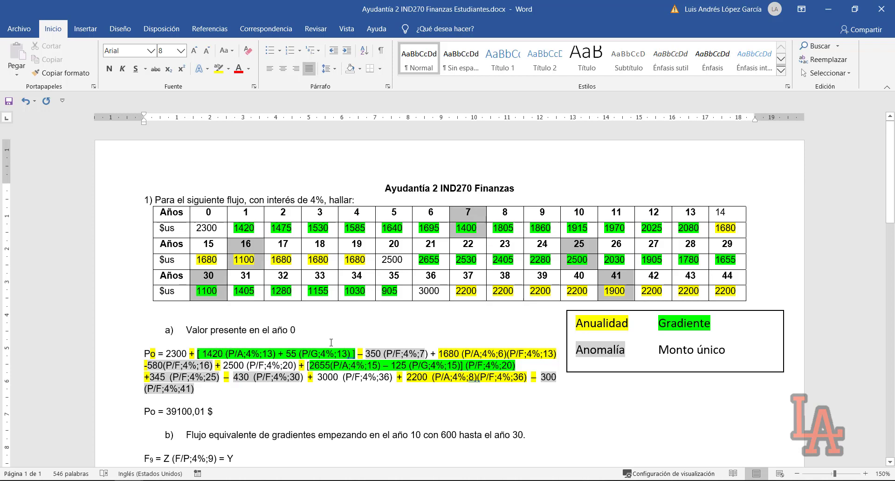
# - Review exercise 1's answers: the present value in year 0 and the equivalent gradient flow from year 10 to year 30
pyautogui.moveTo(166, 411); pyautogui.dragTo(203, 412)
pyautogui.click(214, 412)
pyautogui.scroll(-3, 212, 412)
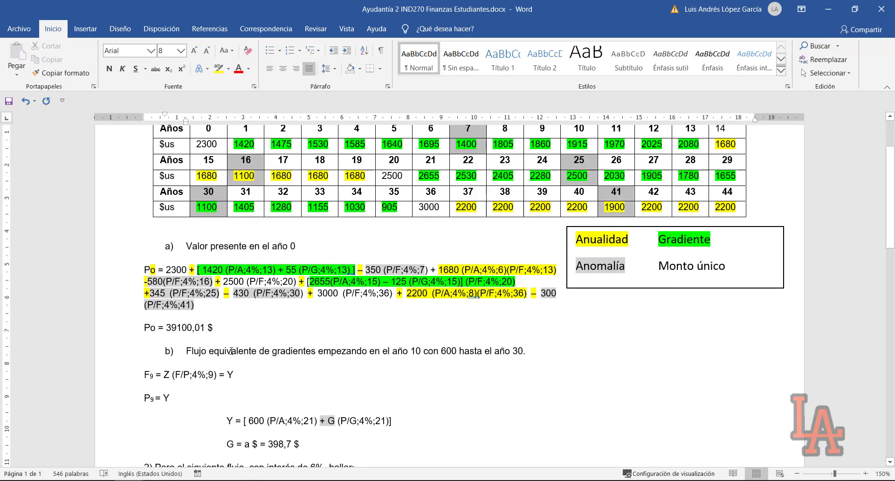
pyautogui.click(306, 351)
pyautogui.click(347, 351)
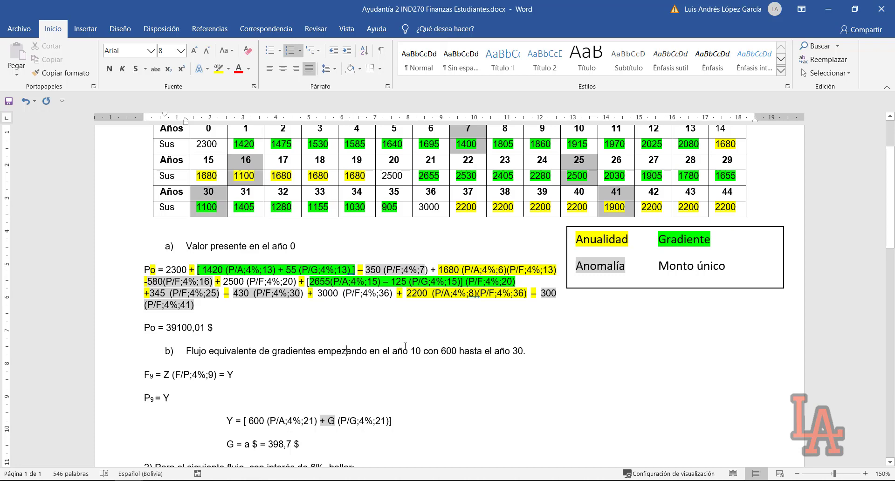
pyautogui.doubleClick(521, 351)
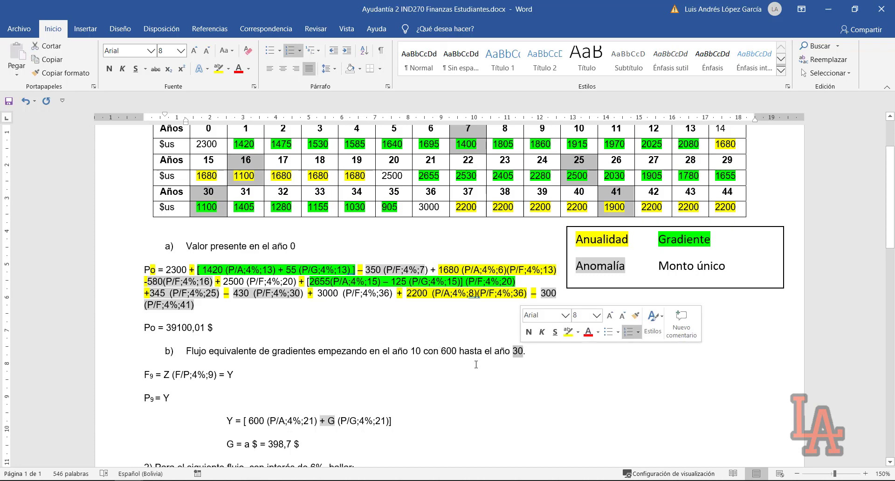
pyautogui.doubleClick(231, 447)
pyautogui.moveTo(269, 445); pyautogui.dragTo(287, 445)
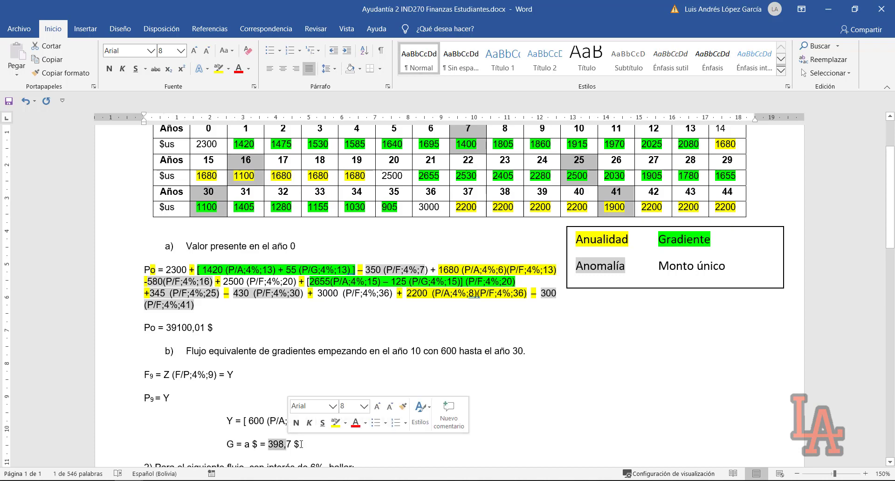
pyautogui.click(301, 444)
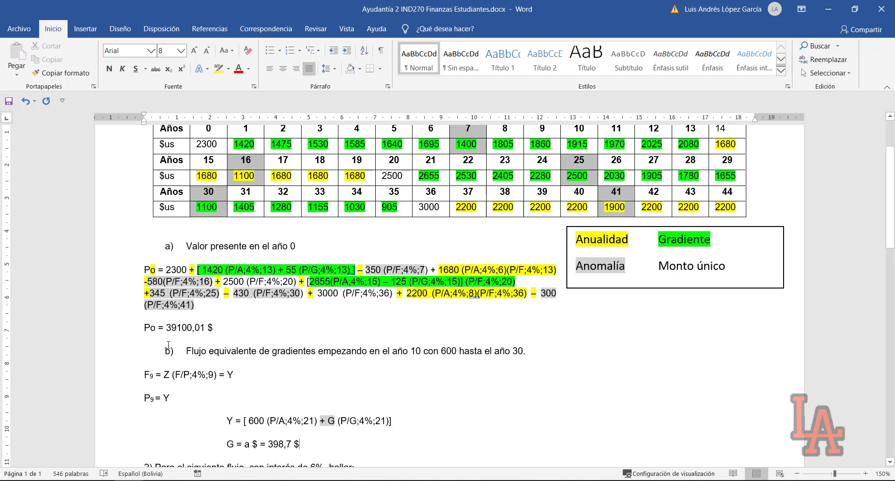
pyautogui.scroll(3, 248, 372)
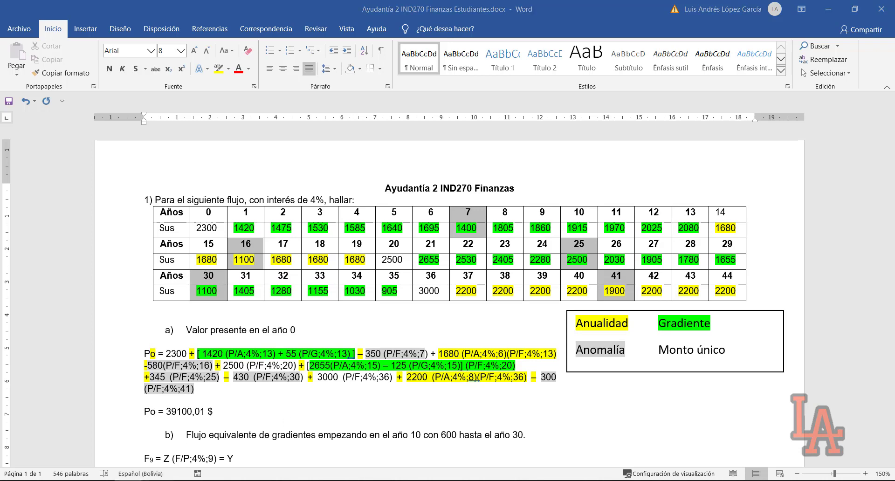
# - Compare exercise 1's cash flow table in Word with the Monto column on the Excel workbook's Vertical sheet
pyautogui.hotkey('alt', 'Tab')
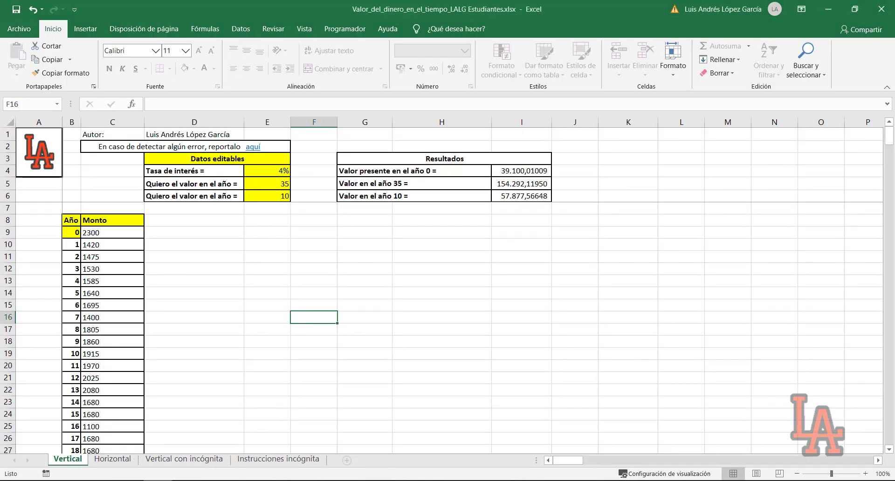
pyautogui.hotkey('alt', 'Tab')
pyautogui.moveTo(204, 230); pyautogui.dragTo(735, 228)
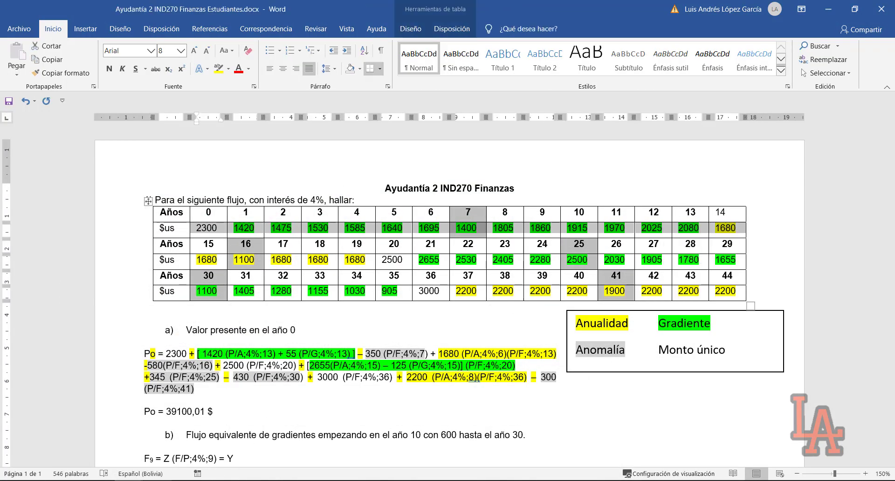
pyautogui.hotkey('alt', 'Tab')
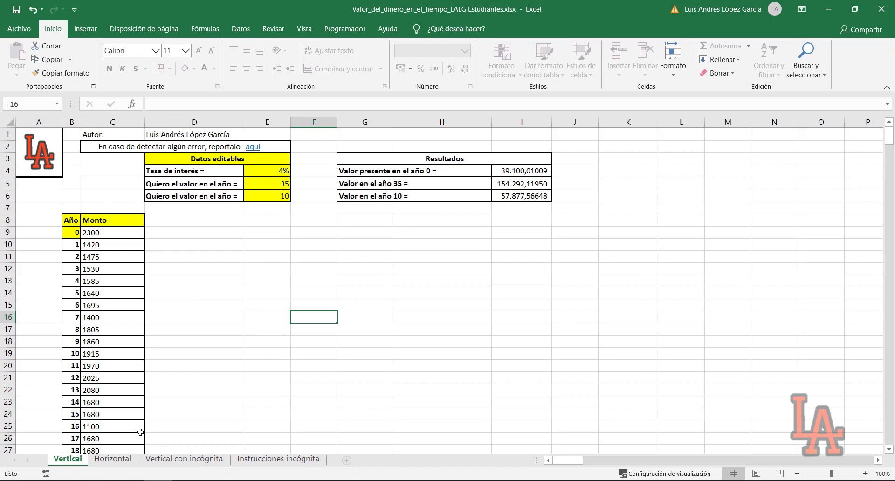
pyautogui.scroll(-6, 131, 446)
pyautogui.scroll(-2, 127, 439)
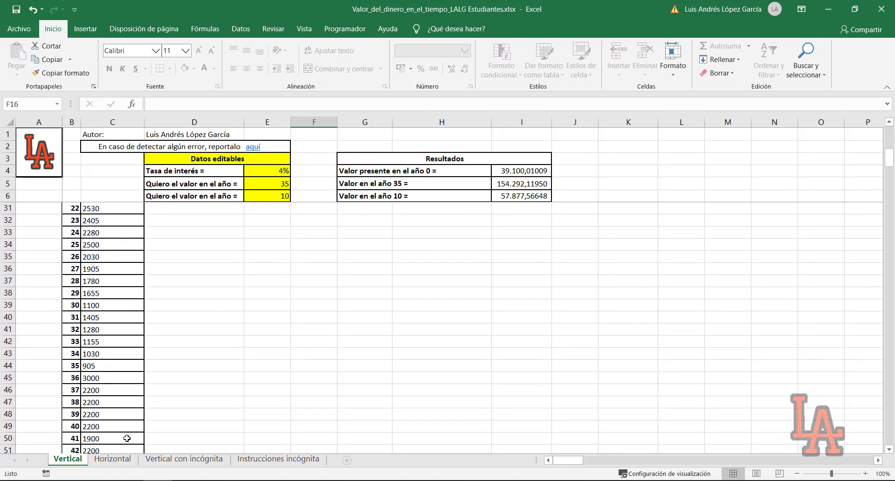
pyautogui.scroll(8, 127, 439)
pyautogui.press('Down')
pyautogui.press('Down')
pyautogui.press('Left')
pyautogui.press('Left')
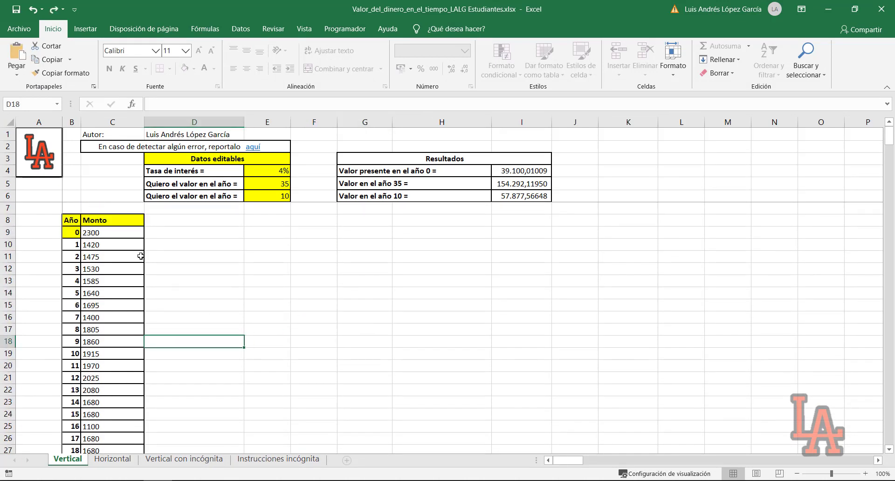
pyautogui.hotkey('alt', 'Tab')
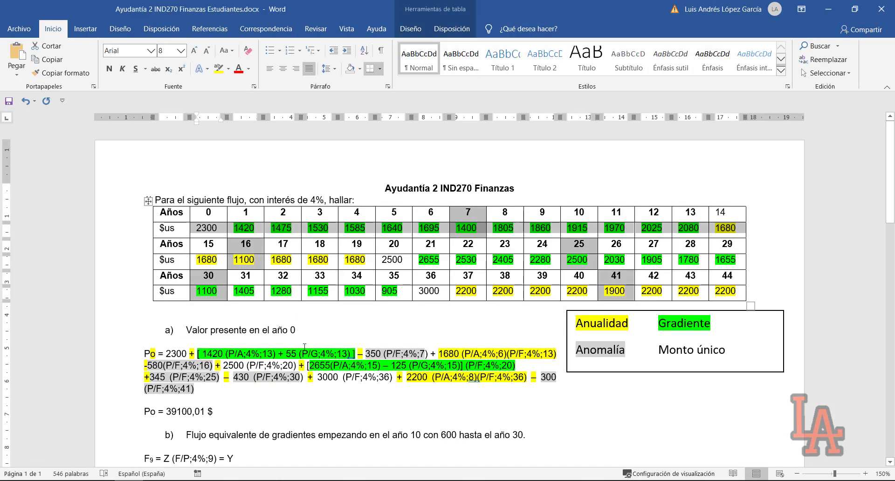
pyautogui.hotkey('alt', 'Tab')
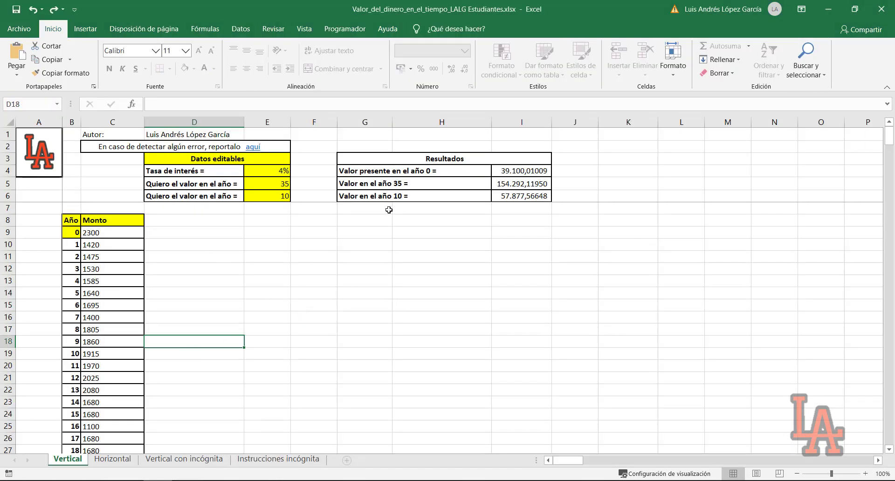
# - Examine the present value result in year 0 and the Datos editables and Resultados blocks
pyautogui.click(427, 171)
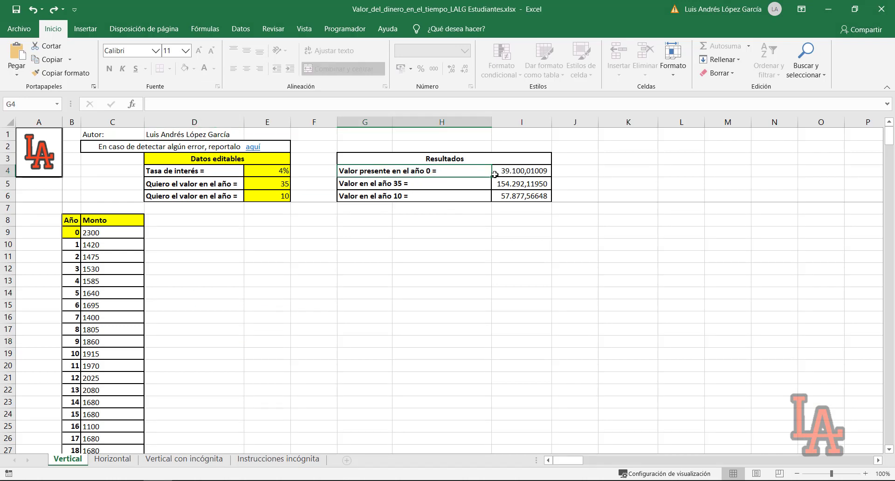
pyautogui.click(524, 171)
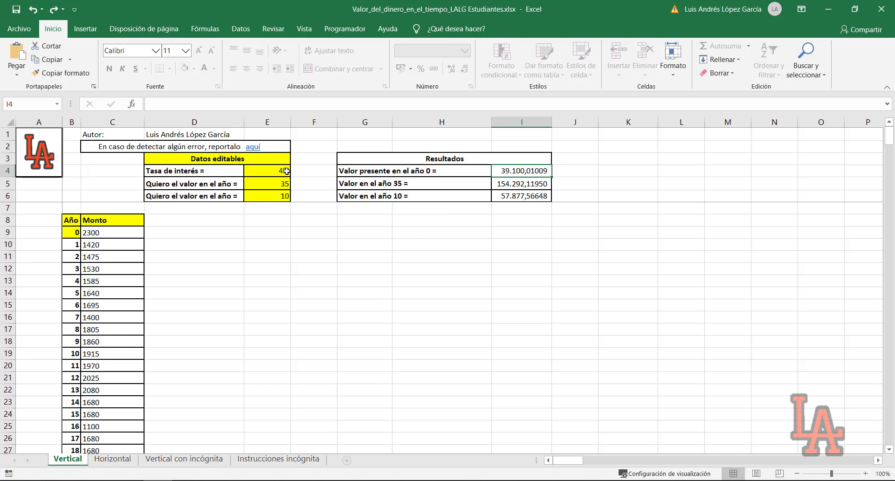
pyautogui.moveTo(253, 161); pyautogui.dragTo(283, 196)
pyautogui.moveTo(377, 159); pyautogui.dragTo(373, 193)
pyautogui.click(353, 193)
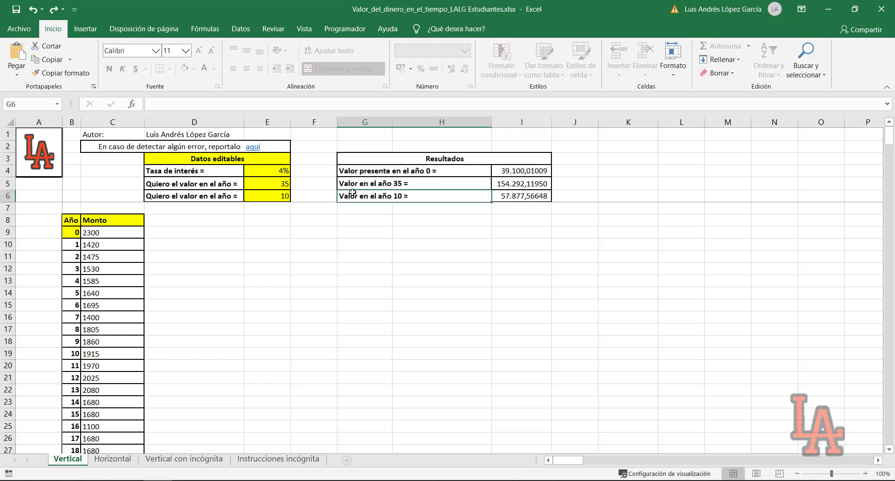
# - Try interest rates of 5% and 10% in Tasa de interés, and set the rate back to 4%
pyautogui.click(263, 160)
pyautogui.moveTo(271, 172)
pyautogui.mouseDown()
pyautogui.moveTo(274, 196)
pyautogui.moveTo(273, 173)
pyautogui.mouseUp()
pyautogui.click(273, 175)
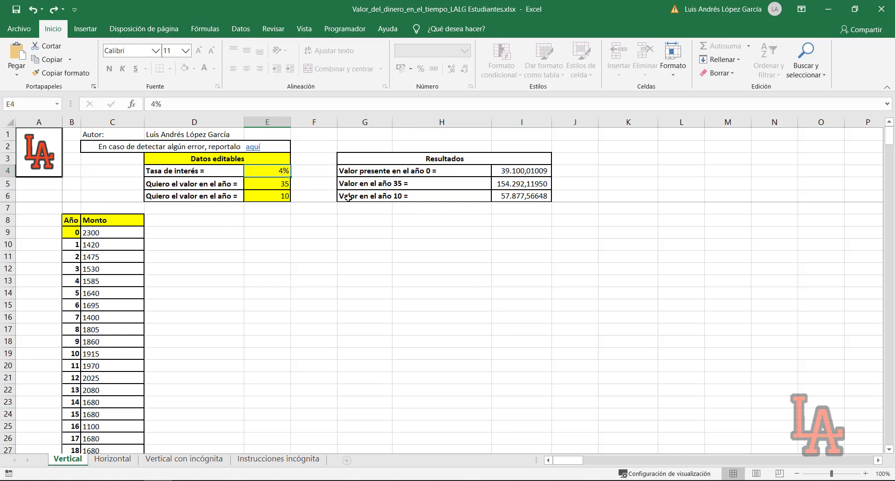
pyautogui.hotkey('ctrl', 'y')
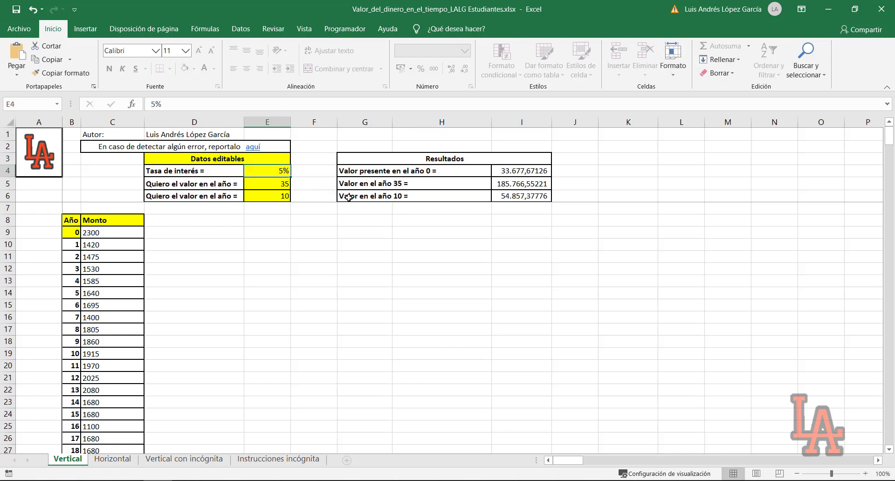
pyautogui.write('10')
pyautogui.press('Return')
pyautogui.press('Up')
pyautogui.write('4')
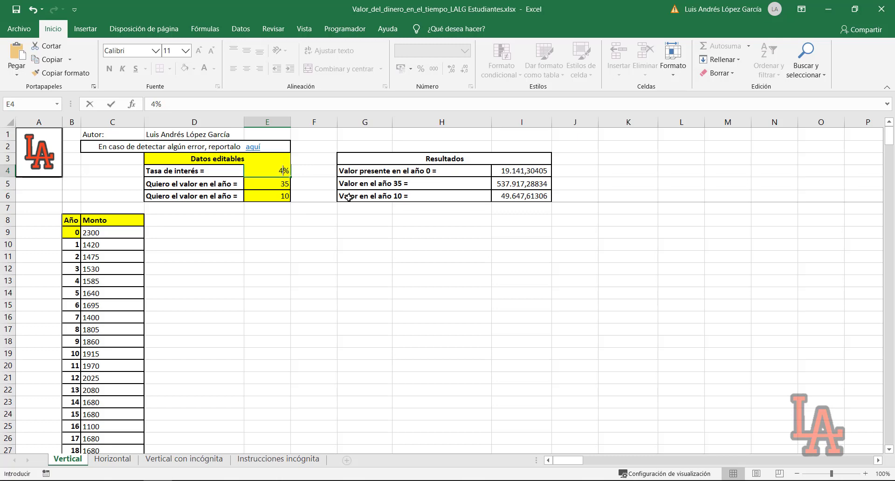
pyautogui.press('Return')
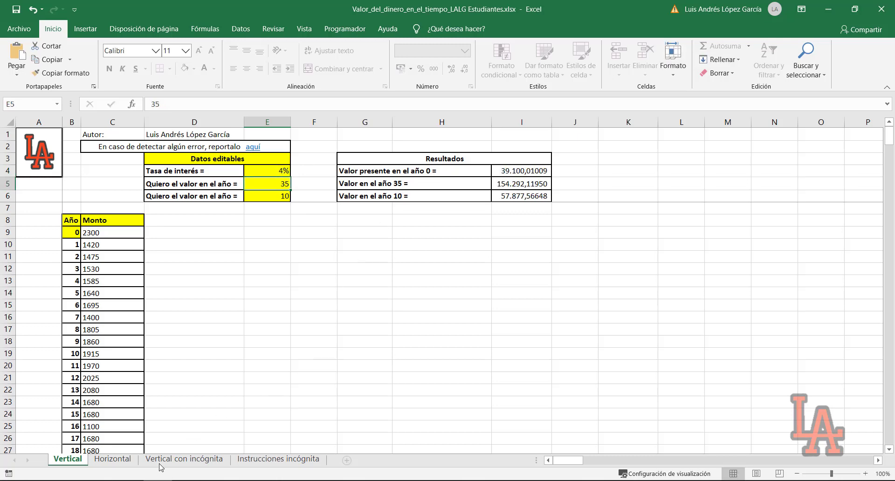
# - Check exercise 1's interest rate in Word, return to Excel and review the requested years and their result rows
pyautogui.click(129, 480)
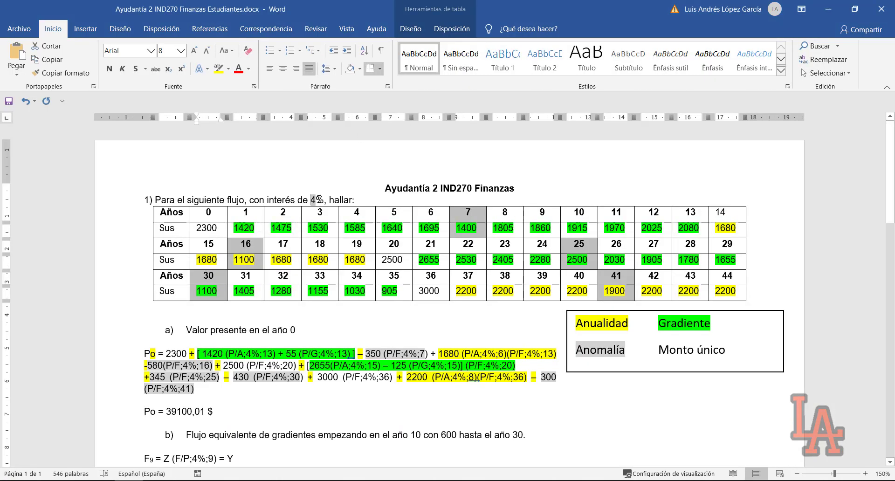
pyautogui.click(160, 480)
pyautogui.click(274, 245)
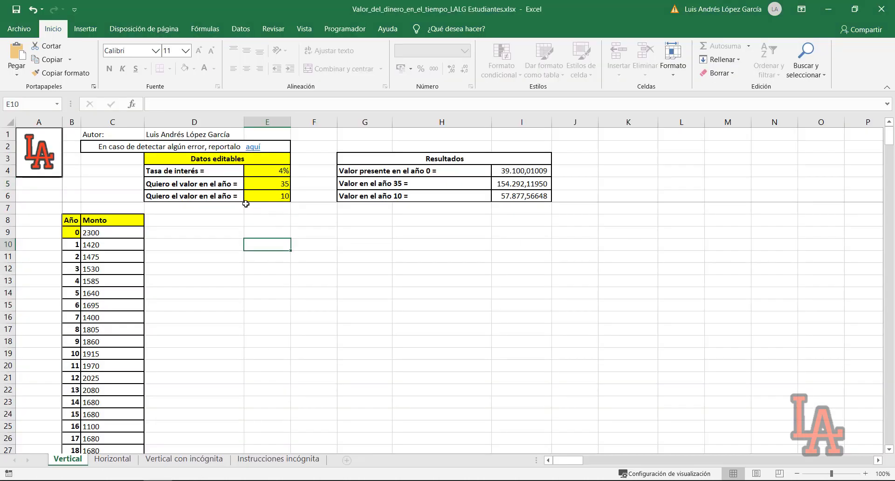
pyautogui.moveTo(199, 185); pyautogui.dragTo(518, 196)
pyautogui.click(294, 189)
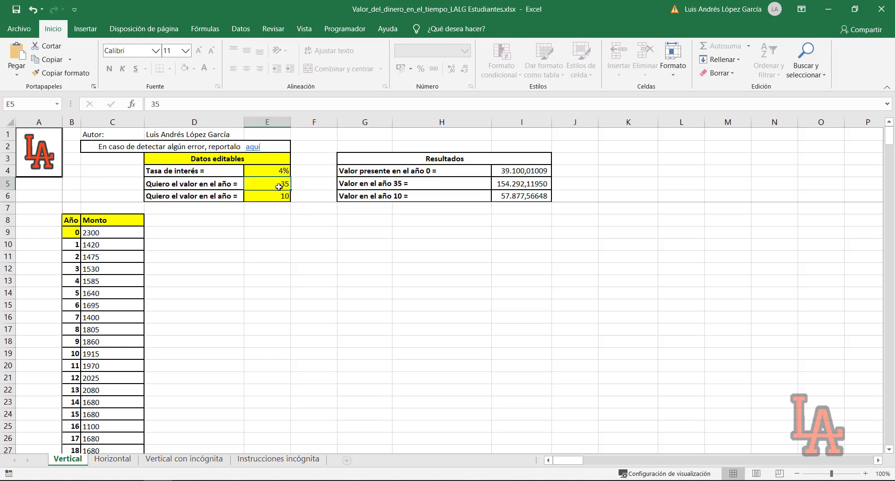
pyautogui.click(522, 172)
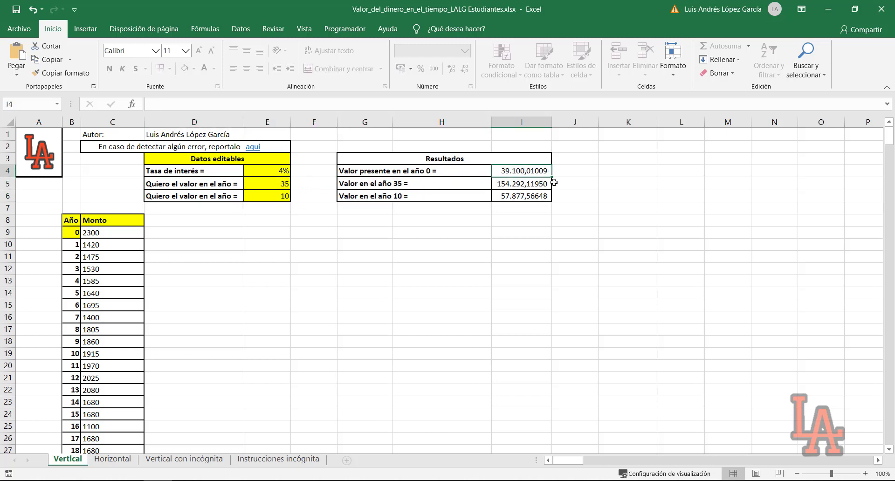
# - Set the first "Quiero el valor en el año" entry to 5 and select its calculated value under Resultados
pyautogui.click(286, 182)
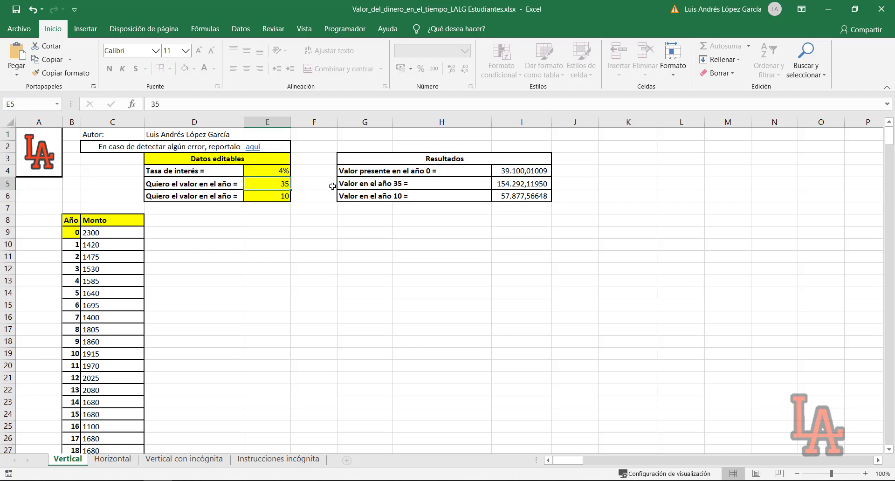
pyautogui.write('5')
pyautogui.press('Return')
pyautogui.click(530, 184)
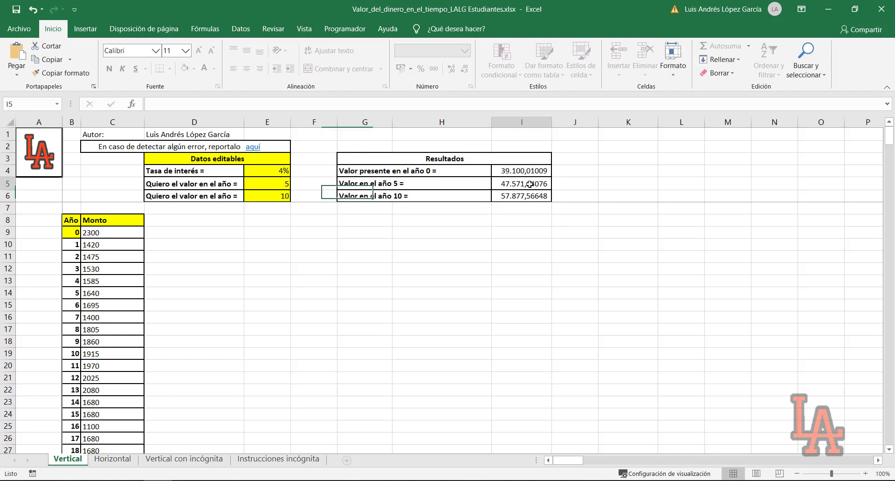
# - Try years 0 and 10 in the first "Quiero el valor en el año" entry
pyautogui.click(286, 185)
pyautogui.write('0')
pyautogui.press('Return')
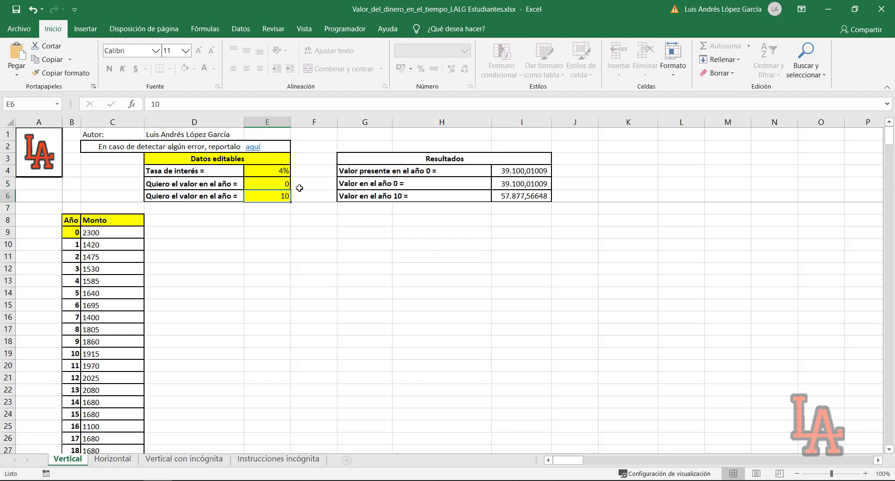
pyautogui.click(294, 184)
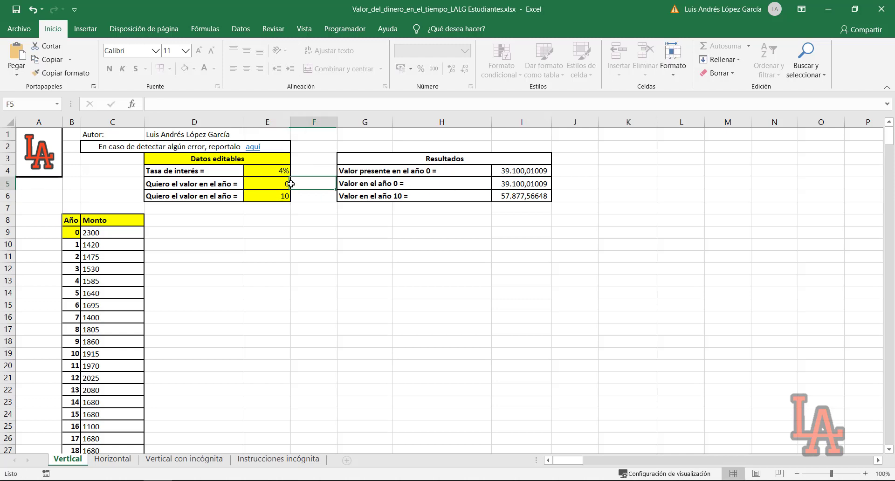
pyautogui.click(286, 185)
pyautogui.write('10')
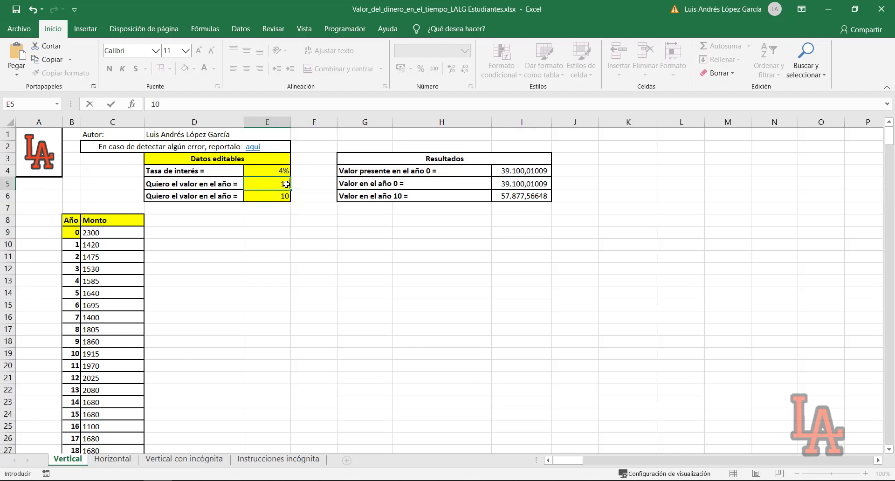
pyautogui.press('Return')
# - Try year 60 in the first "Quiero el valor en el año" entry, and set it back to 0
pyautogui.click(286, 184)
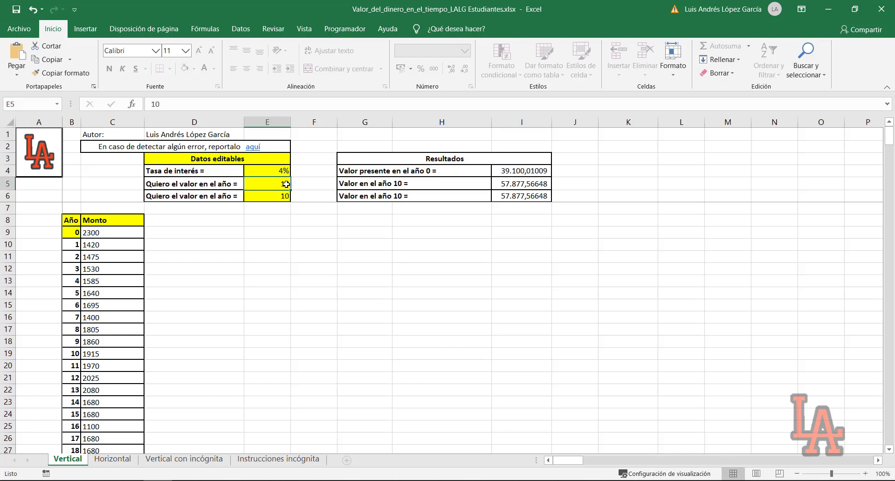
pyautogui.write('60')
pyautogui.press('Return')
pyautogui.press('Down')
pyautogui.press('Down')
pyautogui.press('Down')
pyautogui.press('Down')
pyautogui.press('Down')
pyautogui.press('Down')
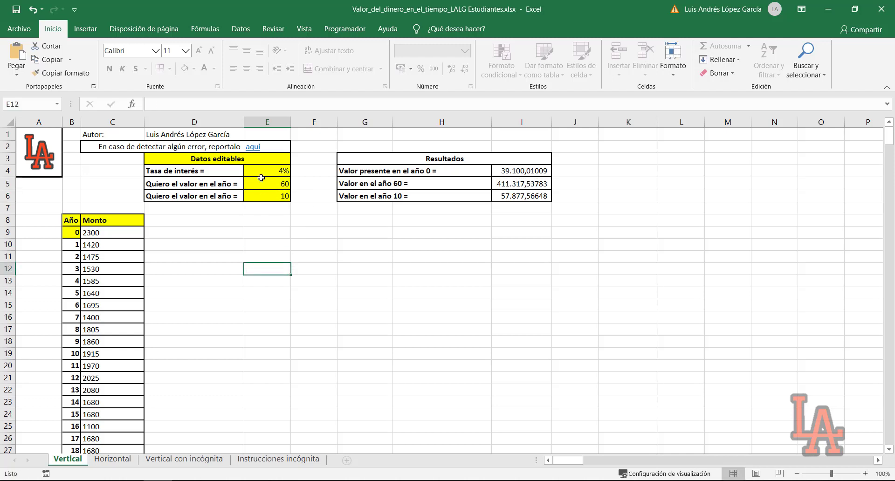
pyautogui.click(261, 180)
pyautogui.write('0')
# - Overwrite the "Valor presente en el año 0" result with "jcg" and undo that entry
pyautogui.moveTo(521, 171)
pyautogui.mouseDown()
pyautogui.moveTo(523, 197)
pyautogui.moveTo(526, 170)
pyautogui.mouseUp()
pyautogui.write('jcg')
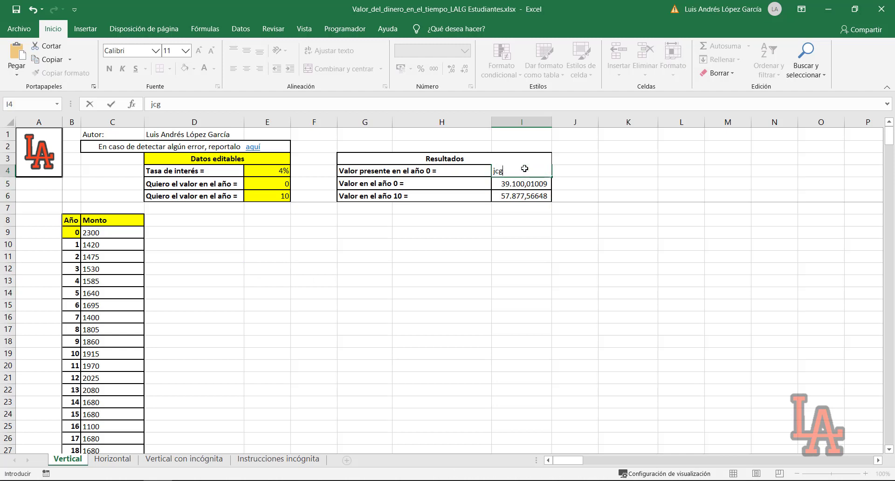
pyautogui.press('Return')
pyautogui.hotkey('ctrl', 'z')
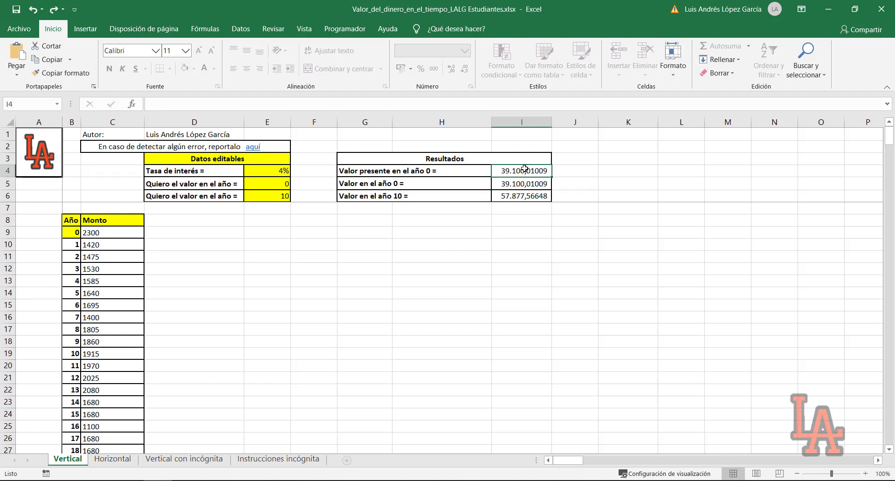
# - Copy the "Valor presente en el año 0" result into cell D13
pyautogui.moveTo(525, 170)
pyautogui.mouseDown()
pyautogui.moveTo(520, 180)
pyautogui.moveTo(520, 173)
pyautogui.mouseUp()
pyautogui.hotkey('ctrl', 'c')
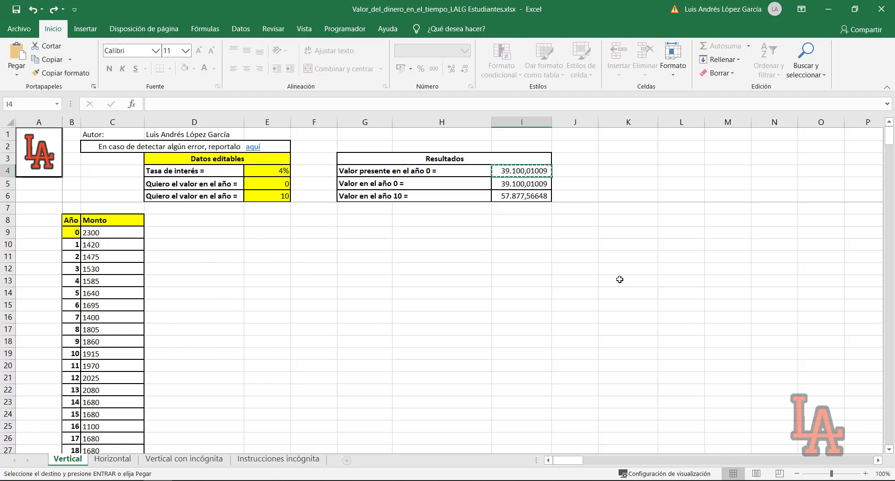
pyautogui.click(236, 280)
pyautogui.hotkey('ctrl', 'v')
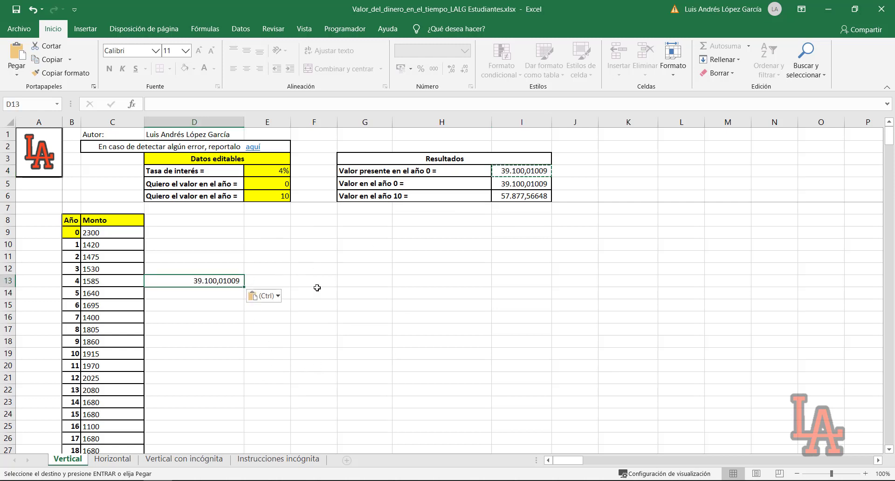
pyautogui.press('Escape')
pyautogui.click(351, 332)
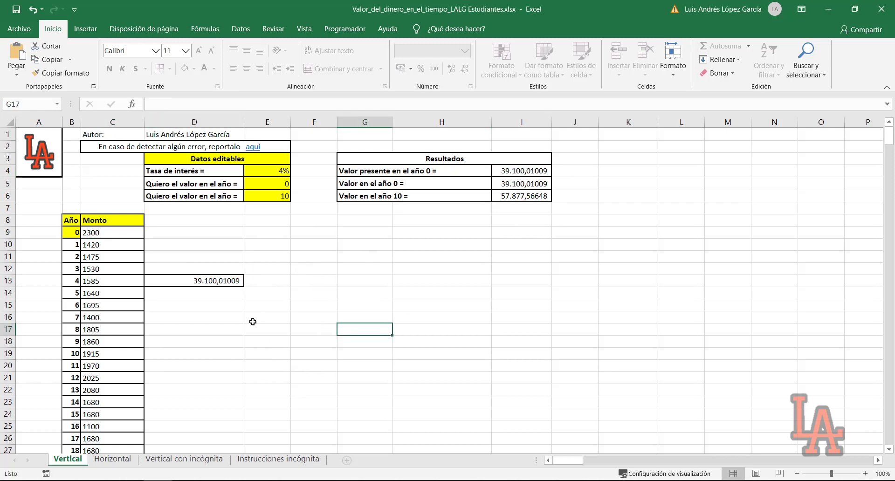
# - Select the three Resultados values, overwrite the year 10 result with "gngn" and undo that entry
pyautogui.moveTo(515, 172); pyautogui.dragTo(515, 198)
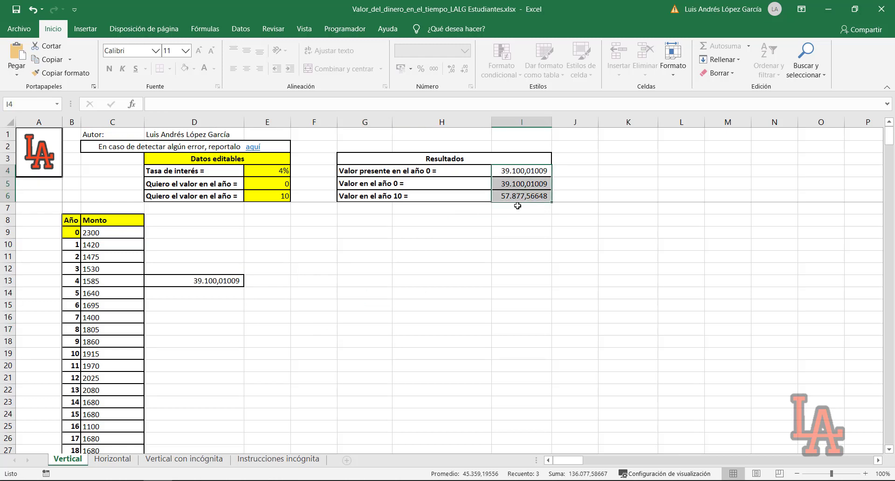
pyautogui.click(516, 196)
pyautogui.write('gngn')
pyautogui.click(554, 253)
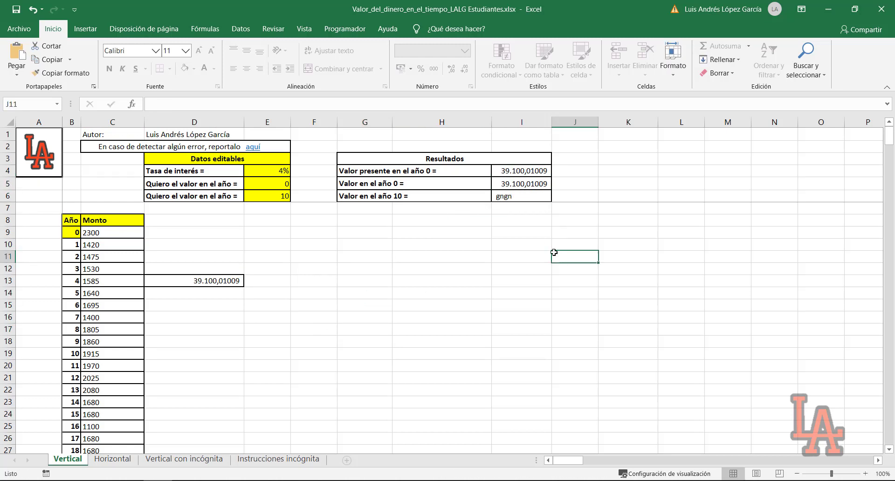
pyautogui.hotkey('ctrl', 'z')
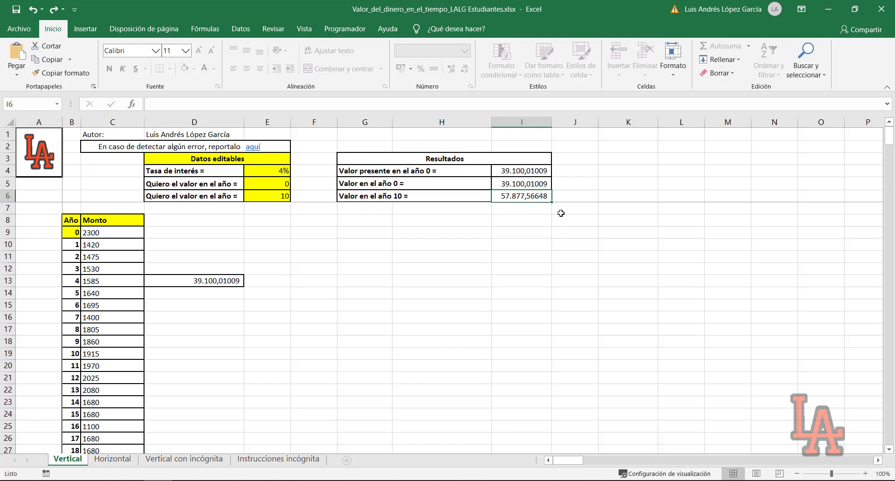
# - Copy the year 10 result into cell H13 and label it "Año 10" in the cell above
pyautogui.hotkey('ctrl', 'v')
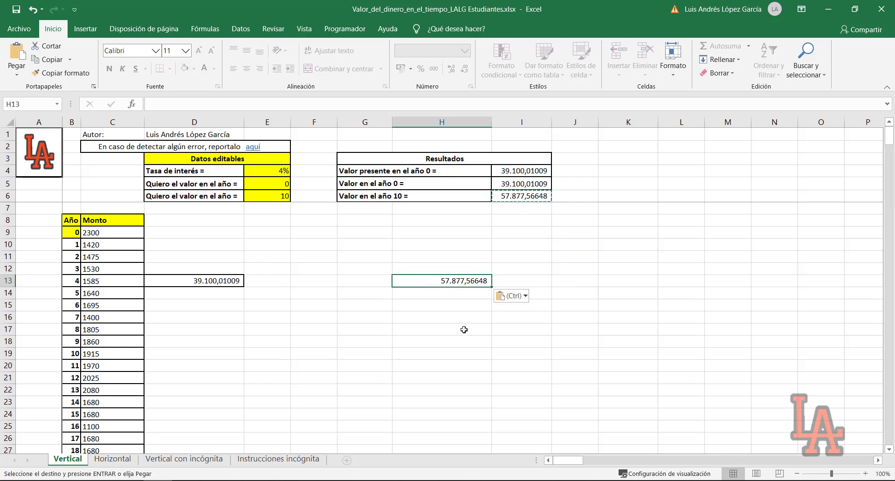
pyautogui.click(406, 272)
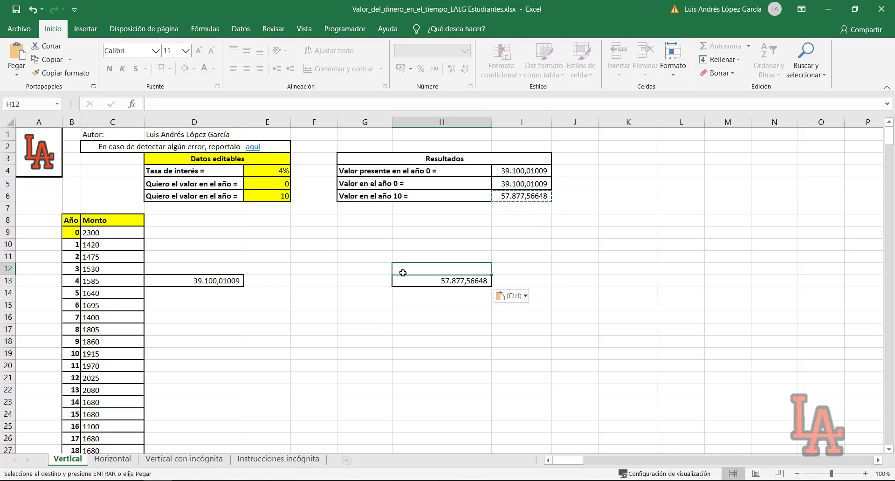
pyautogui.write('Año 1')
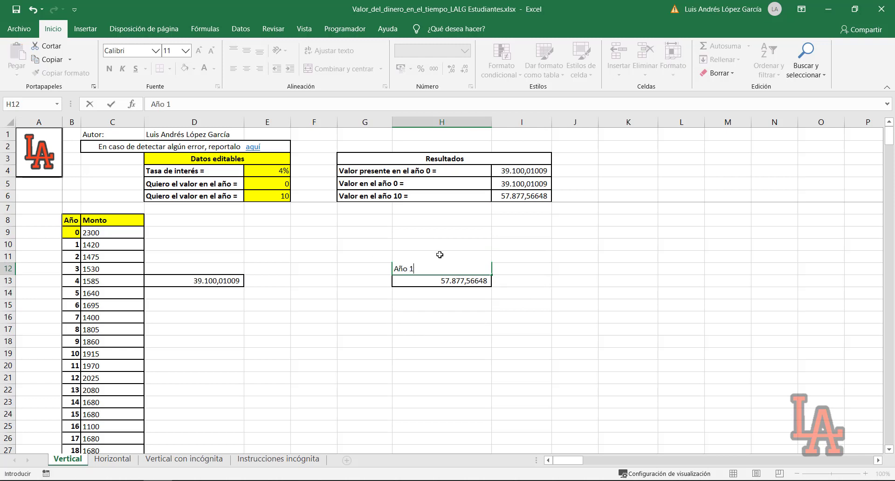
pyautogui.write('0')
pyautogui.press('Return')
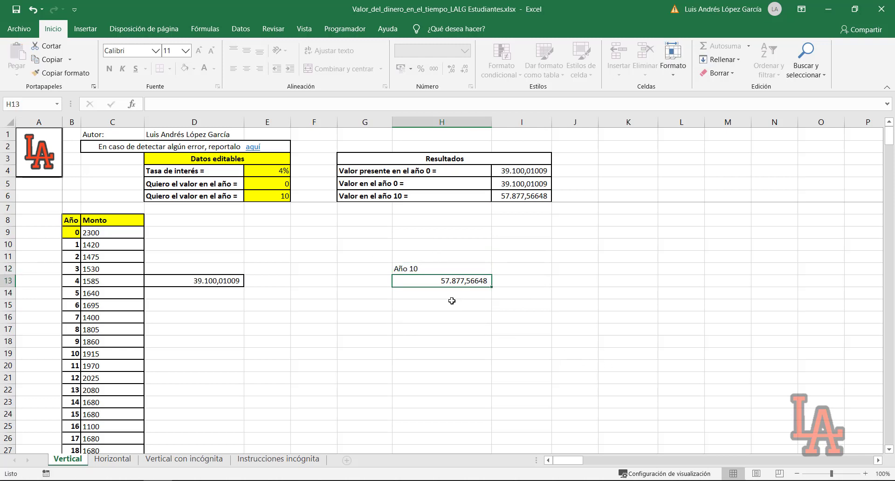
# - Delete the contents of the copied results and label in the range D10:H15
pyautogui.moveTo(243, 246); pyautogui.dragTo(474, 307)
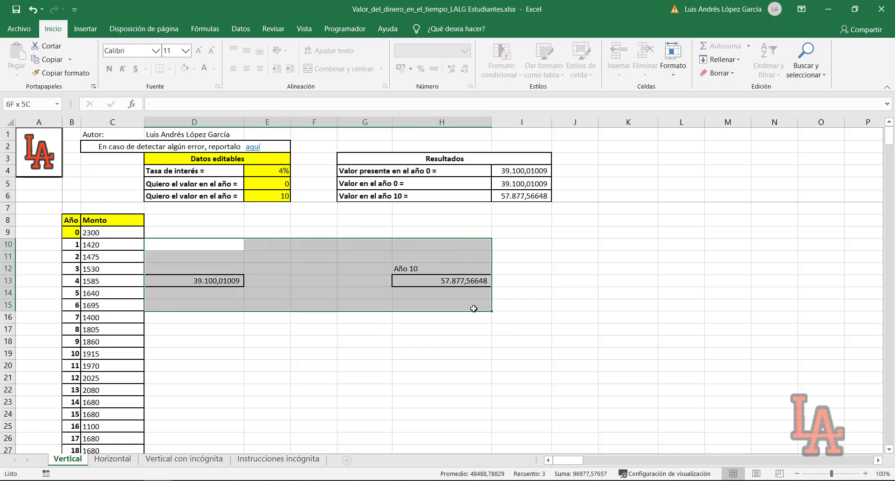
pyautogui.press('Delete')
pyautogui.click(476, 319)
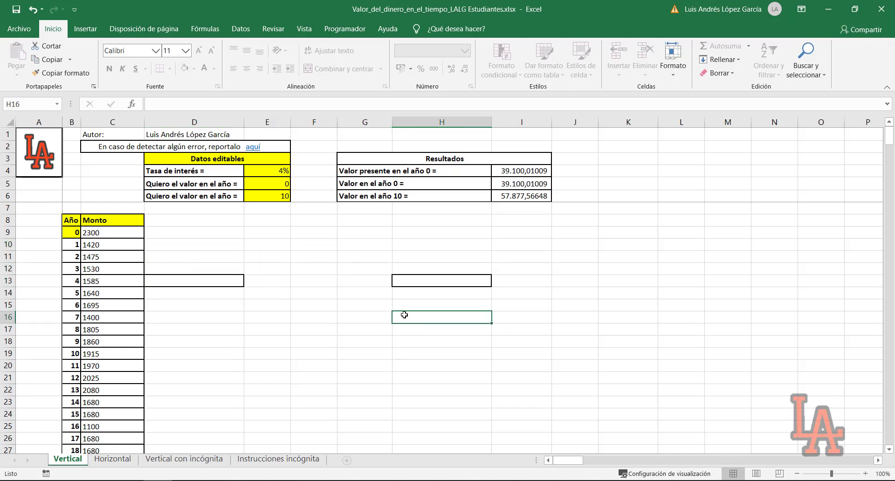
# - Remove the leftover borders from H13 and D13 by copying the blank cell H16 over them
pyautogui.hotkey('ctrl', 'c')
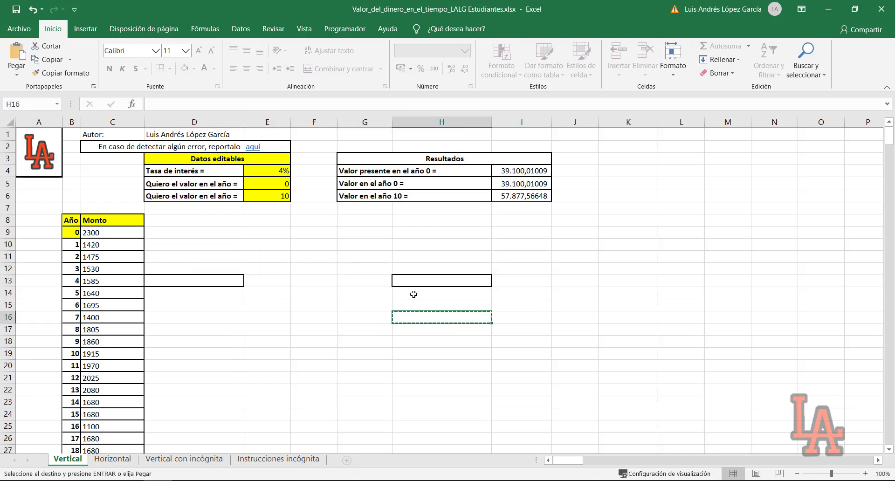
pyautogui.click(416, 278)
pyautogui.hotkey('ctrl', 'v')
pyautogui.click(186, 278)
pyautogui.hotkey('ctrl', 'v')
pyautogui.click(314, 276)
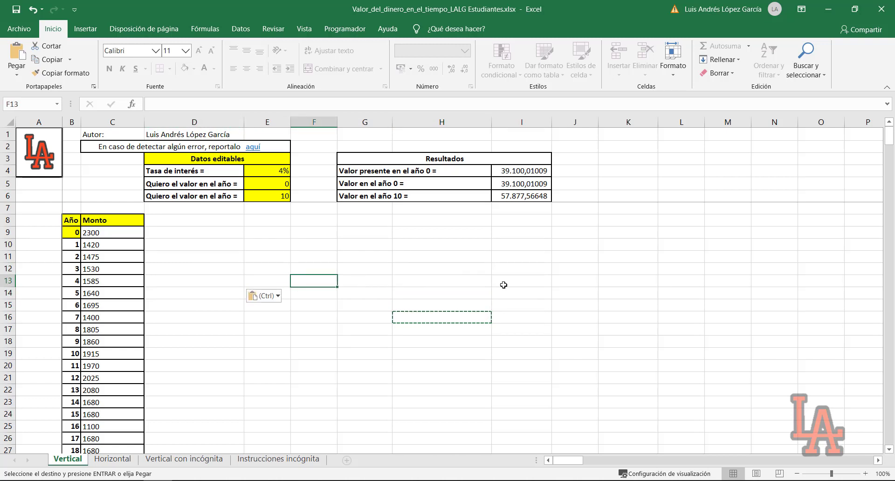
pyautogui.press('Escape')
pyautogui.click(506, 303)
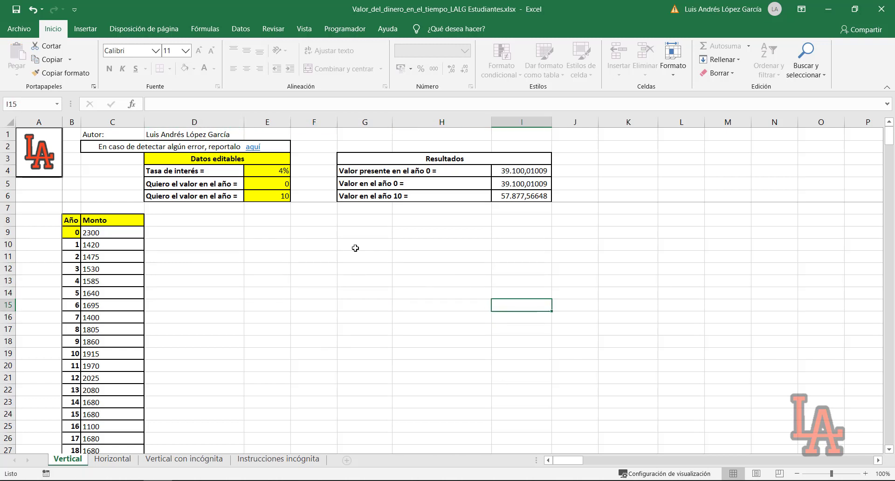
# - Try to delete the year 4 cell in the Año column
pyautogui.click(74, 277)
pyautogui.press('Delete')
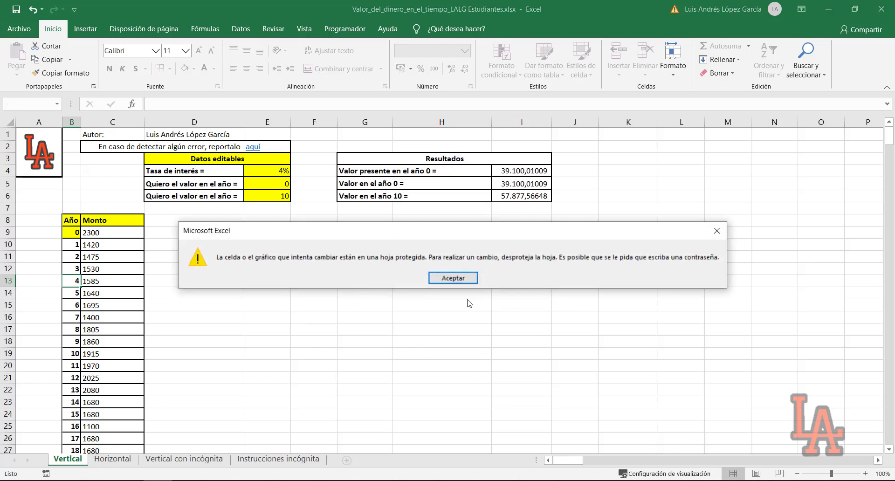
pyautogui.click(453, 278)
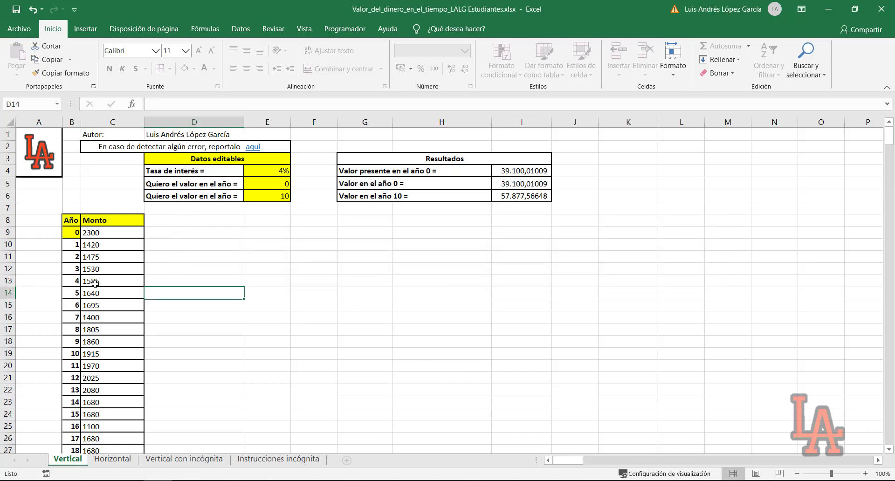
# - Examine the consecutive years in the Año column, the yellow starting-year cell and the Datos editables heading
pyautogui.moveTo(77, 245); pyautogui.dragTo(69, 450)
pyautogui.click(71, 354)
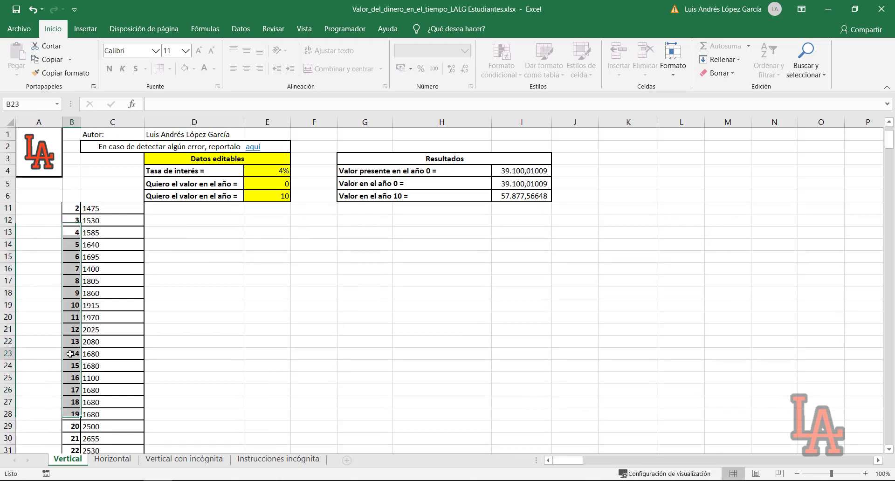
pyautogui.scroll(2, 302, 293)
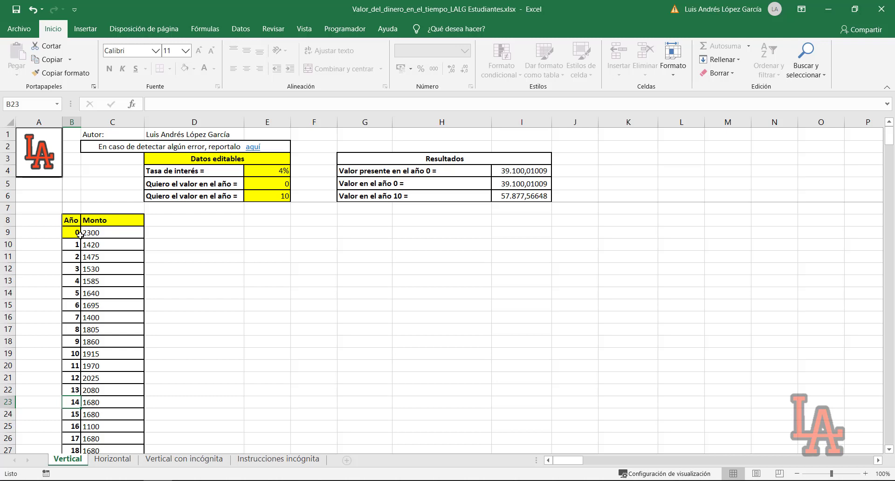
pyautogui.click(77, 232)
pyautogui.click(76, 243)
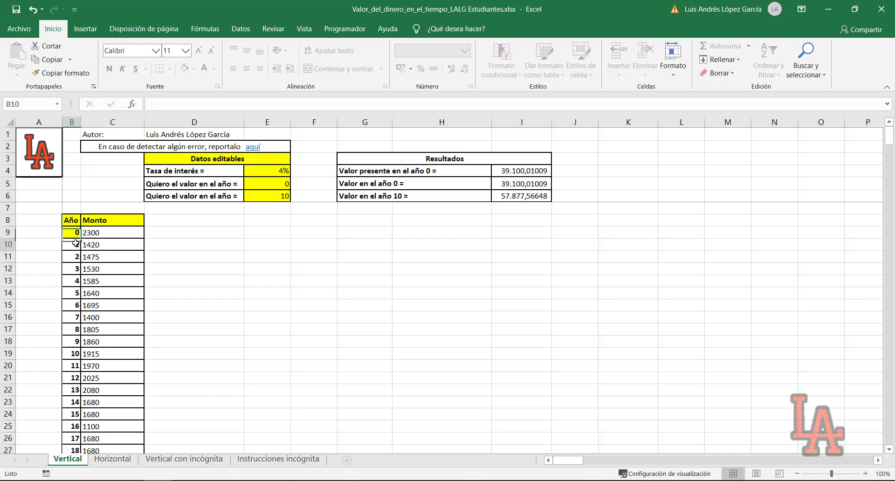
pyautogui.click(203, 160)
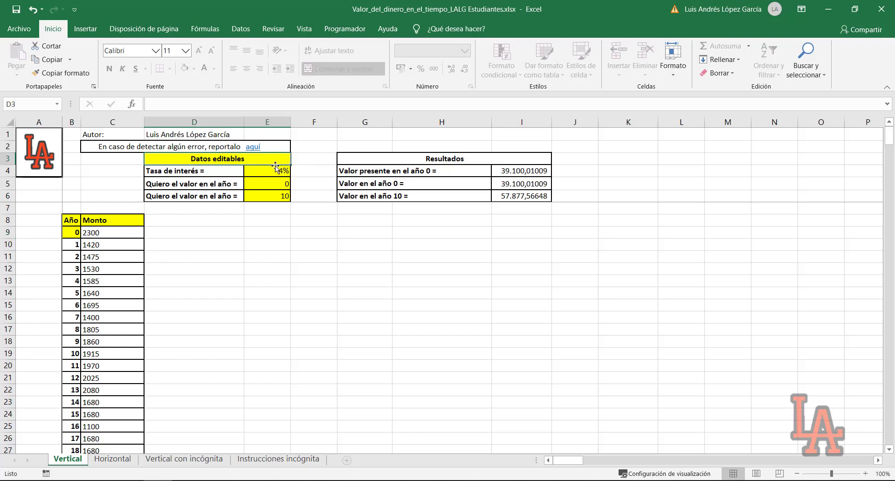
pyautogui.click(71, 233)
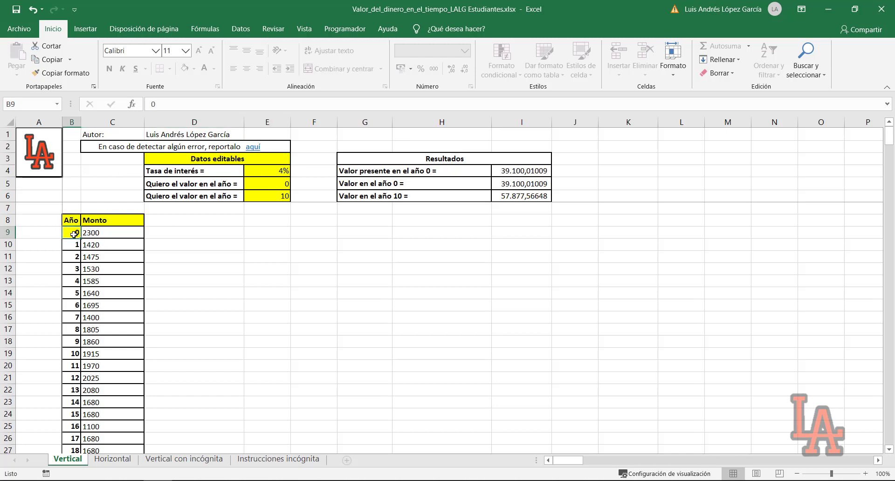
# - Try -2 as the starting year in the Año column, and set the first "Quiero el valor en el año" entry to 2
pyautogui.moveTo(72, 233)
pyautogui.mouseDown()
pyautogui.moveTo(72, 357)
pyautogui.moveTo(73, 233)
pyautogui.mouseUp()
pyautogui.write('-2')
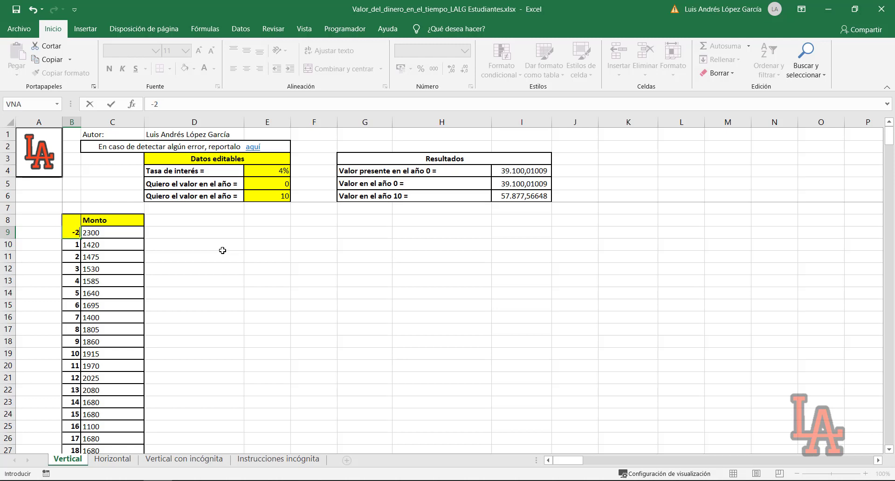
pyautogui.press('Return')
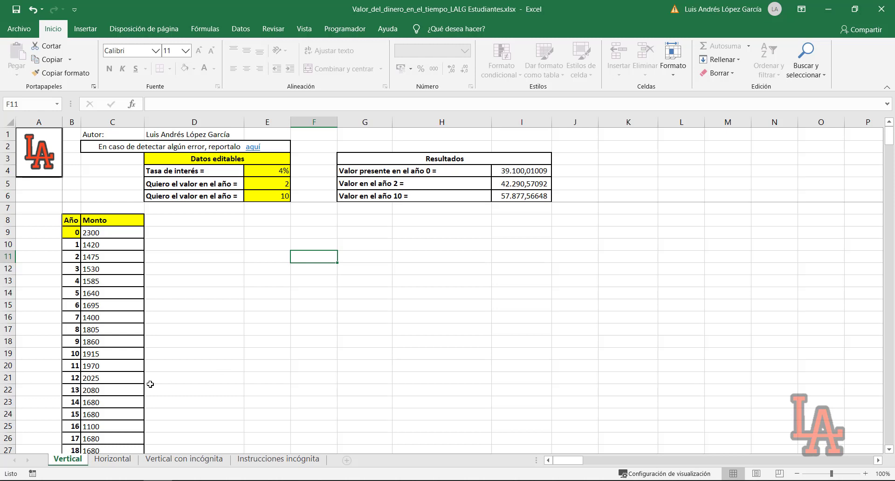
# - Review the Monto amounts from year 0 downward and the matching years in the Año column
pyautogui.moveTo(119, 234); pyautogui.dragTo(110, 430)
pyautogui.scroll(10, 122, 392)
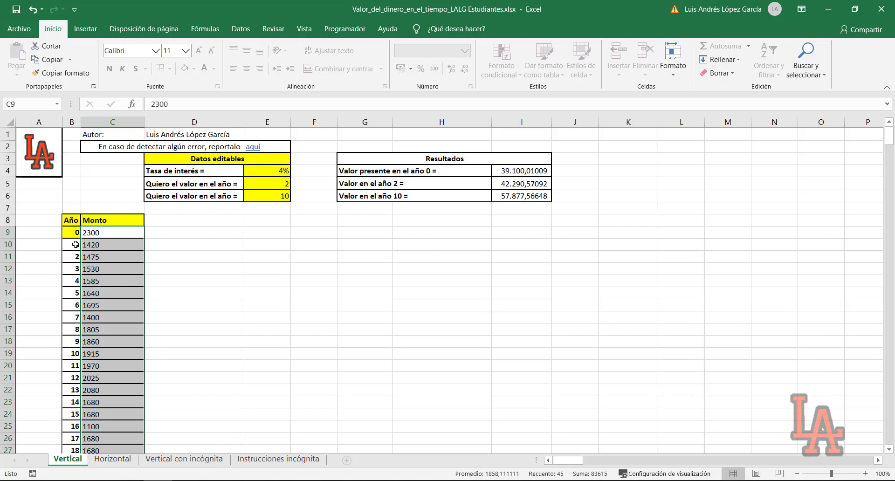
pyautogui.moveTo(76, 244); pyautogui.dragTo(71, 413)
pyautogui.click(71, 413)
pyautogui.scroll(3, 82, 341)
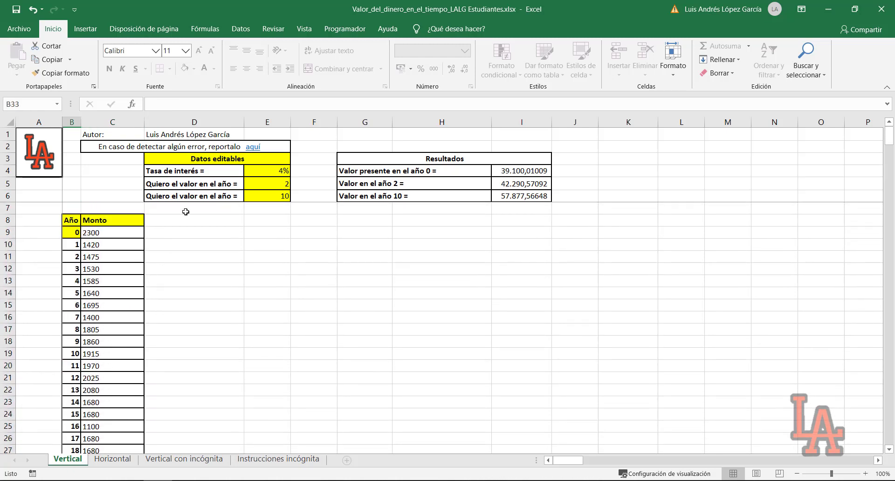
# - Review the interest rate and requested years under Datos editables and the three values under Resultados
pyautogui.moveTo(265, 171); pyautogui.dragTo(282, 197)
pyautogui.click(291, 232)
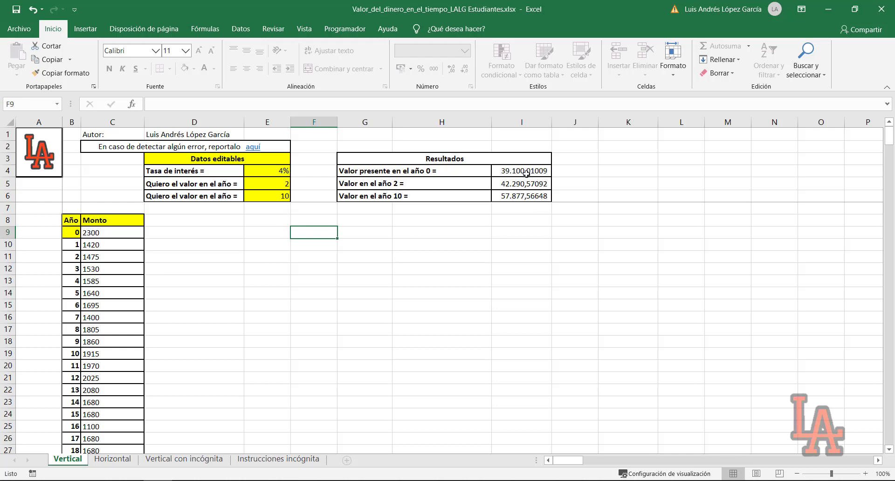
pyautogui.moveTo(526, 174); pyautogui.dragTo(524, 196)
pyautogui.click(382, 245)
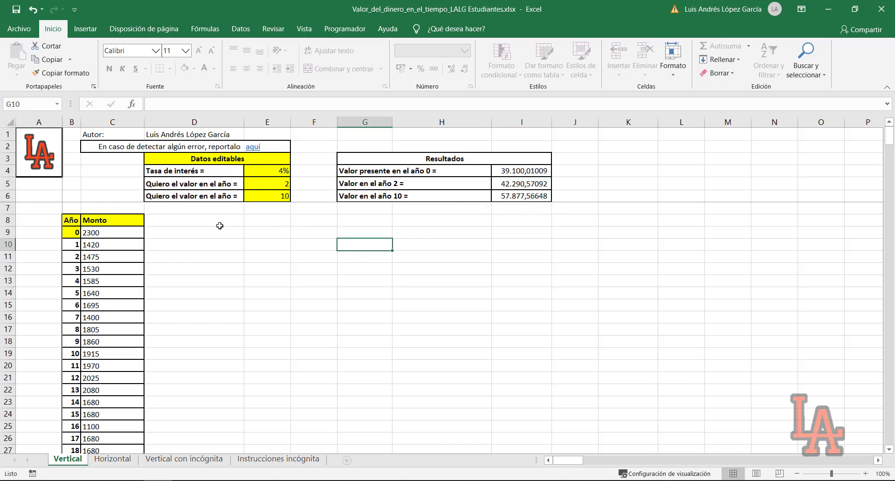
# - Try entering hmnrfh in blank cell I13 outside the cash-flow table, and undo the entry
pyautogui.moveTo(219, 226); pyautogui.dragTo(821, 380)
pyautogui.scroll(-2, 670, 345)
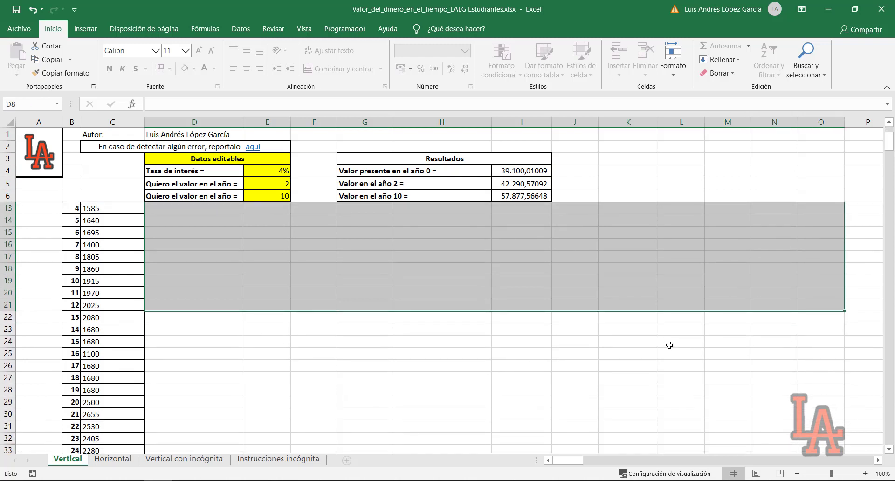
pyautogui.click(670, 345)
pyautogui.scroll(2, 674, 354)
pyautogui.click(499, 282)
pyautogui.write('hmnrfh')
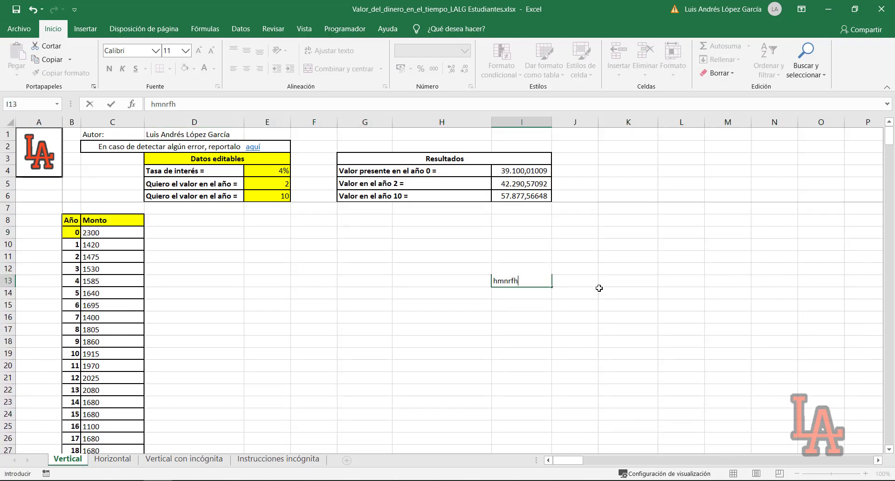
pyautogui.click(600, 288)
pyautogui.hotkey('ctrl', 'z')
pyautogui.click(520, 290)
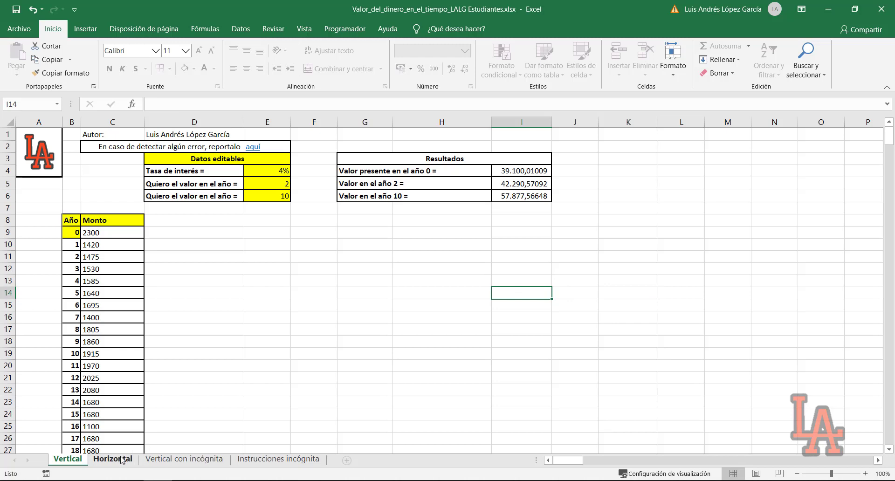
# - Compare the layout of the Monto amounts on the Horizontal sheet with the column on the Vertical sheet
pyautogui.click(120, 461)
pyautogui.click(303, 413)
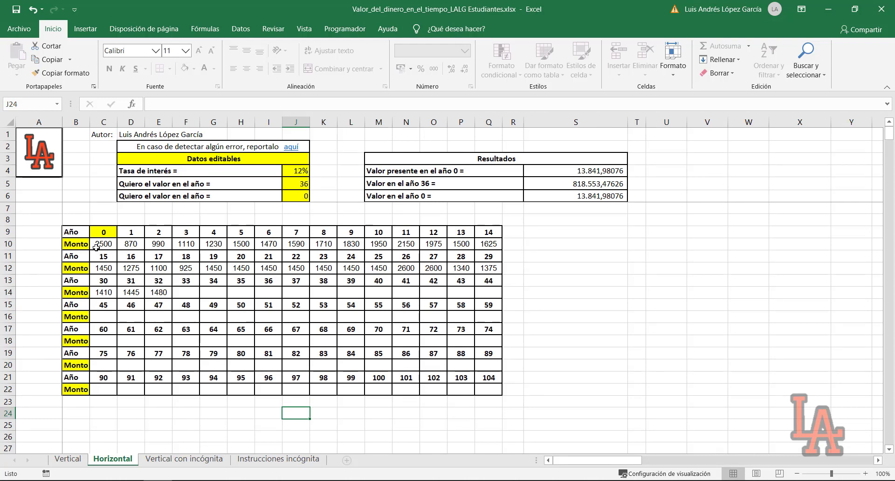
pyautogui.moveTo(96, 247); pyautogui.dragTo(489, 245)
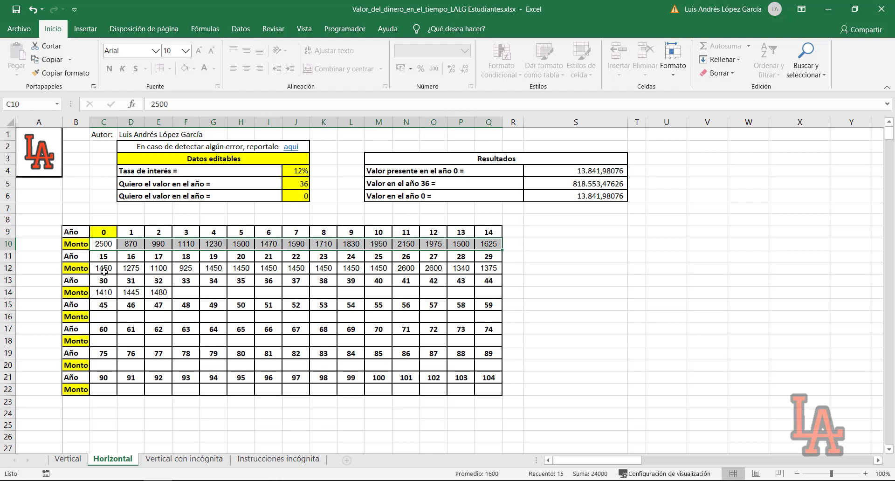
pyautogui.click(68, 459)
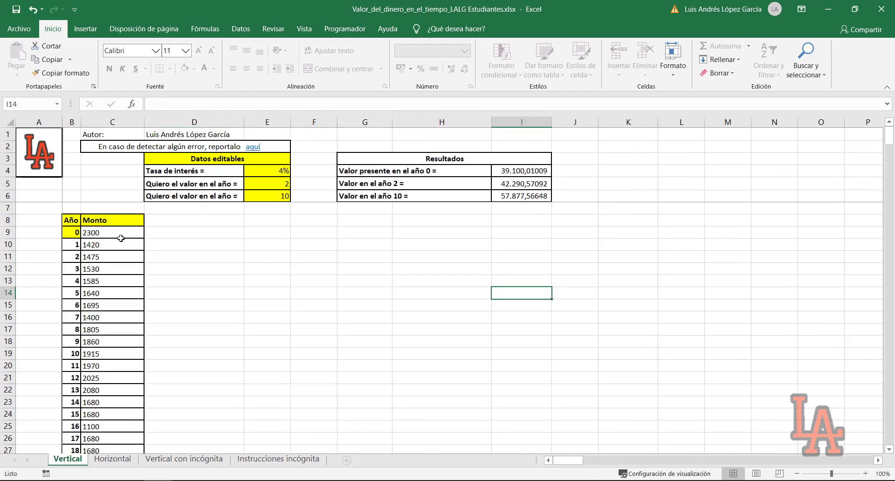
pyautogui.moveTo(121, 238); pyautogui.dragTo(116, 426)
pyautogui.click(112, 459)
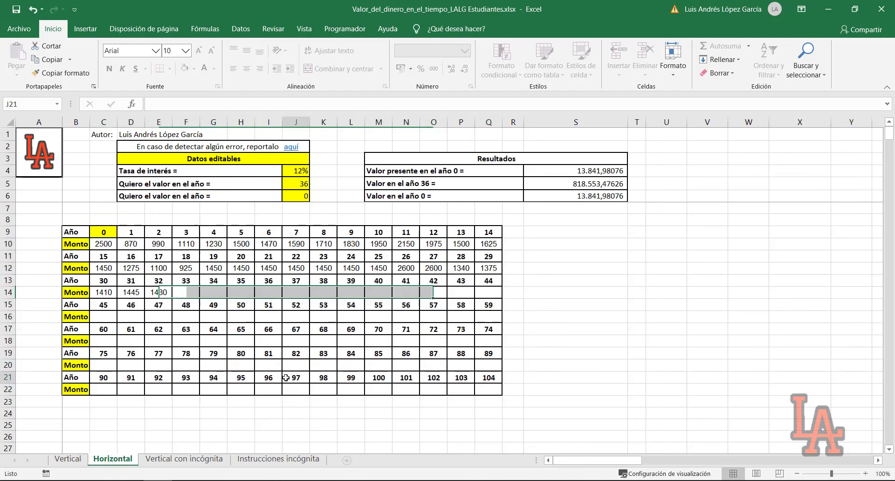
pyautogui.moveTo(104, 244); pyautogui.dragTo(489, 244)
# - Copy the $us amounts for years 0 to 14 from the Word document into the first Monto row of Excel's Horizontal sheet
pyautogui.hotkey('alt', 'Tab')
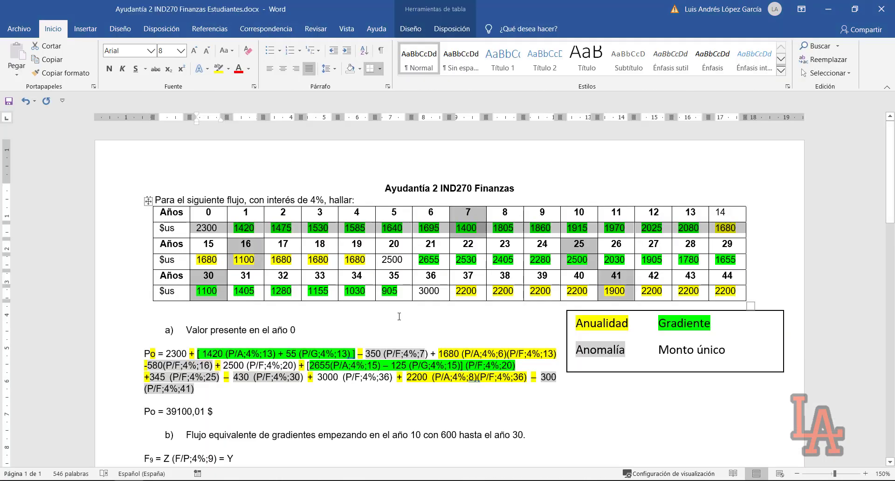
pyautogui.click(441, 274)
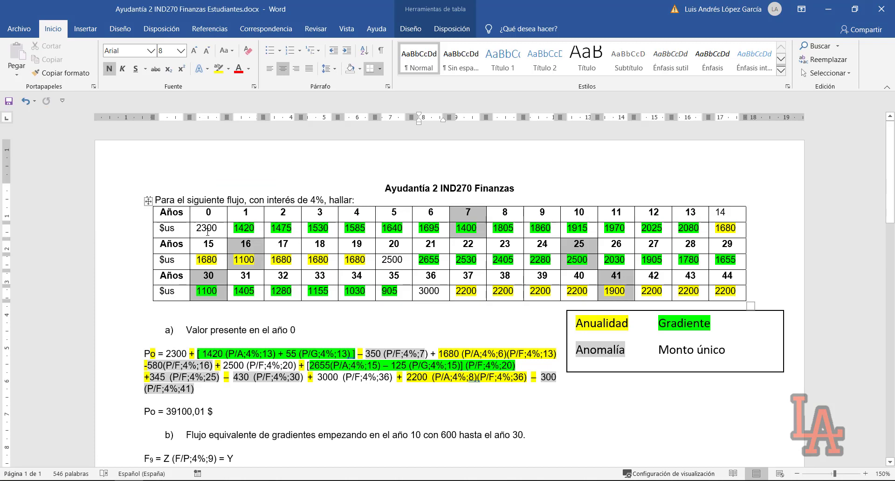
pyautogui.moveTo(209, 229); pyautogui.dragTo(715, 226)
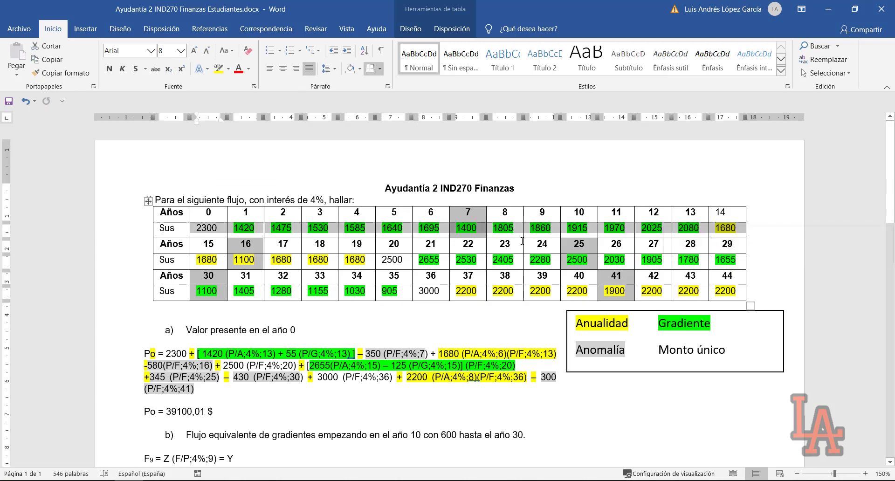
pyautogui.hotkey('ctrl', 'c')
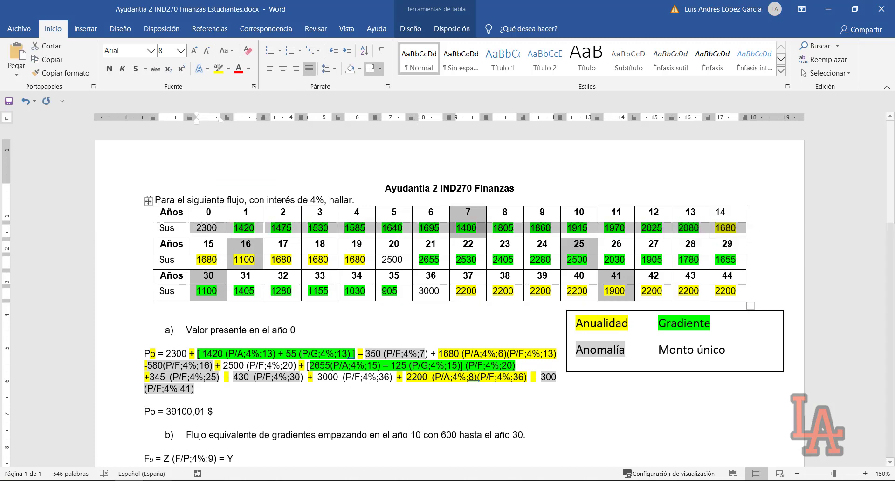
pyautogui.hotkey('alt', 'Tab')
pyautogui.moveTo(103, 244); pyautogui.dragTo(488, 243)
pyautogui.hotkey('ctrl', 'v')
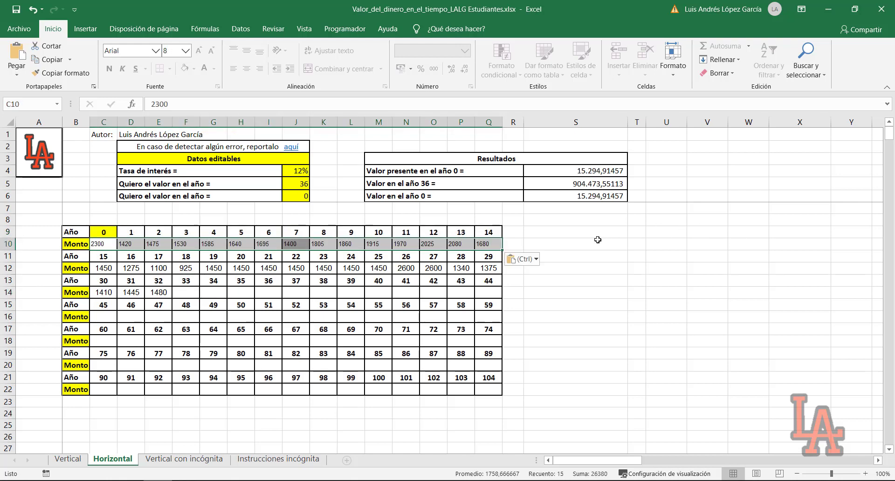
pyautogui.click(576, 244)
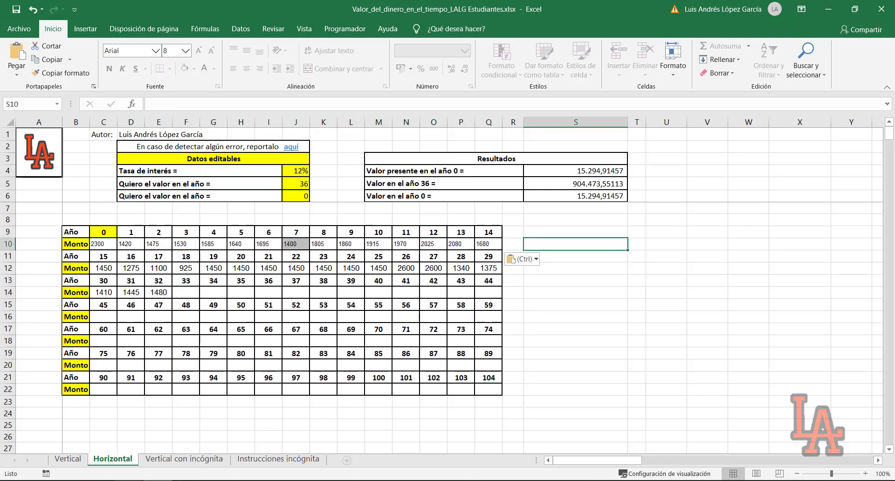
# - Copy the Word table's $us amounts for years 15 to 29 and 30 to 44 into the matching Monto rows in Excel
pyautogui.hotkey('alt', 'Tab')
pyautogui.moveTo(196, 260); pyautogui.dragTo(714, 260)
pyautogui.hotkey('alt', 'Tab')
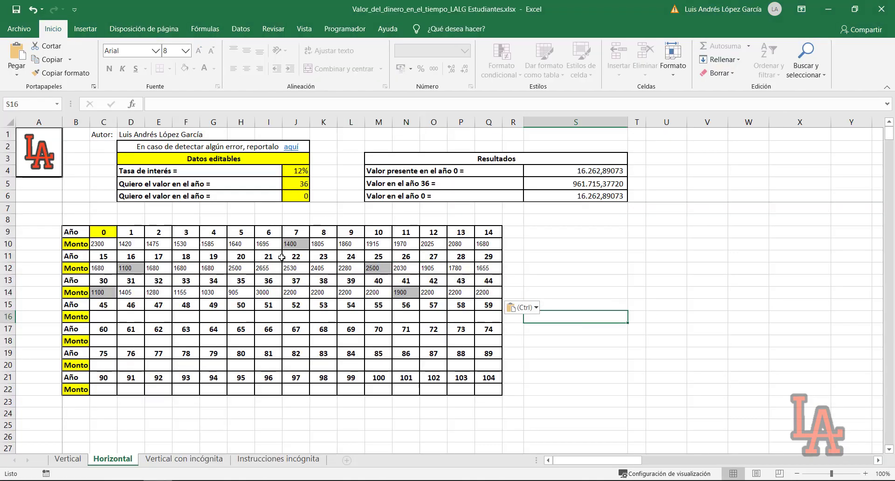
# - Set the Horizontal sheet's Tasa de interés to 4% and check the present value in year 0
pyautogui.click(302, 170)
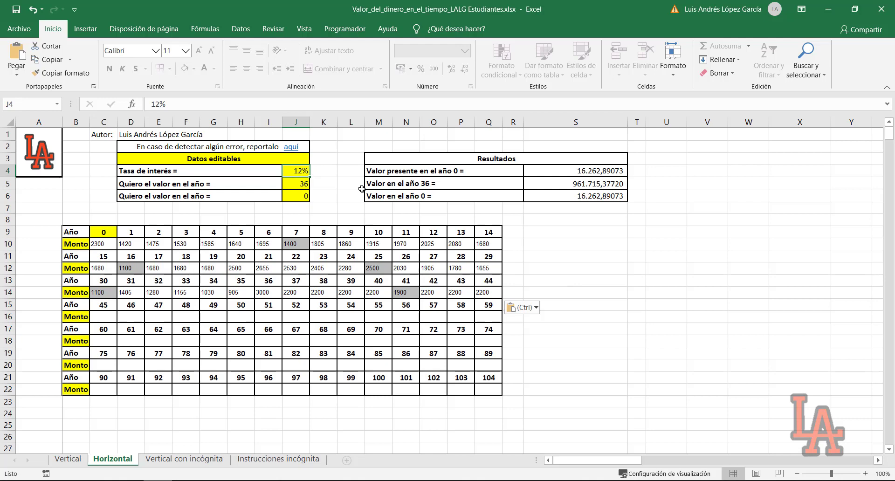
pyautogui.write('4')
pyautogui.press('Return')
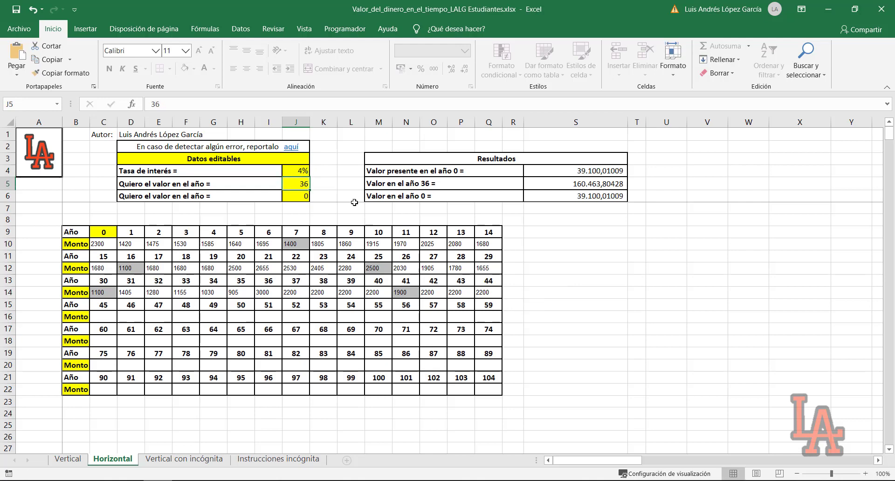
pyautogui.click(442, 172)
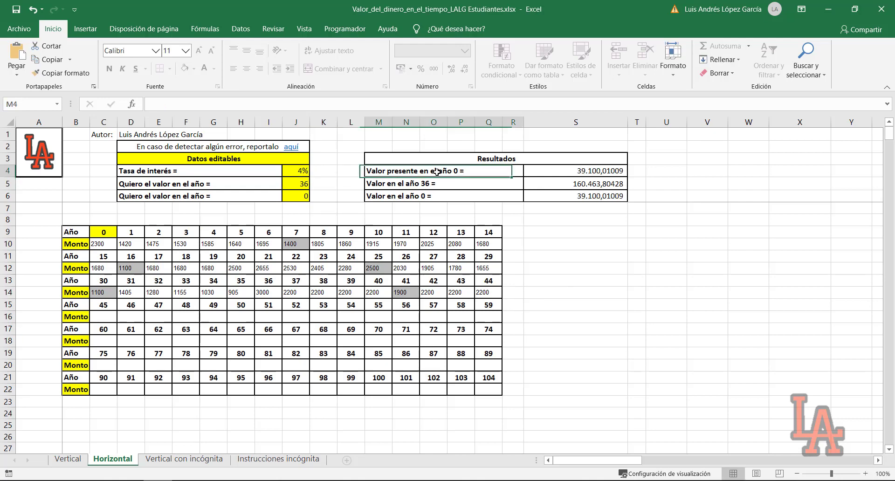
pyautogui.click(579, 171)
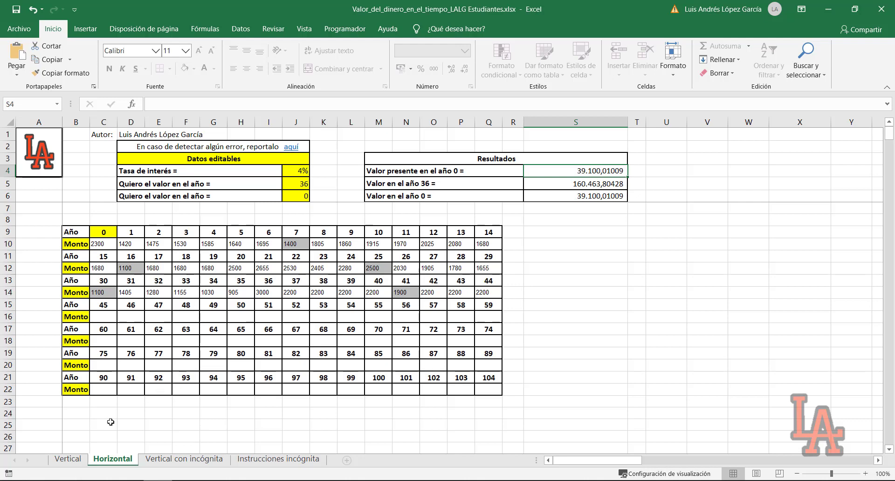
# - Compare the Monto amounts, the interest rate and the present value in year 0 between the Vertical and Horizontal sheets
pyautogui.click(67, 459)
pyautogui.moveTo(124, 244); pyautogui.dragTo(126, 450)
pyautogui.click(100, 460)
pyautogui.click(264, 304)
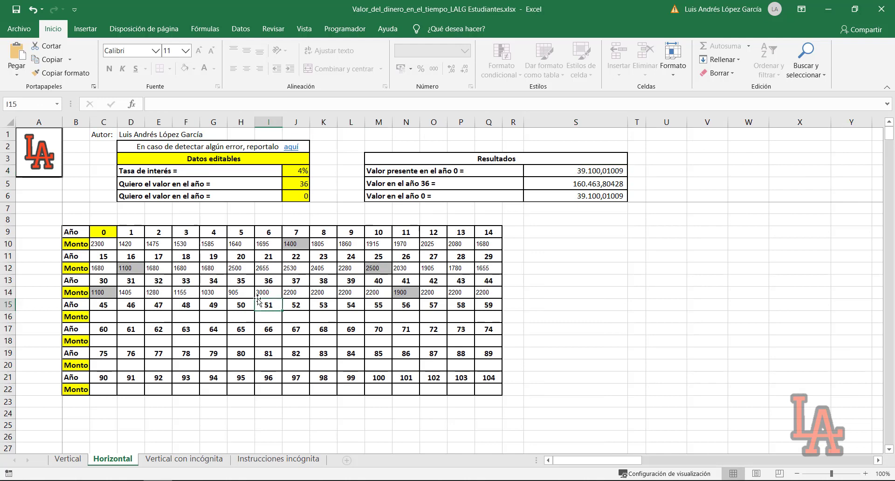
pyautogui.click(69, 459)
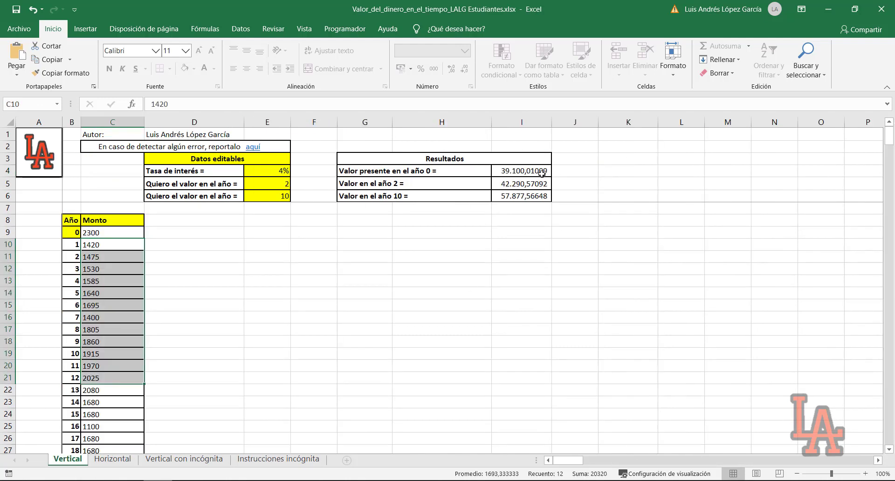
pyautogui.click(520, 176)
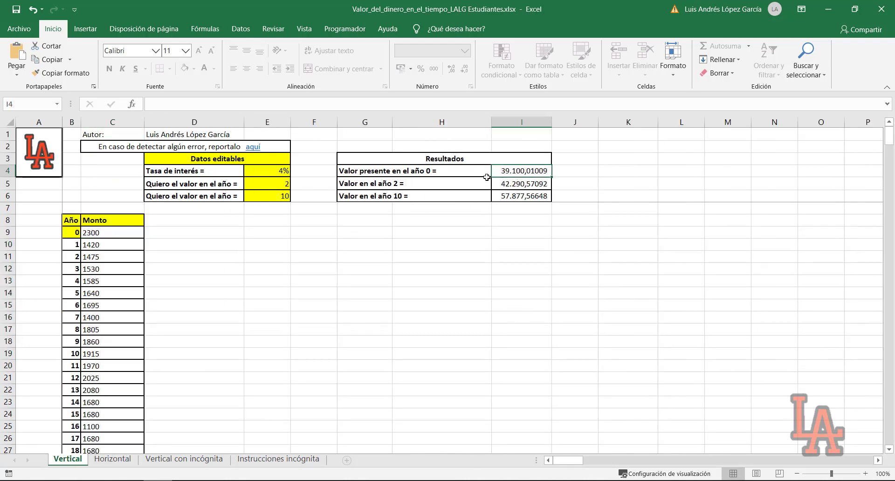
pyautogui.click(114, 460)
pyautogui.click(552, 169)
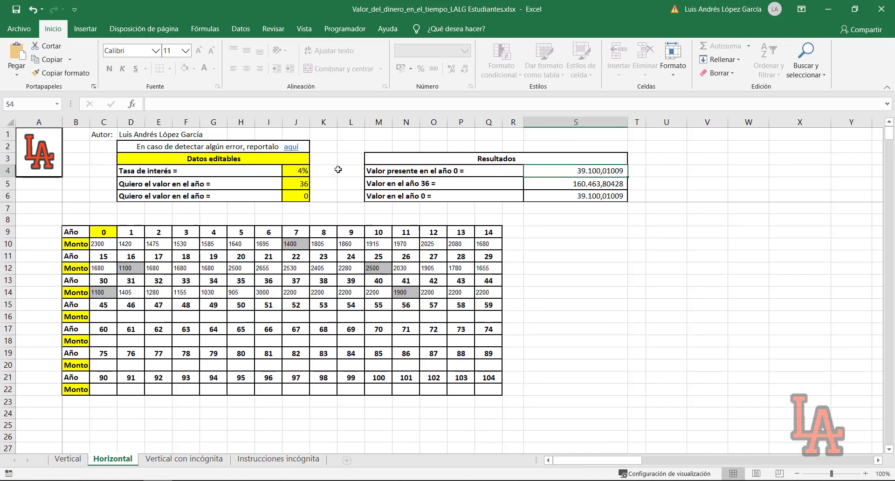
pyautogui.click(296, 170)
pyautogui.click(564, 169)
# - Switch to the Word document and examine the present value formula and the Po result under part a)
pyautogui.hotkey('alt', 'Tab')
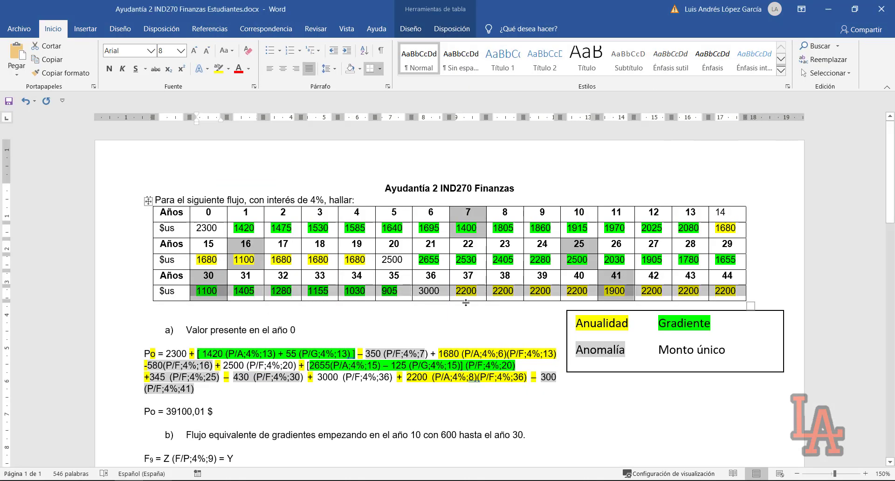
pyautogui.click(196, 363)
pyautogui.scroll(-3, 196, 280)
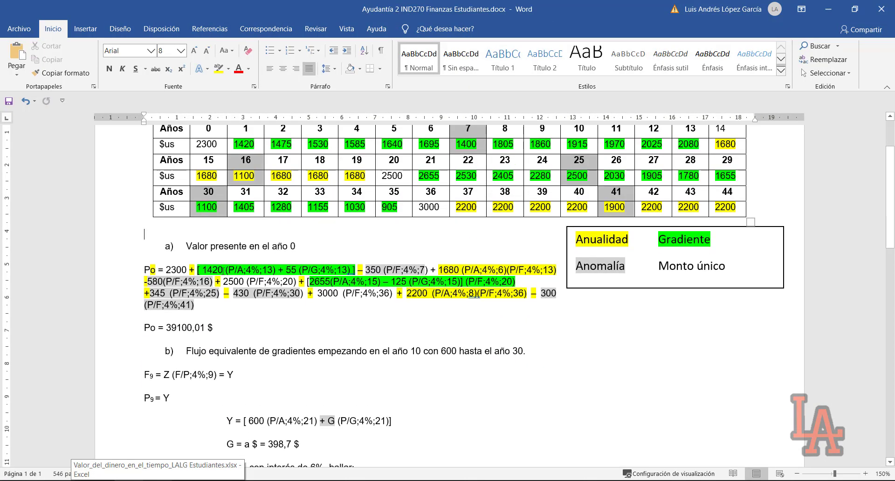
pyautogui.moveTo(223, 269); pyautogui.dragTo(355, 271)
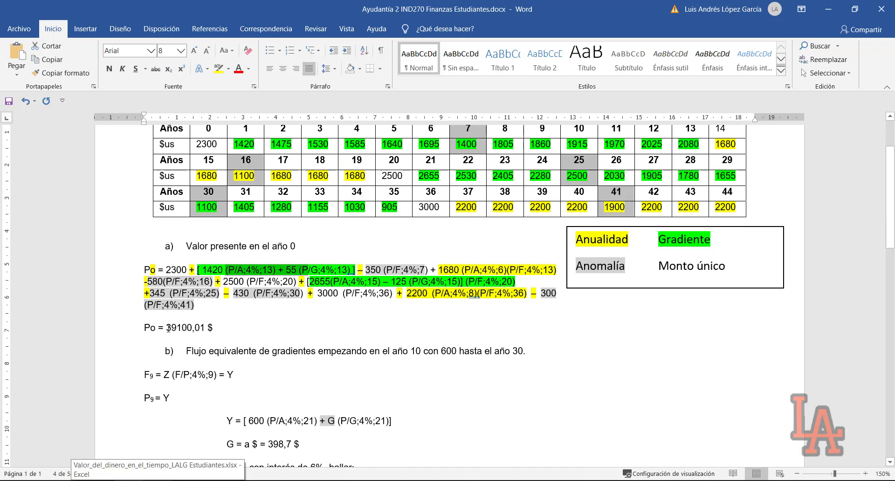
pyautogui.moveTo(169, 328)
pyautogui.mouseDown()
pyautogui.moveTo(208, 328)
pyautogui.moveTo(166, 329)
pyautogui.mouseUp()
pyautogui.click(229, 326)
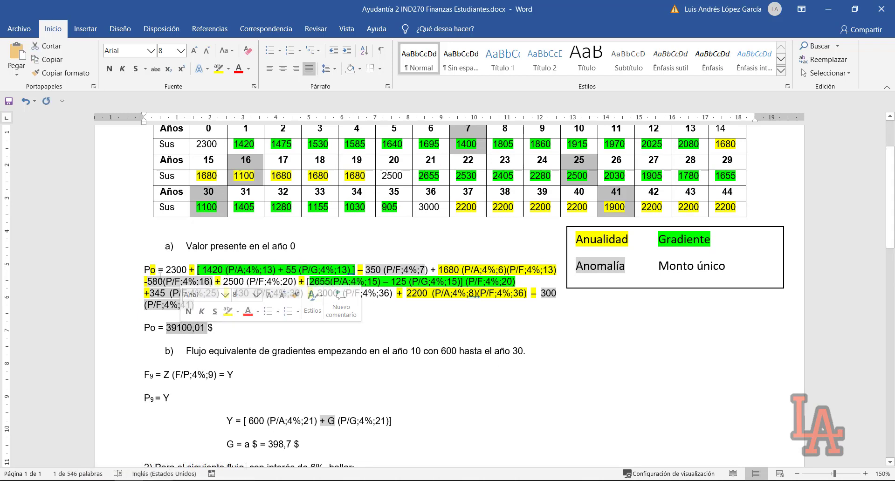
pyautogui.moveTo(145, 281); pyautogui.dragTo(202, 305)
pyautogui.click(203, 305)
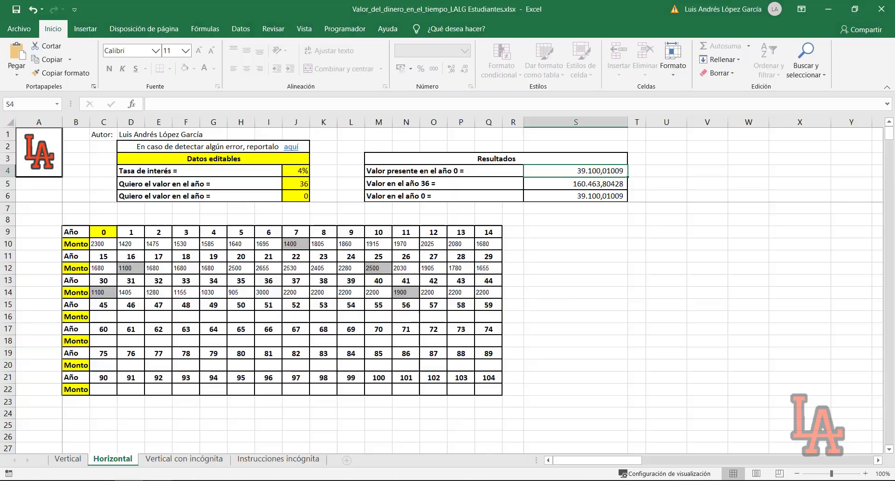
# - Check the workbook's present value in year 0 against the individual terms of the Word document's Po formula
pyautogui.hotkey('alt', 'Tab')
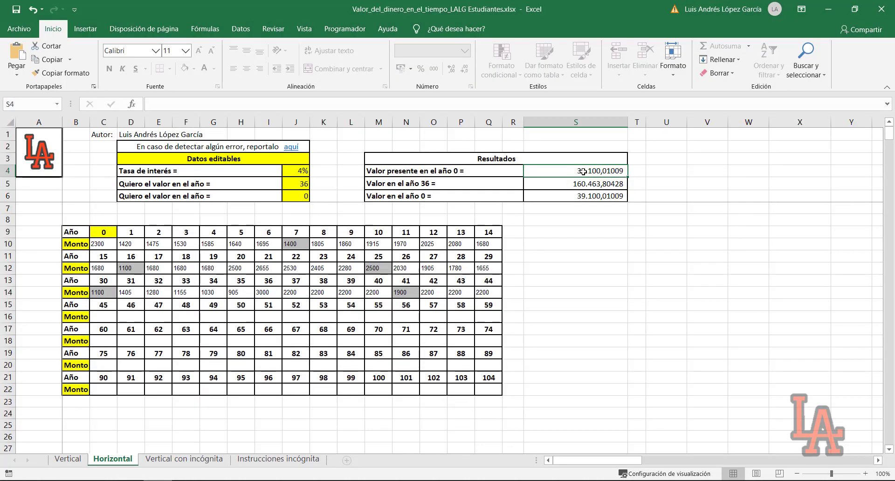
pyautogui.hotkey('alt', 'Tab')
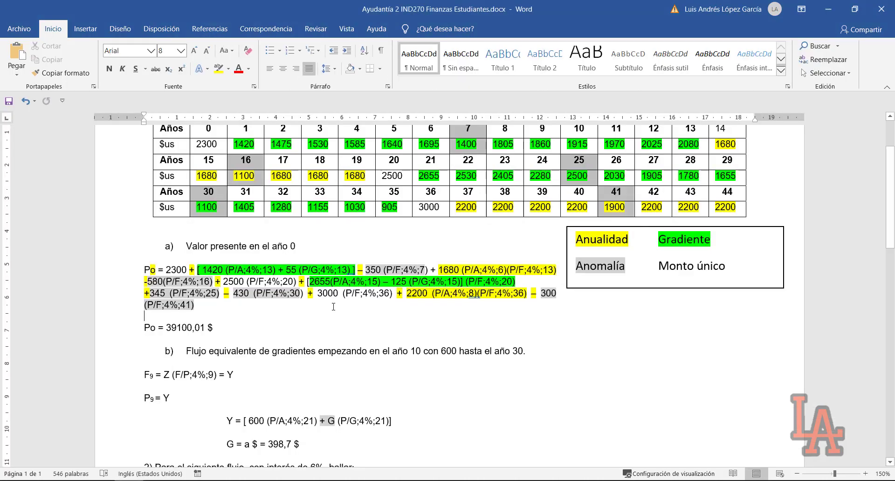
pyautogui.moveTo(255, 293); pyautogui.dragTo(365, 288)
pyautogui.moveTo(421, 283); pyautogui.dragTo(466, 284)
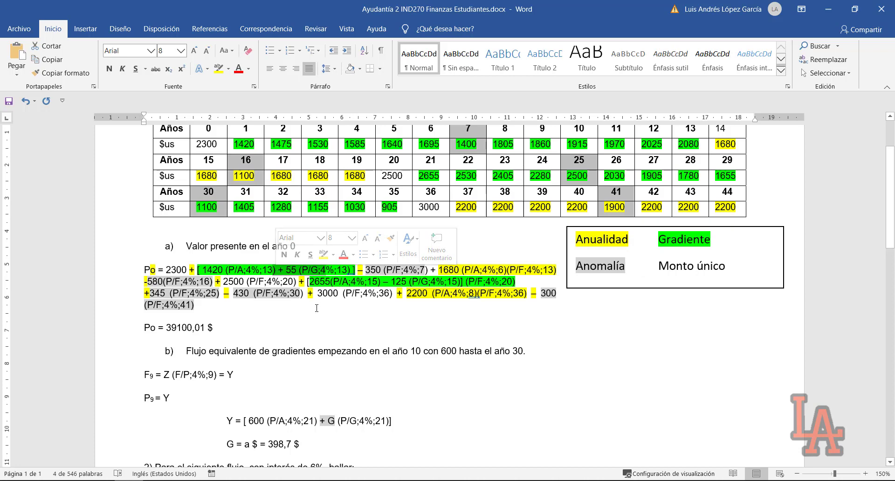
pyautogui.click(264, 307)
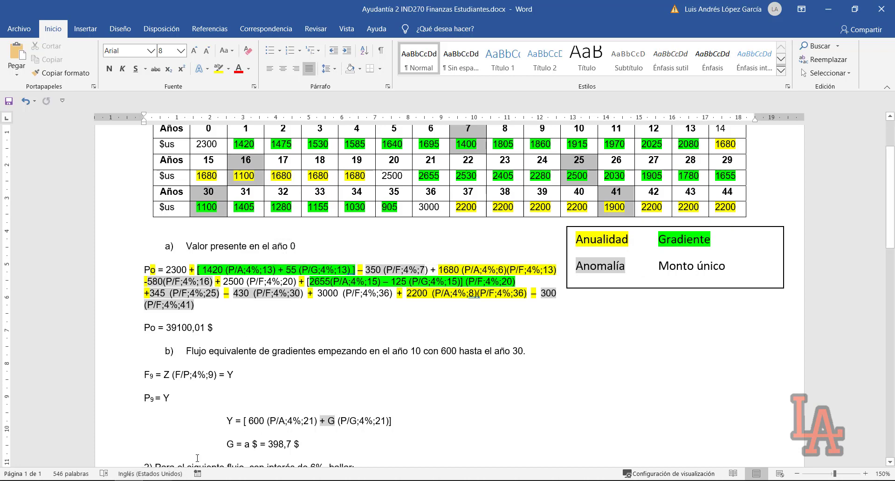
# - Return to Excel and review the Horizontal sheet's editable cells: the interest rate, the requested years and the Monto amounts
pyautogui.hotkey('alt', 'Tab')
pyautogui.click(395, 355)
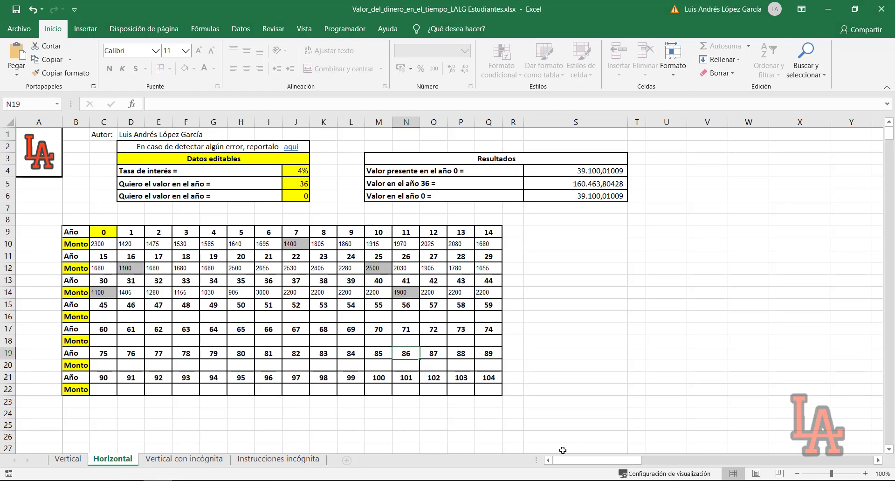
pyautogui.moveTo(296, 170); pyautogui.dragTo(296, 196)
pyautogui.click(81, 244)
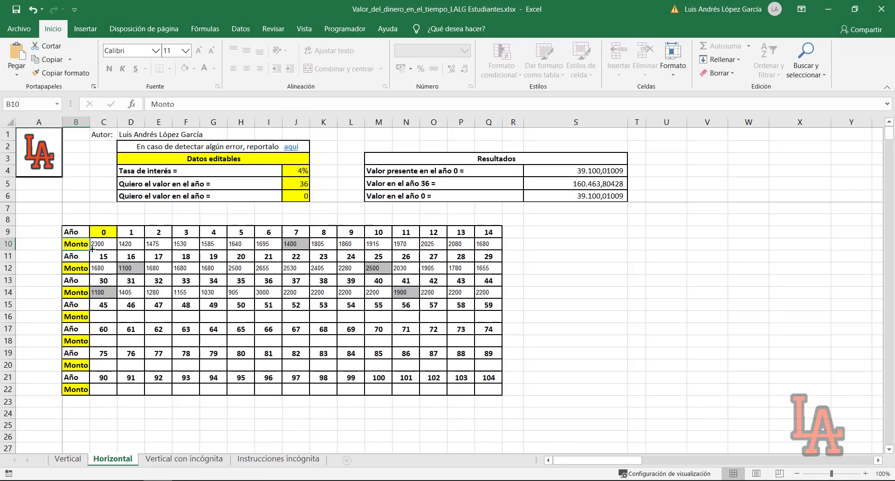
pyautogui.moveTo(92, 249); pyautogui.dragTo(434, 244)
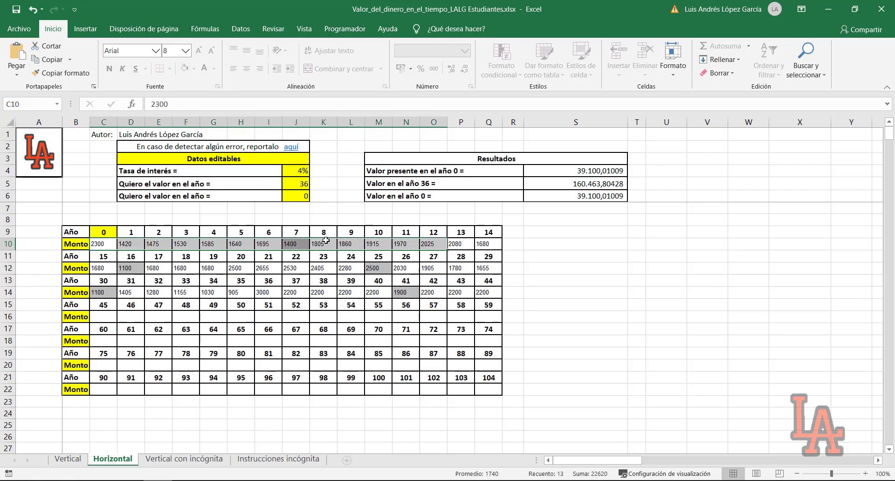
# - Try to delete the year 8 heading on the Horizontal sheet, and select the first block of years and Monto amounts
pyautogui.click(336, 232)
pyautogui.press('Delete')
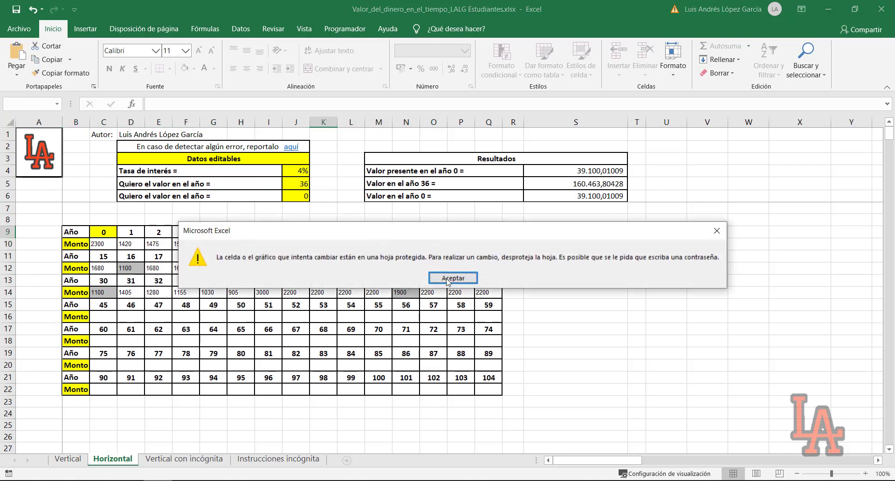
pyautogui.click(410, 332)
pyautogui.moveTo(140, 231); pyautogui.dragTo(488, 244)
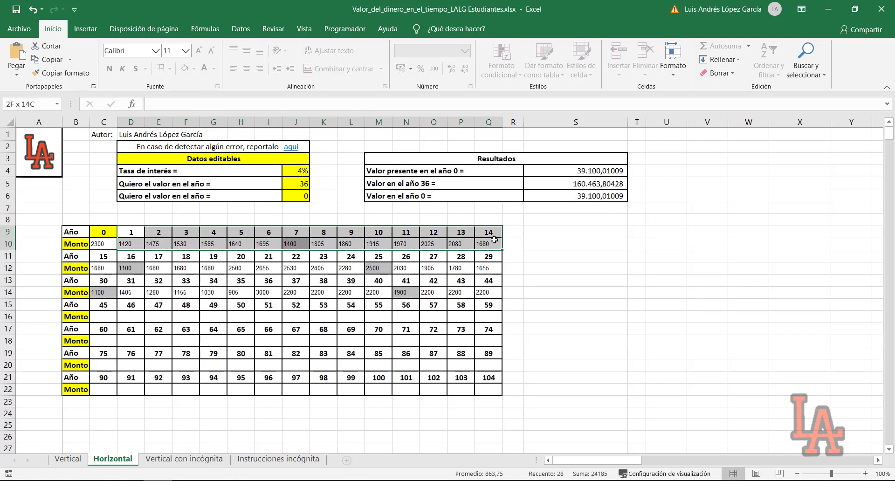
# - Test the editable starting year on the Horizontal sheet by setting it to -1 and restoring it to 0
pyautogui.click(103, 232)
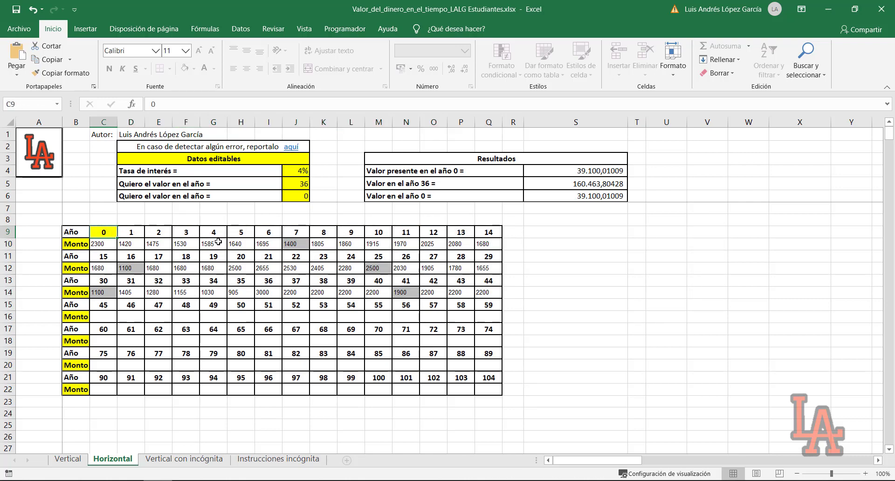
pyautogui.write('-1')
pyautogui.press('Return')
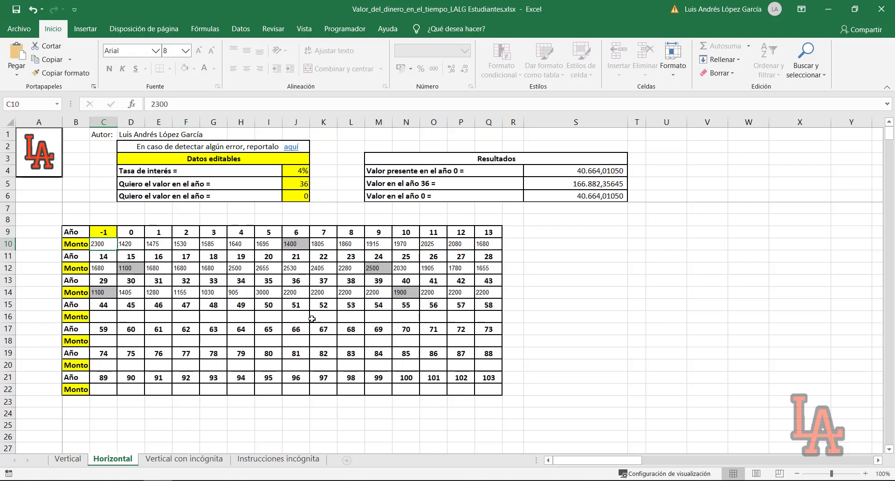
pyautogui.click(104, 232)
pyautogui.write('0')
pyautogui.press('Return')
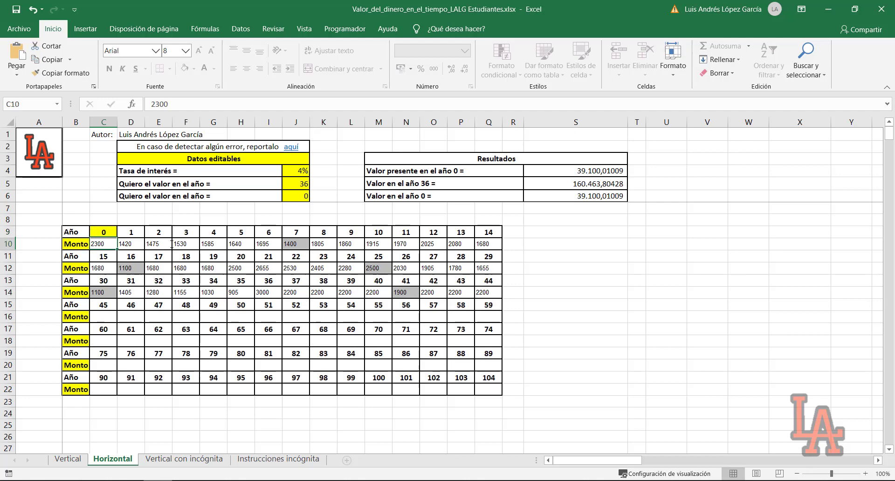
# - Try to enter data in the empty cells V10 and X13 beside the Horizontal sheet's tables
pyautogui.click(187, 244)
pyautogui.moveTo(576, 463); pyautogui.dragTo(613, 464)
pyautogui.click(514, 245)
pyautogui.press('1')
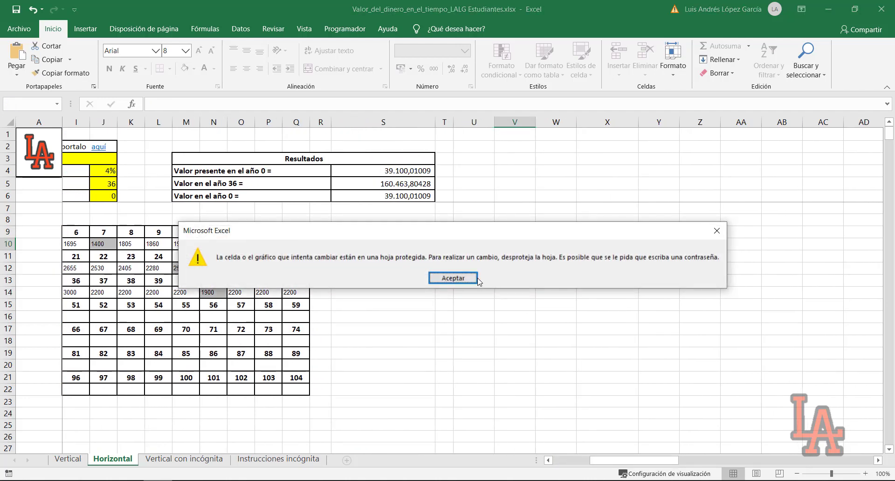
pyautogui.click(452, 277)
pyautogui.doubleClick(625, 282)
pyautogui.click(452, 277)
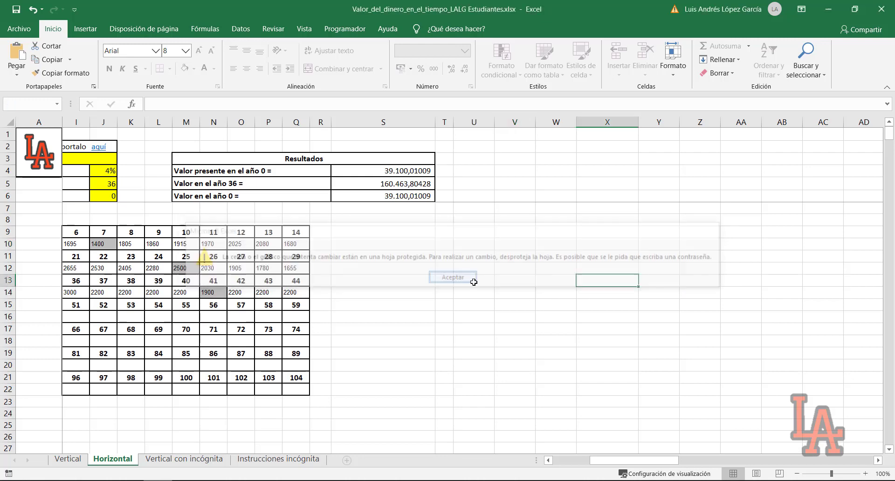
pyautogui.moveTo(635, 460); pyautogui.dragTo(597, 461)
# - Enter the test text "hmxfcn" in row 29, in the free area below the Horizontal sheet's table
pyautogui.scroll(-6, 405, 344)
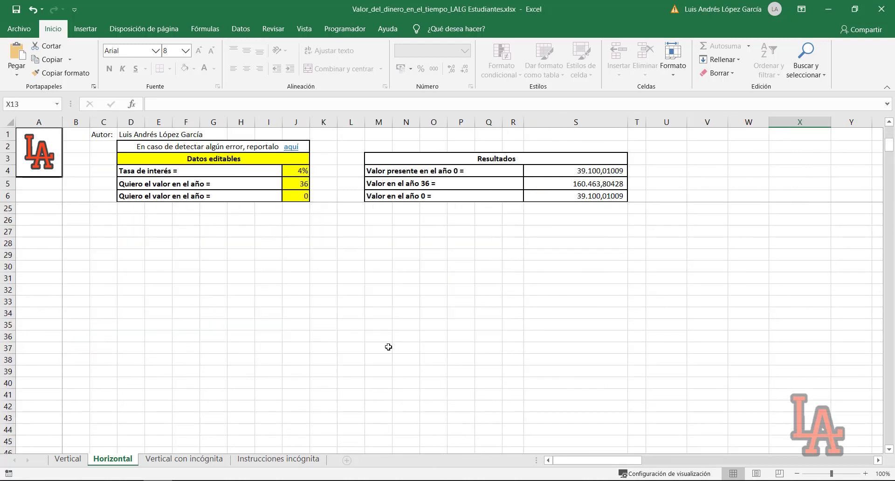
pyautogui.scroll(2, 386, 345)
pyautogui.moveTo(178, 356); pyautogui.dragTo(375, 338)
pyautogui.scroll(4, 302, 336)
pyautogui.scroll(-2, 300, 350)
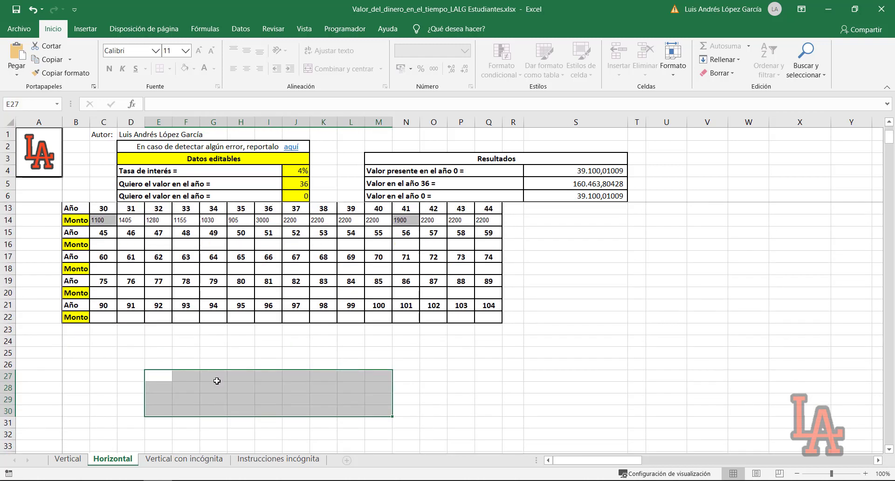
pyautogui.click(242, 399)
pyautogui.write('hmxfcn')
pyautogui.press('Return')
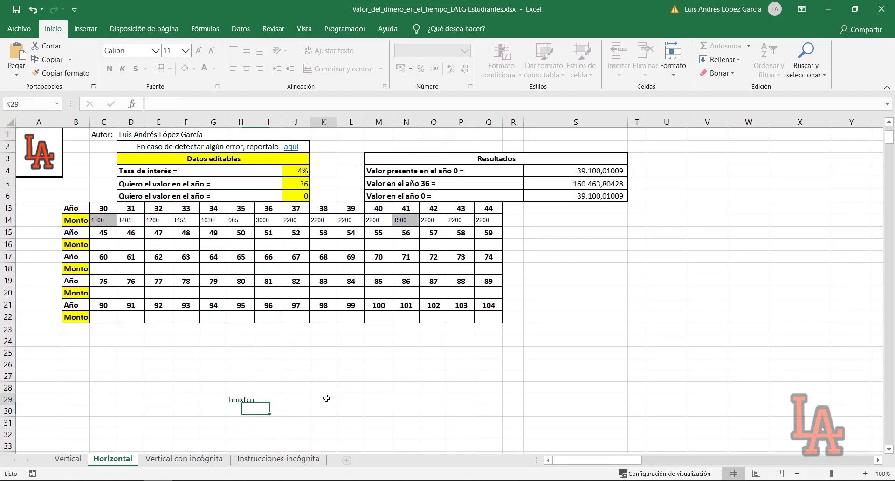
# - Delete the test text from the free area below the Horizontal sheet's table
pyautogui.click(326, 399)
pyautogui.click(247, 397)
pyautogui.press('Delete')
pyautogui.click(264, 393)
pyautogui.scroll(2, 264, 393)
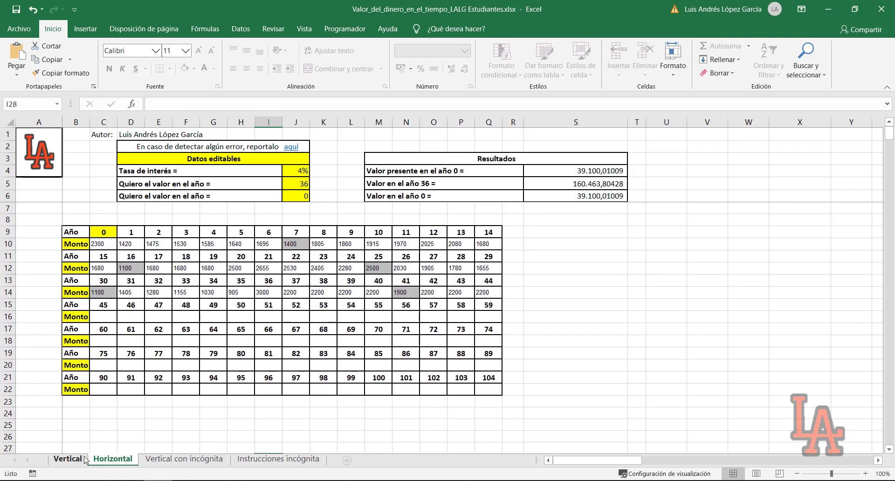
# - Compare the layouts of the Vertical and Horizontal sheets, examining the Vertical sheet's Monto column and results
pyautogui.click(68, 459)
pyautogui.click(113, 459)
pyautogui.click(68, 459)
pyautogui.click(113, 459)
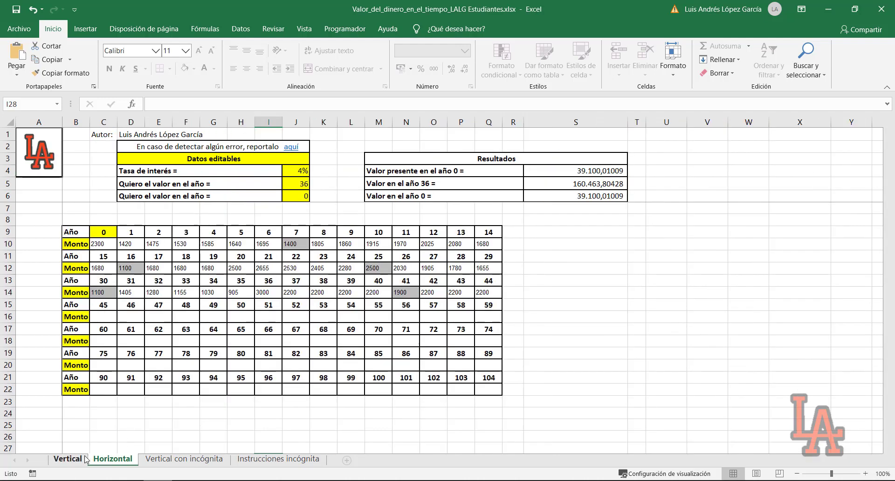
pyautogui.click(68, 459)
pyautogui.moveTo(116, 233); pyautogui.dragTo(124, 415)
pyautogui.click(124, 414)
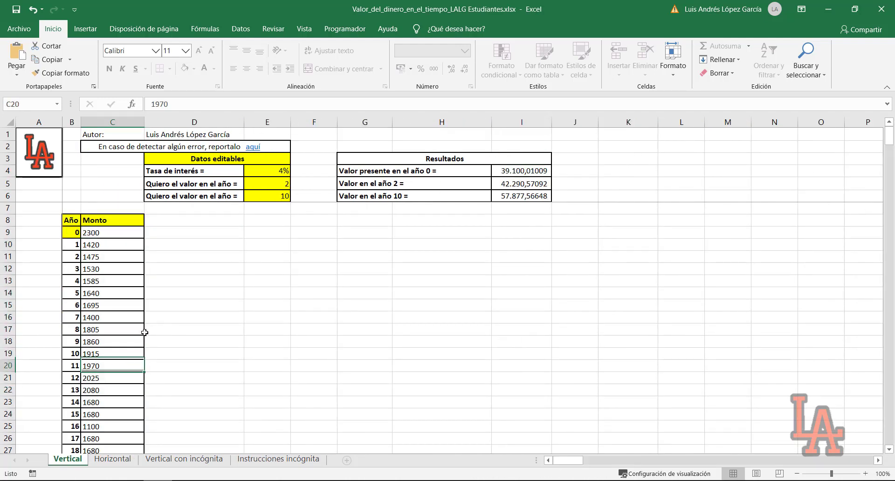
pyautogui.moveTo(521, 171); pyautogui.dragTo(521, 196)
pyautogui.click(441, 244)
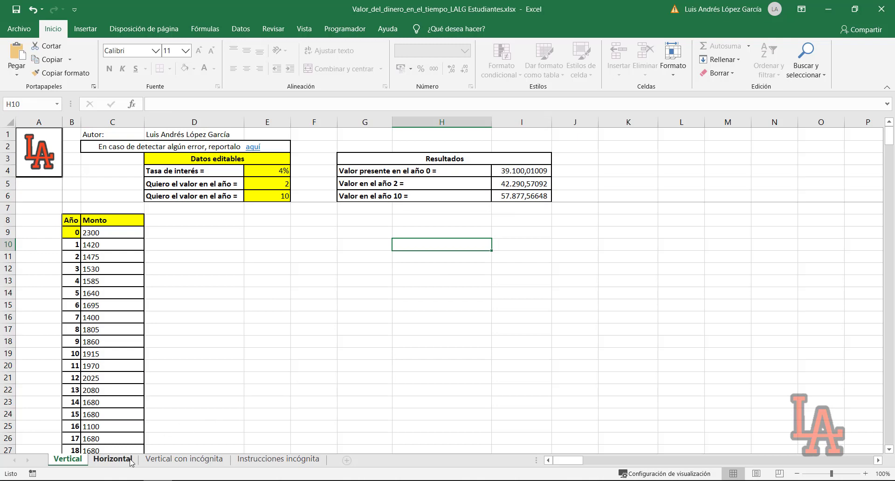
pyautogui.click(113, 459)
pyautogui.click(68, 459)
pyautogui.click(314, 390)
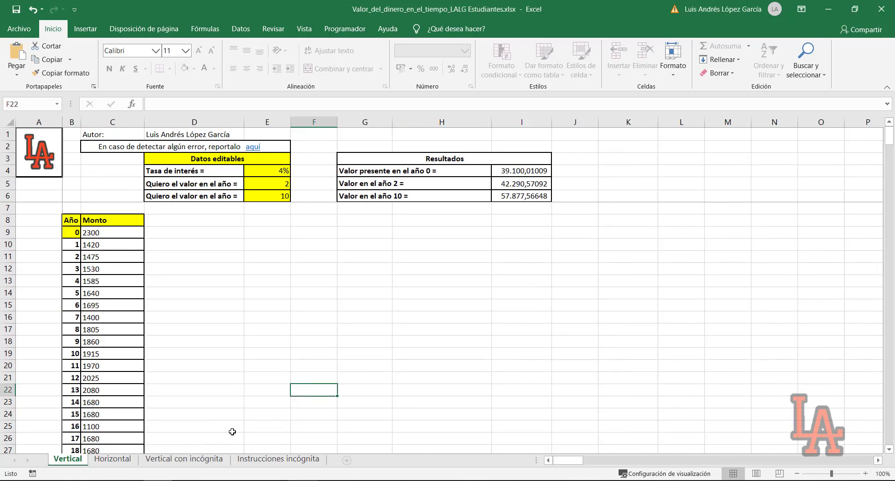
# - Open the Vertical con incógnita sheet, switch to the Word document and review the Po result under part a)
pyautogui.click(182, 460)
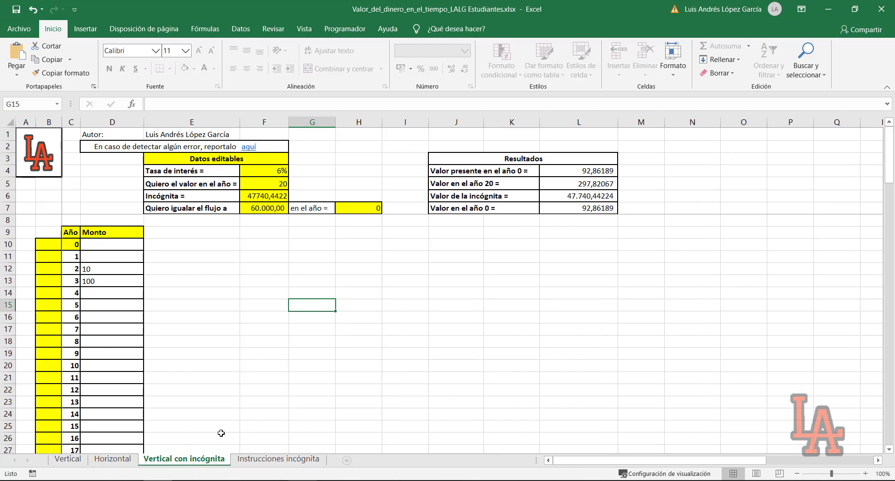
pyautogui.hotkey('alt', 'Tab')
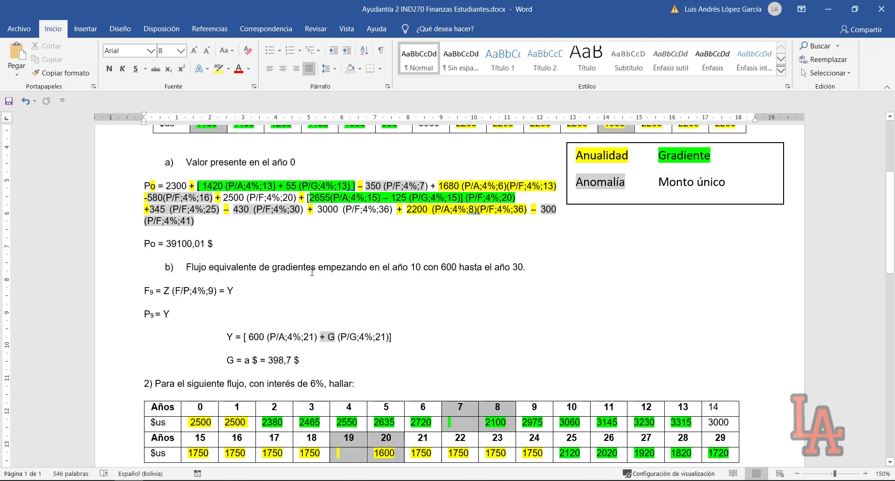
pyautogui.scroll(3, 325, 270)
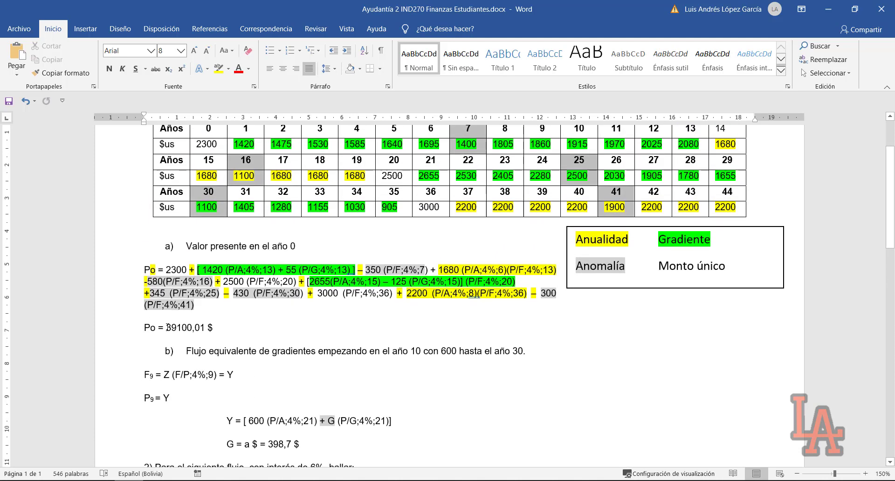
pyautogui.moveTo(167, 326); pyautogui.dragTo(201, 327)
pyautogui.press('Right')
pyautogui.hotkey('ctrl', 'z')
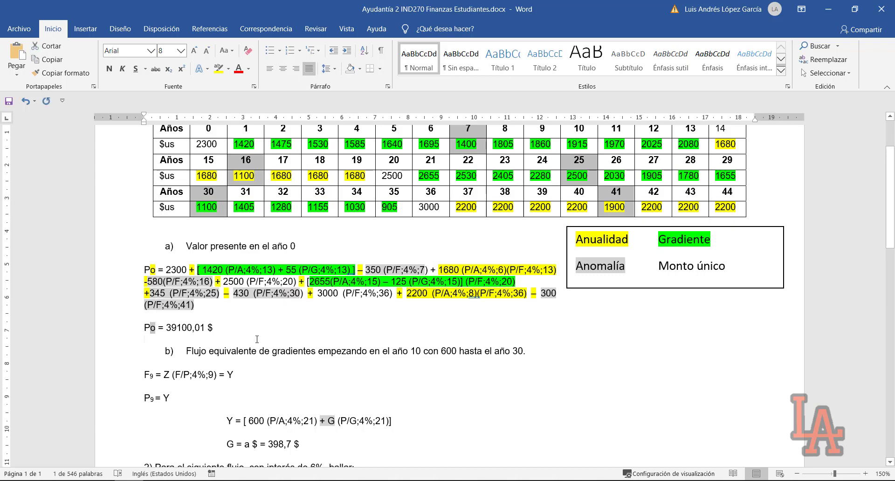
pyautogui.click(257, 339)
pyautogui.moveTo(279, 354); pyautogui.dragTo(264, 353)
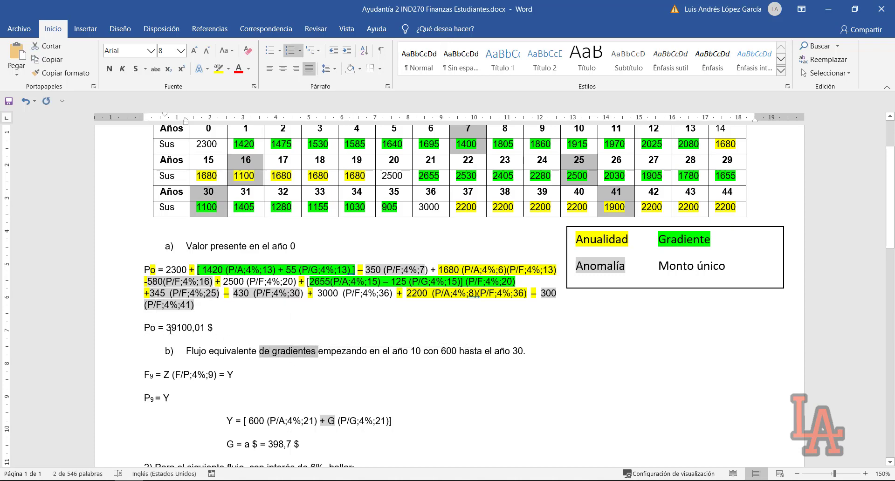
pyautogui.moveTo(167, 328); pyautogui.dragTo(208, 330)
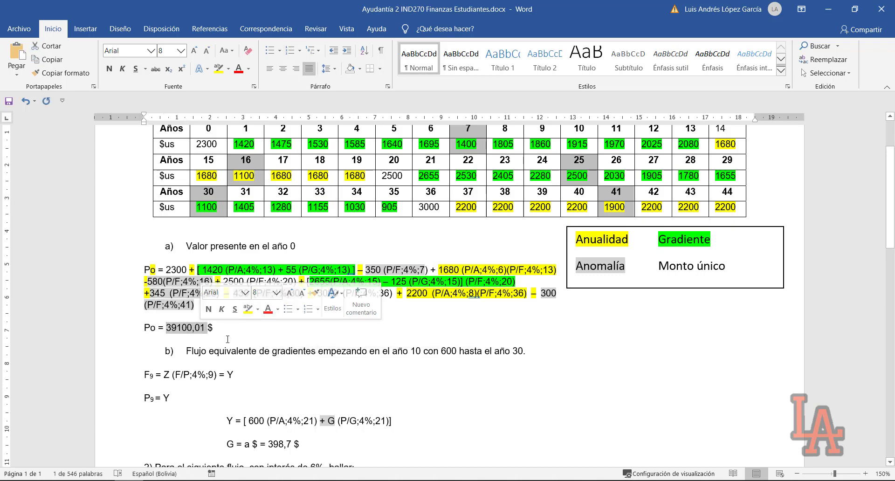
# - Examine the F9, P9 and Y equations under part b) of the Word document
pyautogui.click(164, 373)
pyautogui.click(110, 381)
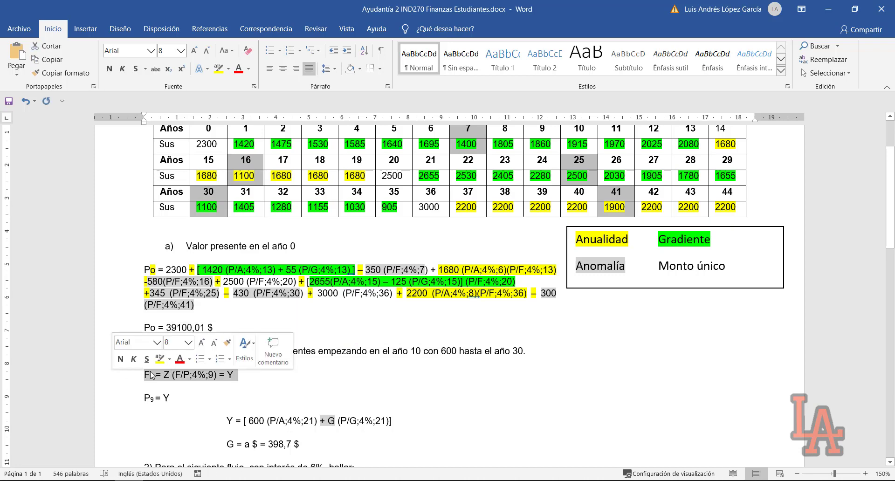
pyautogui.click(120, 425)
pyautogui.click(401, 422)
pyautogui.scroll(-3, 403, 410)
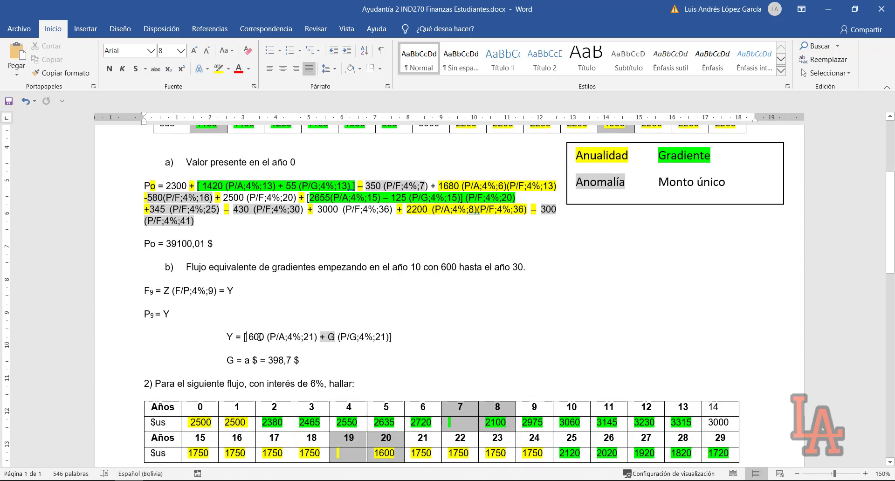
# - Match the 600 in the Y equation with part b)'s statement and examine its start and end years, 10 and 30
pyautogui.doubleClick(257, 337)
pyautogui.doubleClick(449, 267)
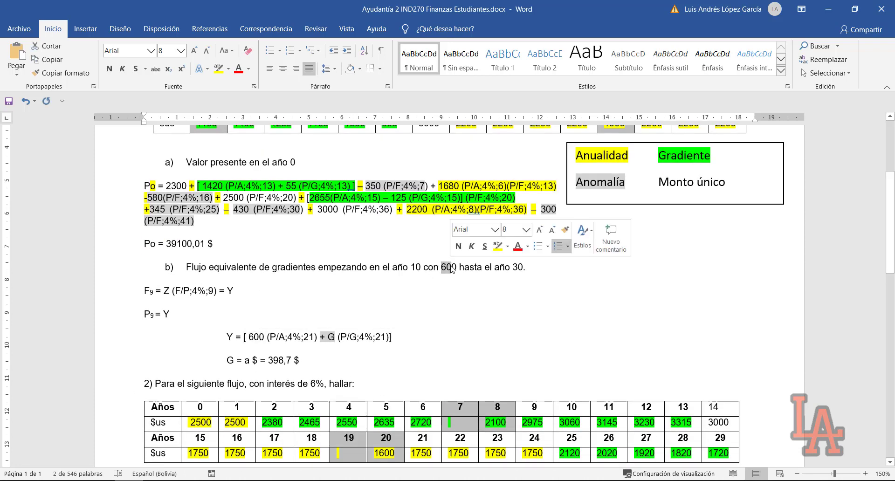
pyautogui.moveTo(410, 268); pyautogui.dragTo(421, 268)
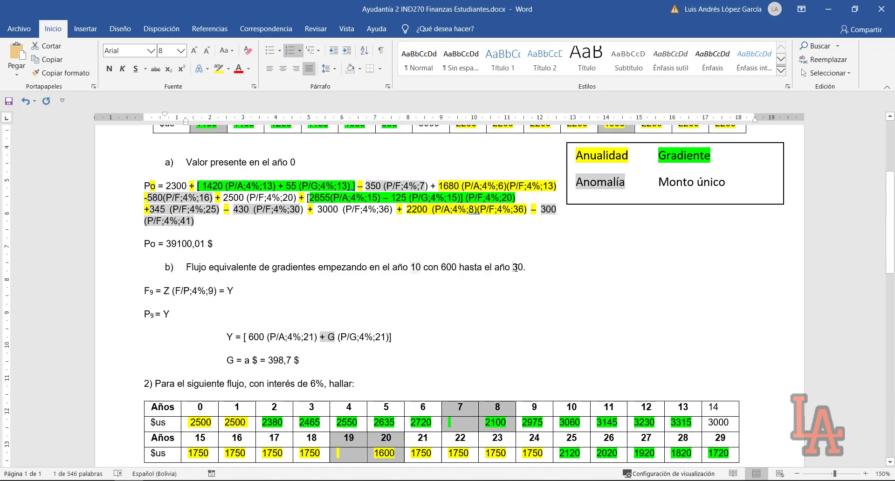
pyautogui.moveTo(516, 268); pyautogui.dragTo(524, 269)
# - Examine the unknown G in part b)'s Y equation and its solved value on the line below
pyautogui.moveTo(335, 339); pyautogui.dragTo(327, 339)
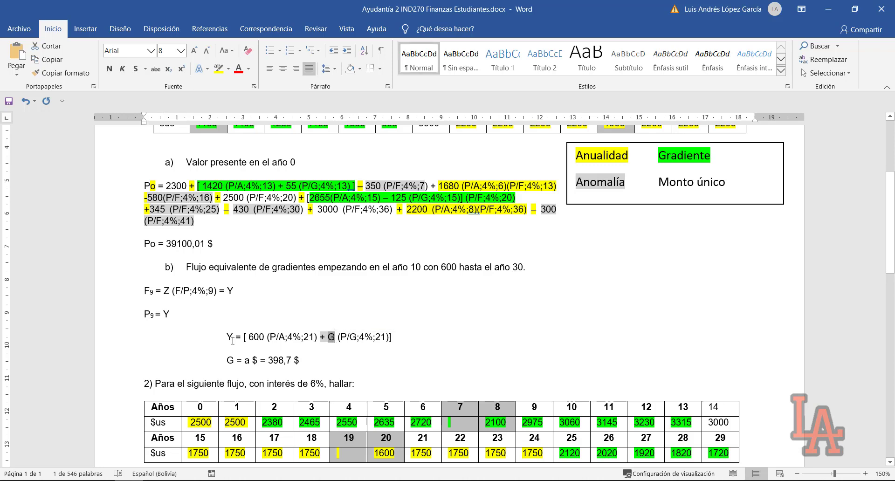
pyautogui.moveTo(234, 335); pyautogui.dragTo(227, 337)
pyautogui.click(249, 336)
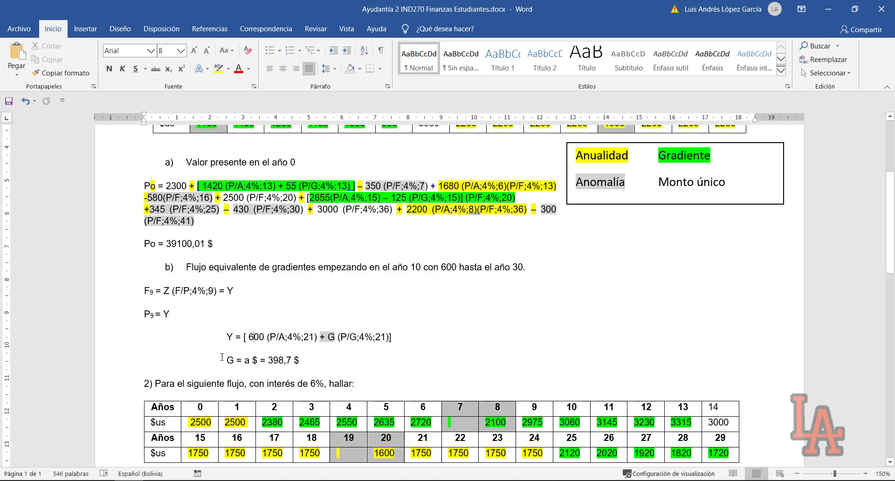
pyautogui.moveTo(230, 360); pyautogui.dragTo(235, 361)
pyautogui.click(270, 360)
pyautogui.moveTo(270, 360); pyautogui.dragTo(293, 360)
pyautogui.press('Right')
# - Switch to Excel, view the Instrucciones incógnita sheet and return to the Vertical con incógnita sheet
pyautogui.hotkey('alt', 'Tab')
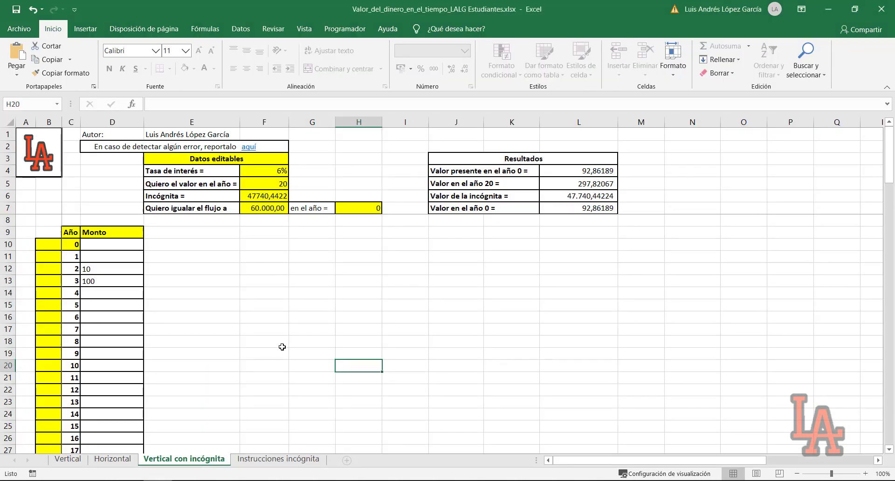
pyautogui.click(280, 347)
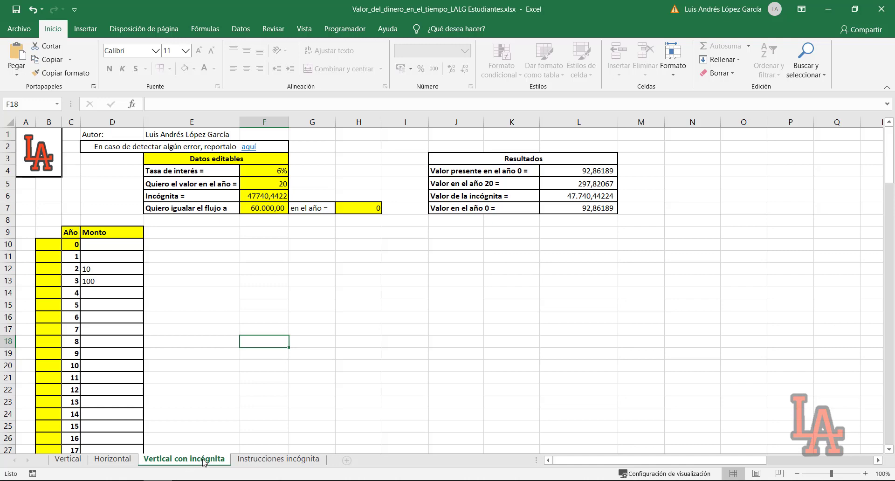
pyautogui.click(258, 460)
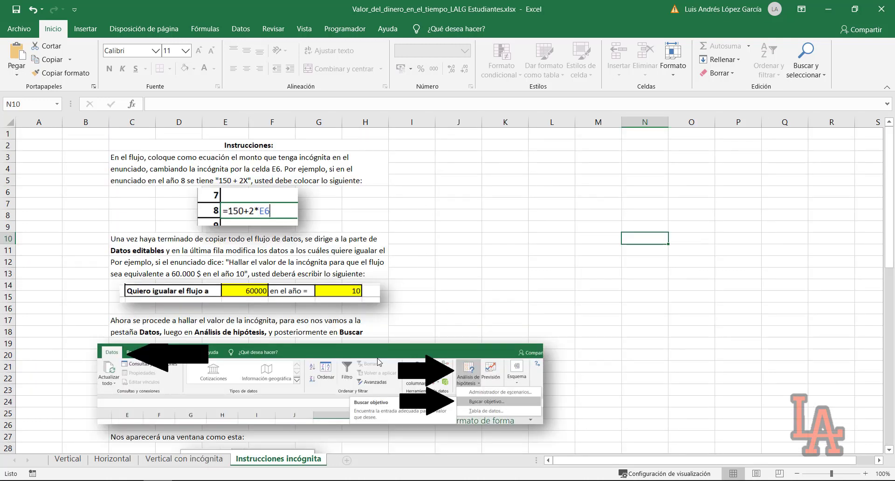
pyautogui.click(185, 460)
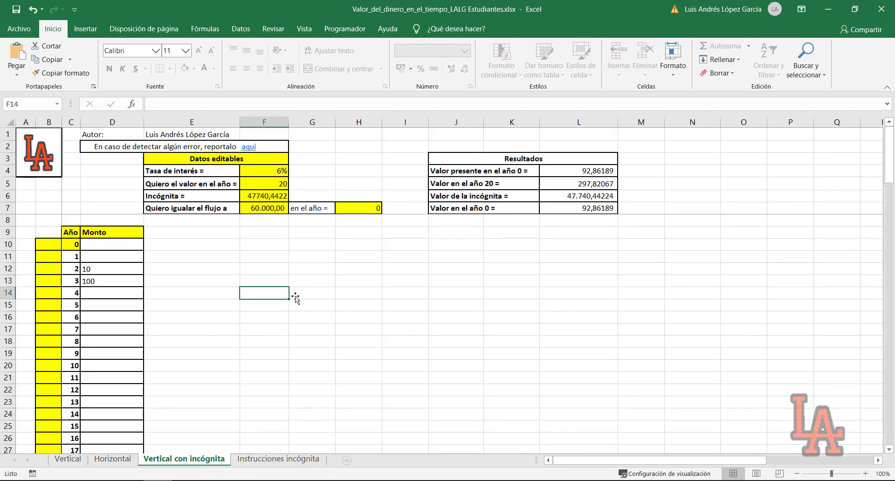
# - Clear the existing amounts from the Monto column on the Vertical con incógnita sheet, starting at year 0
pyautogui.click(128, 315)
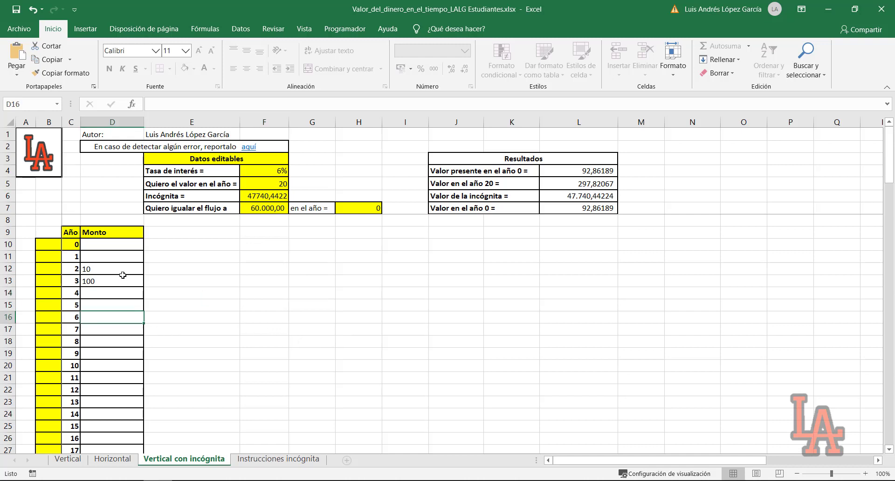
pyautogui.moveTo(118, 247); pyautogui.dragTo(117, 441)
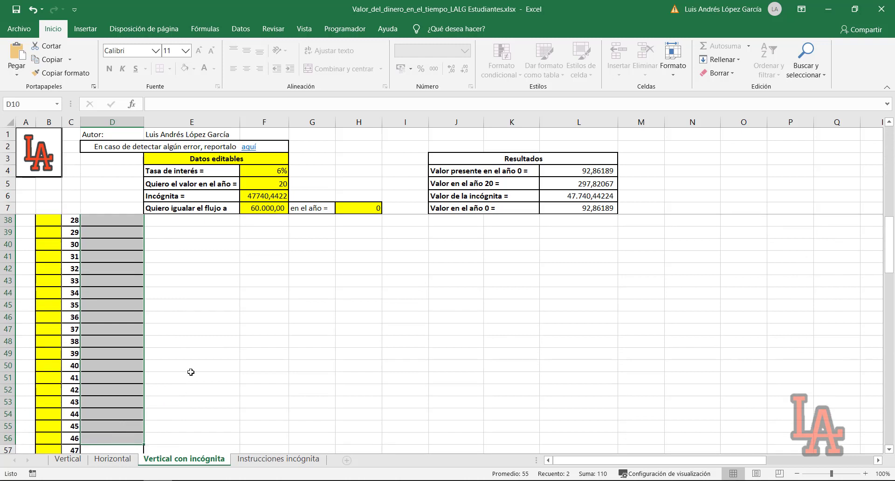
pyautogui.scroll(9, 215, 359)
pyautogui.press('Delete')
pyautogui.moveTo(117, 275); pyautogui.dragTo(117, 328)
pyautogui.click(117, 275)
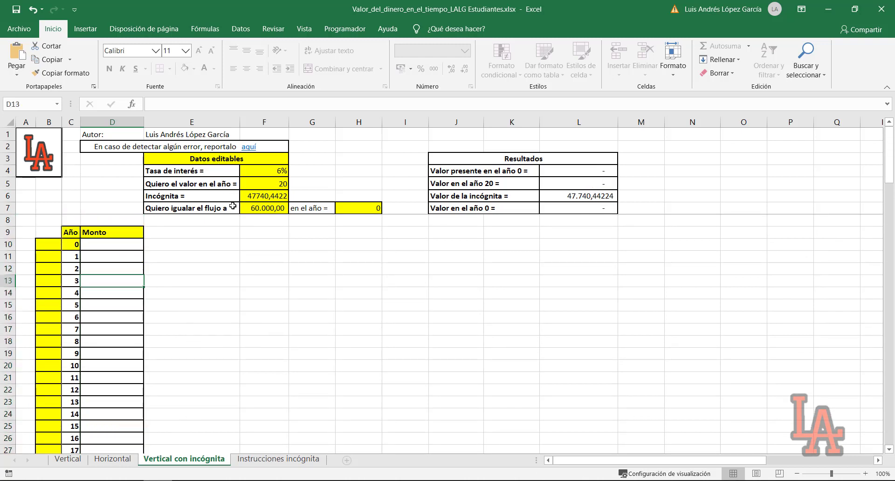
# - Set the Incógnita value to 100 in the editable data block
pyautogui.moveTo(155, 198); pyautogui.dragTo(354, 208)
pyautogui.click(306, 281)
pyautogui.moveTo(185, 203); pyautogui.dragTo(262, 206)
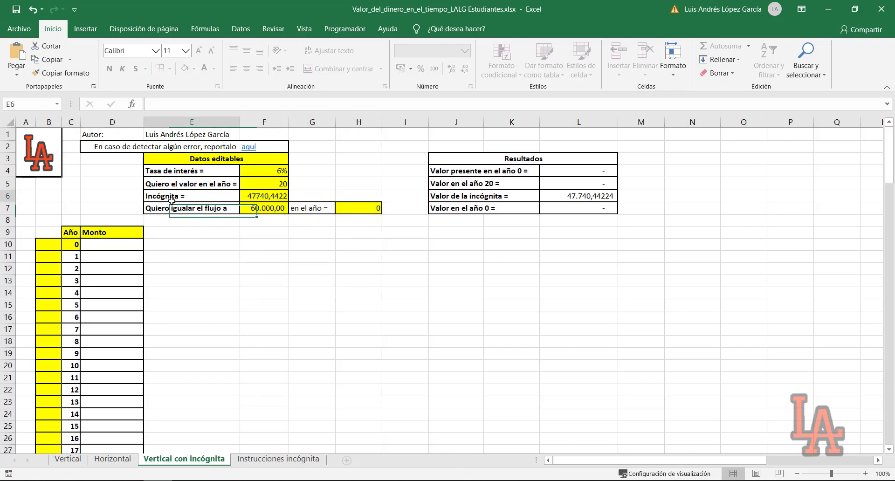
pyautogui.click(196, 198)
pyautogui.click(264, 197)
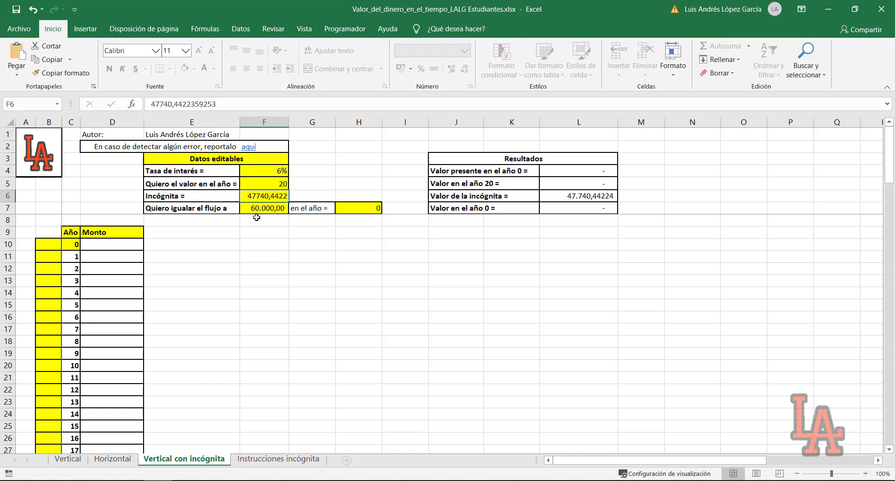
pyautogui.write('100')
pyautogui.press('Return')
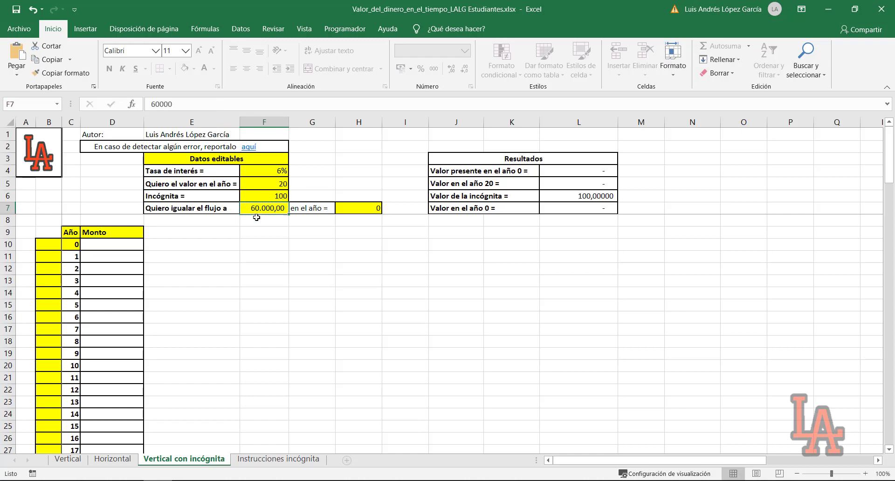
# - Examine the Incógnita cell and the row that sets the amount and year for equalling the cash flow
pyautogui.click(276, 196)
pyautogui.click(208, 209)
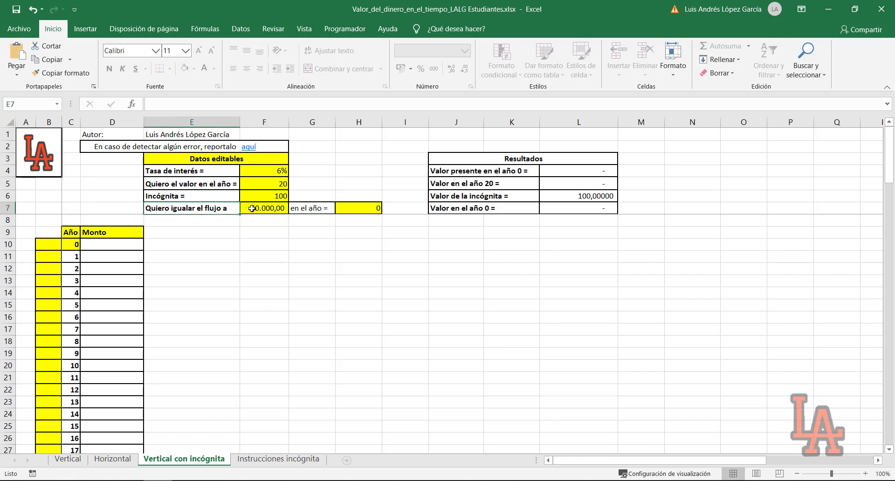
pyautogui.click(252, 208)
pyautogui.click(295, 212)
pyautogui.click(270, 211)
pyautogui.click(351, 211)
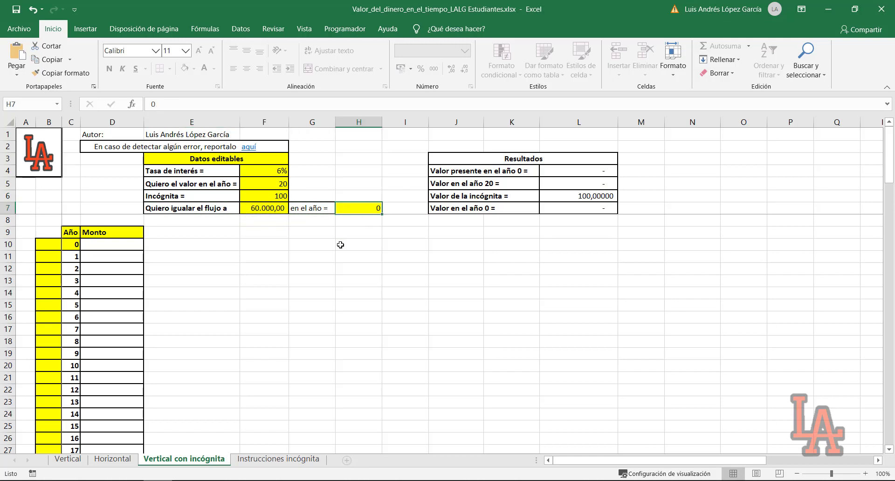
pyautogui.click(340, 245)
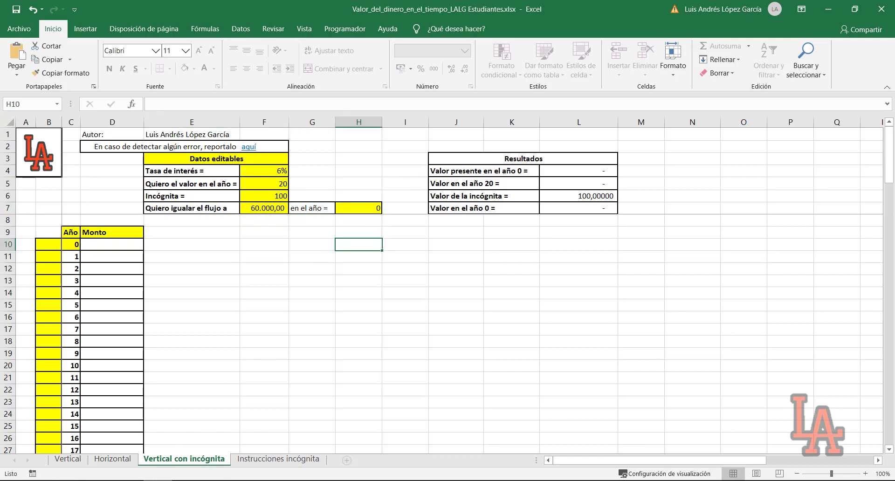
# - Switch to Word and review part b)'s statement, focusing on the gradient wording and the starting amount of 600
pyautogui.click(128, 480)
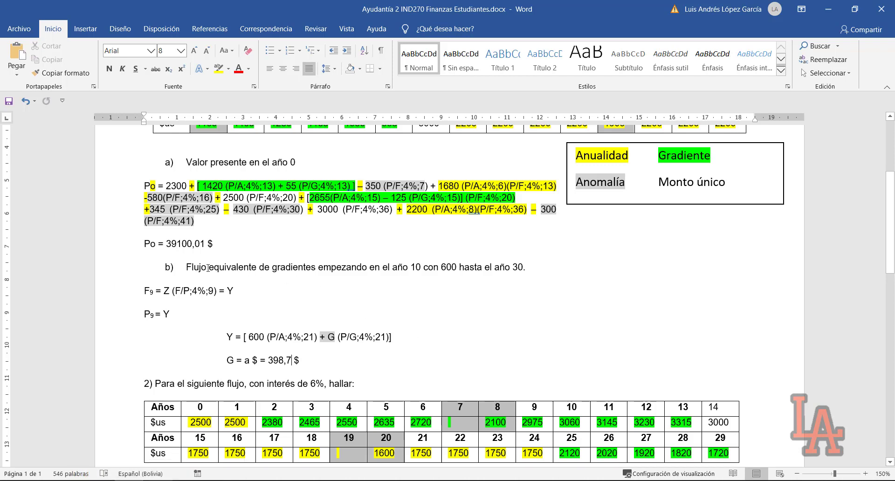
pyautogui.moveTo(208, 268); pyautogui.dragTo(259, 268)
pyautogui.click(275, 267)
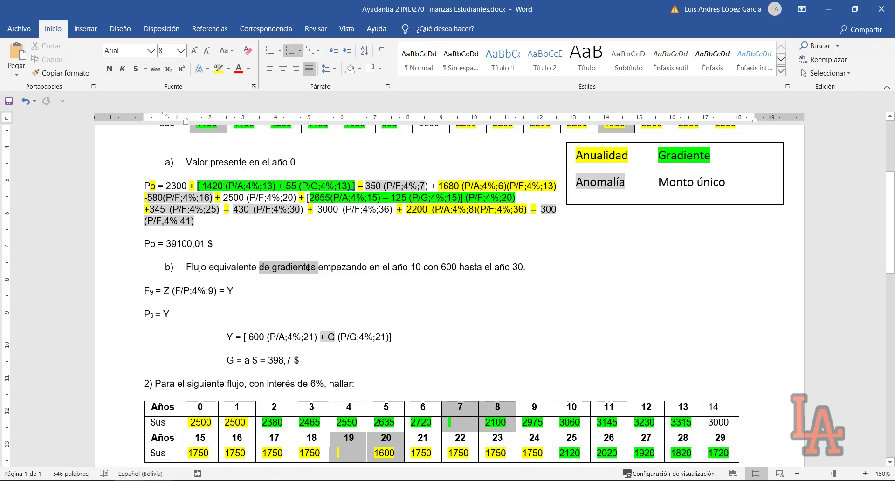
pyautogui.click(408, 267)
pyautogui.moveTo(393, 268); pyautogui.dragTo(458, 273)
pyautogui.click(437, 267)
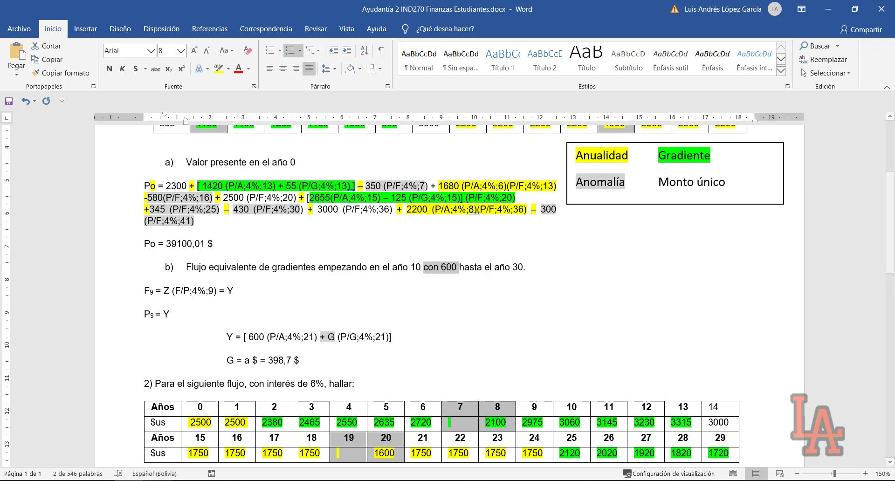
# - Switch to Excel and enter 600 as the Monto for year 10
pyautogui.hotkey('alt', 'Tab')
pyautogui.scroll(-2, 262, 330)
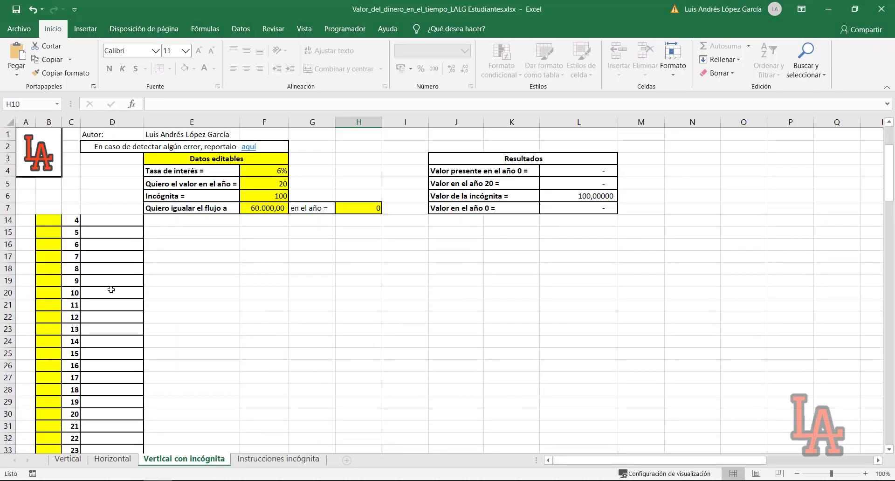
pyautogui.click(160, 298)
pyautogui.write('600')
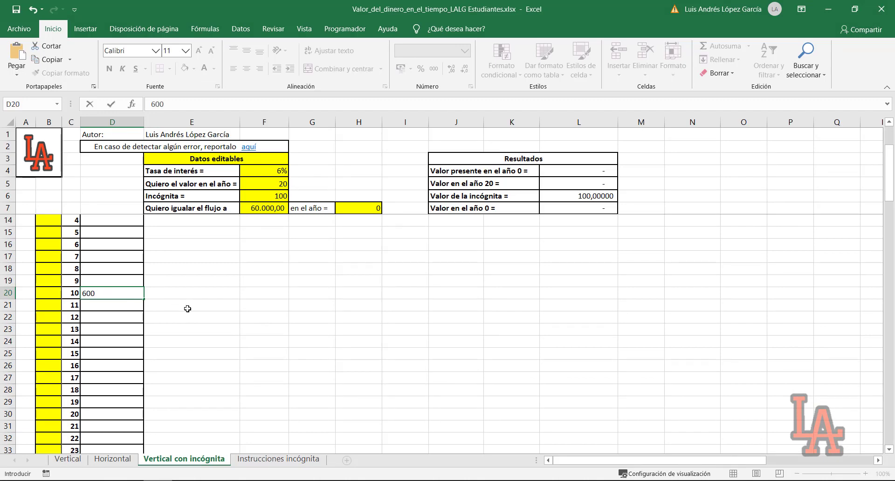
pyautogui.press('Return')
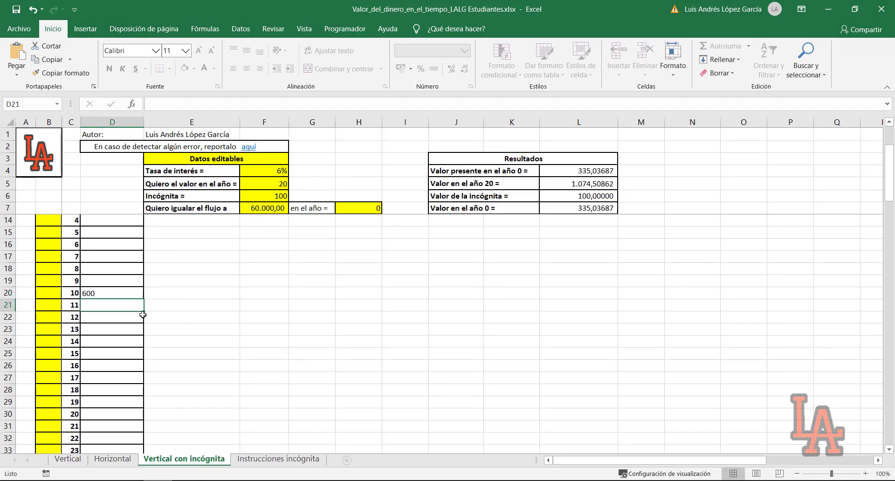
# - Switch to Word to check the word "gradientes" in part b)'s statement and return to the Excel sheet
pyautogui.hotkey('alt', 'Tab')
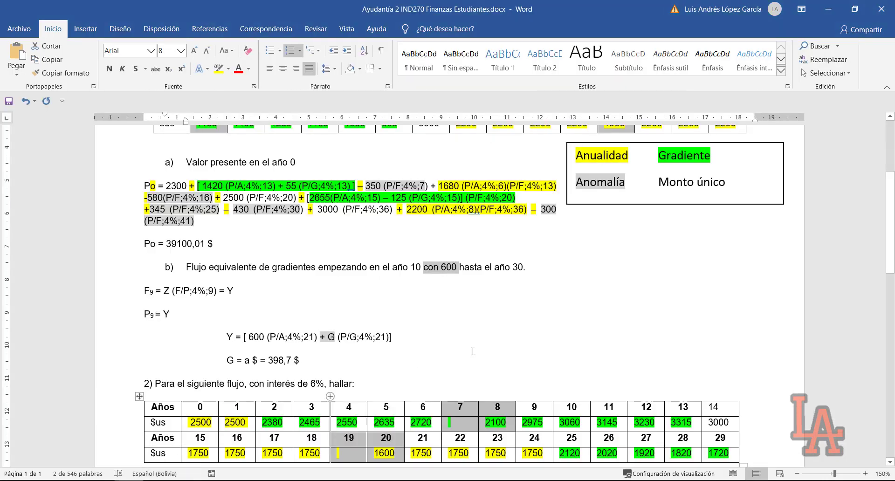
pyautogui.click(289, 267)
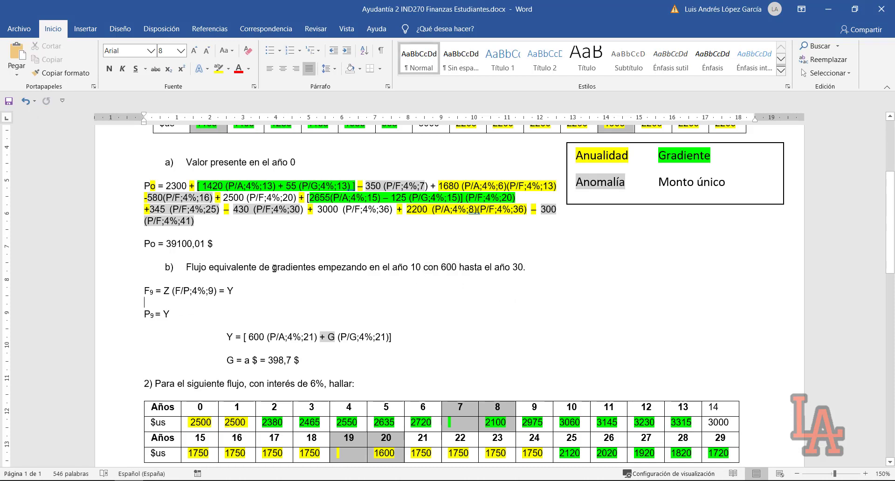
pyautogui.moveTo(274, 268); pyautogui.dragTo(313, 271)
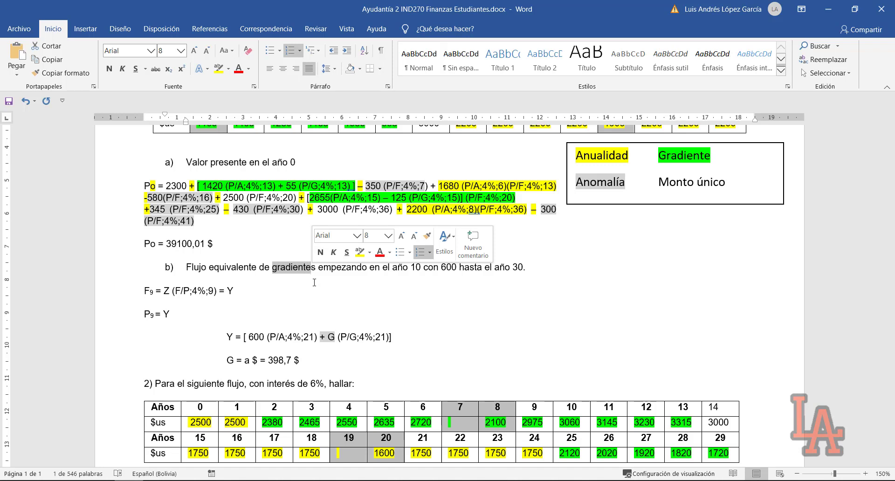
pyautogui.hotkey('alt', 'Tab')
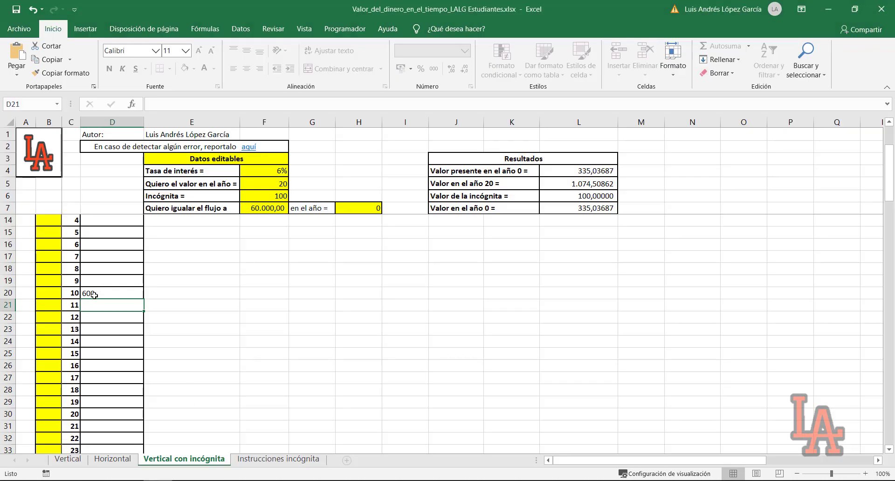
pyautogui.click(99, 315)
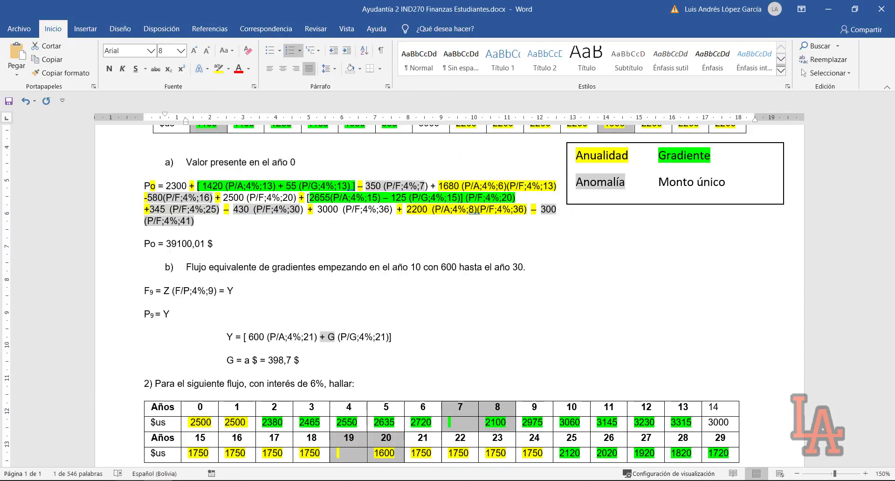
pyautogui.click(129, 480)
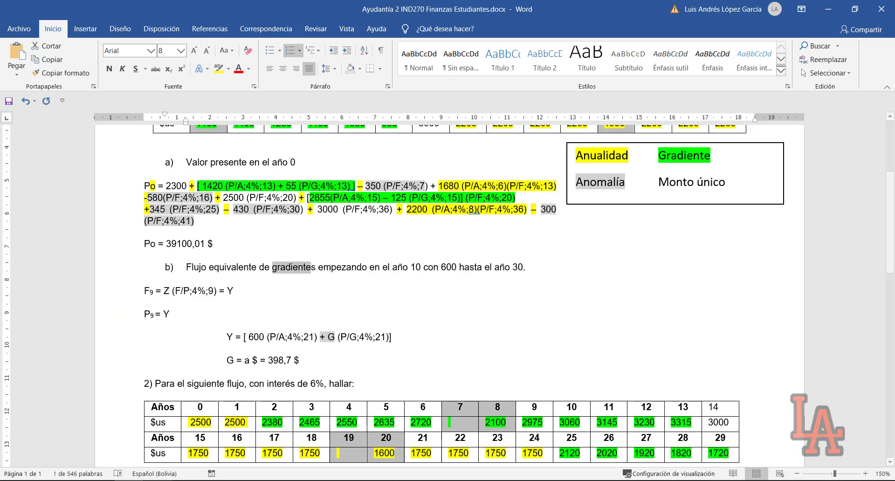
pyautogui.click(179, 480)
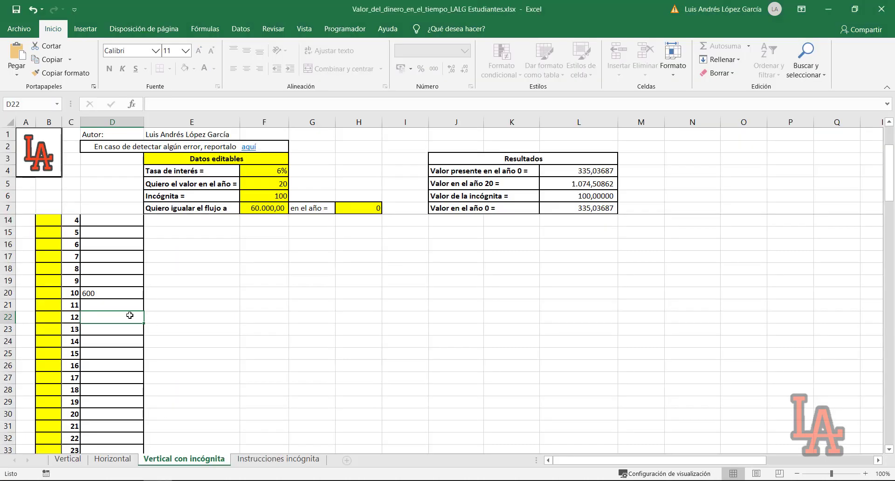
# - Enter the formula =$D$20+$F$6 as year 11's Monto, adding the unknown to the year 10 amount with absolute references
pyautogui.click(95, 304)
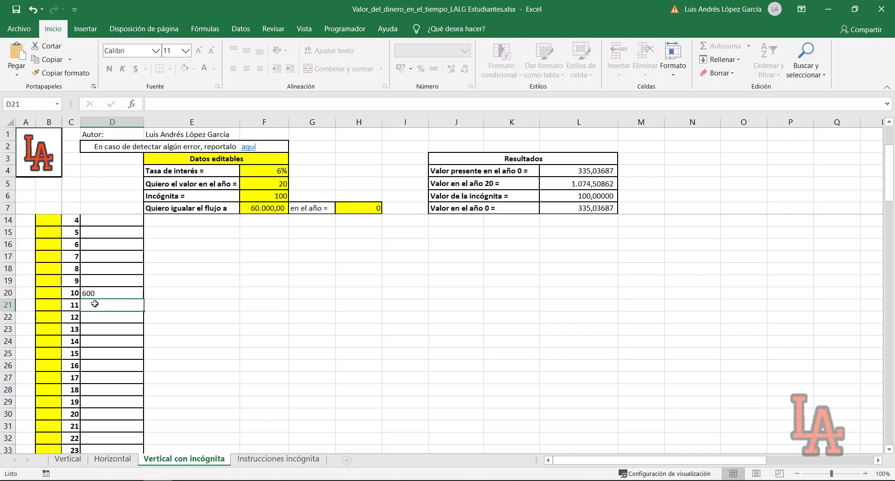
pyautogui.write('=')
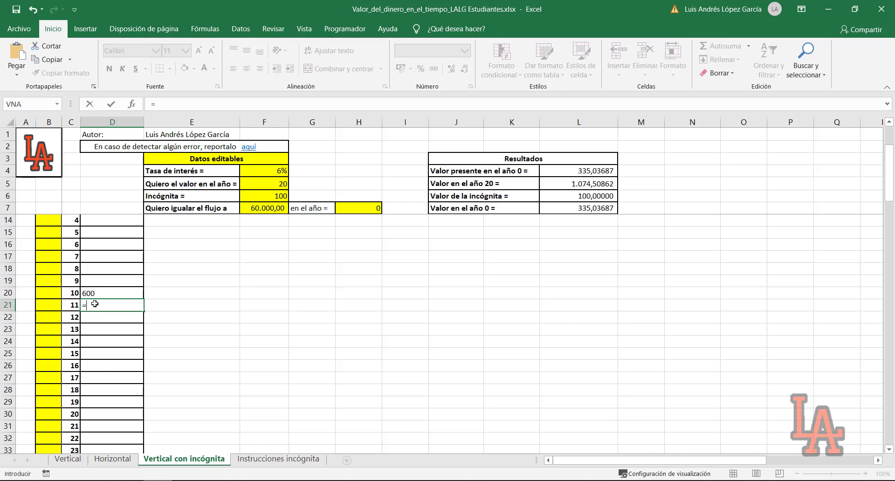
pyautogui.click(97, 293)
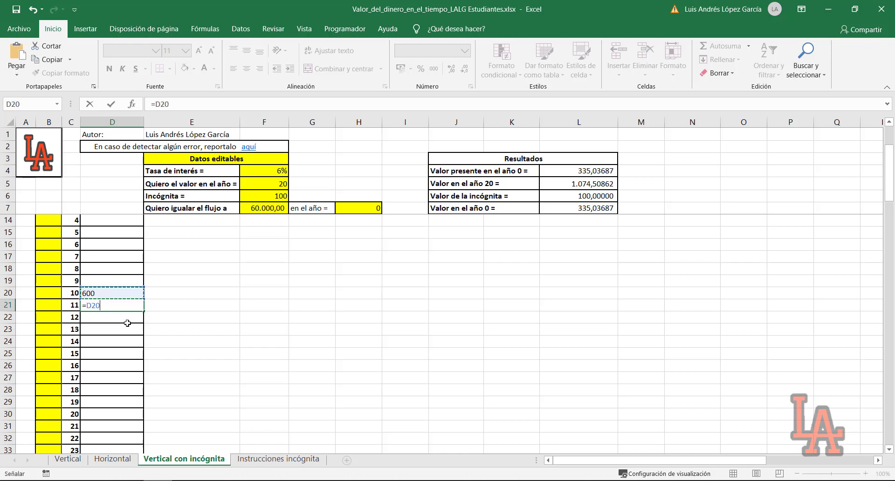
pyautogui.press('F4')
pyautogui.press('Escape')
pyautogui.scroll(-4, 107, 393)
pyautogui.scroll(4, 107, 343)
pyautogui.write('+')
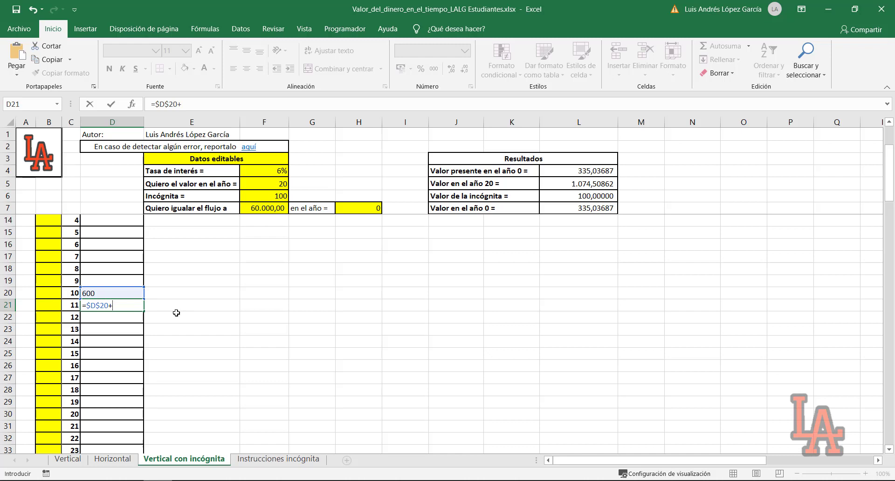
pyautogui.click(276, 194)
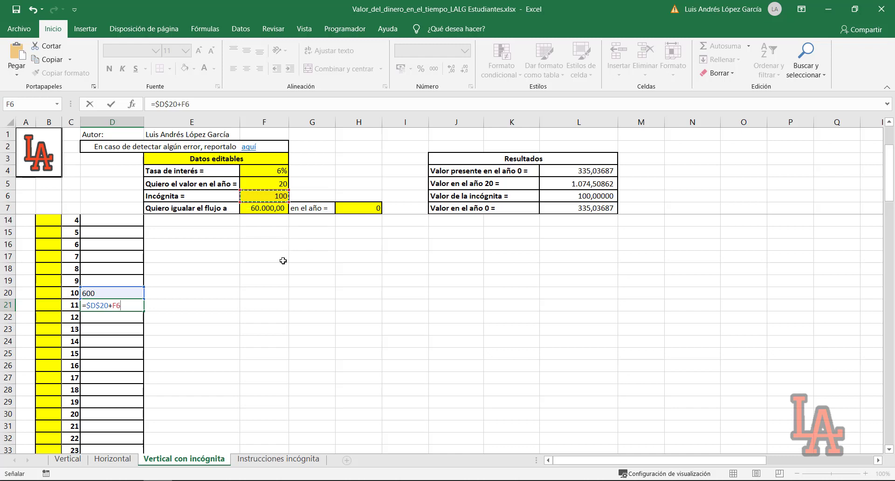
pyautogui.press('F4')
pyautogui.press('Return')
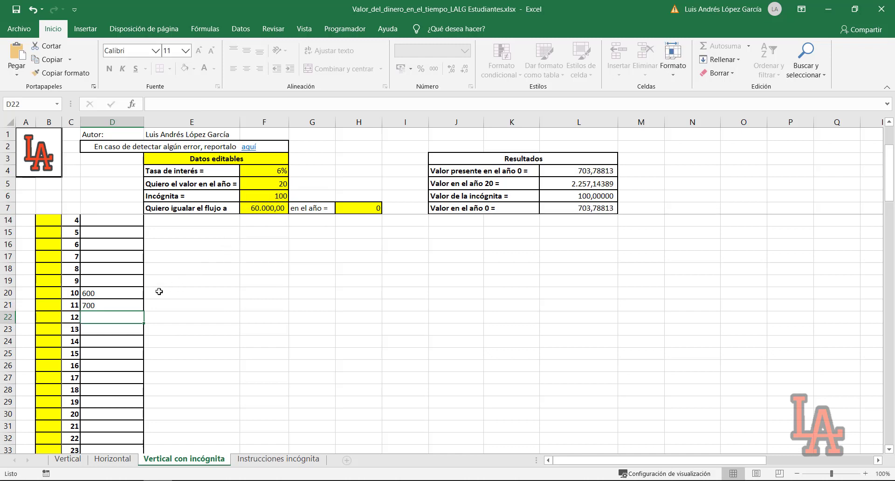
# - Review year 11's formula against the two cells it refers to, the year 10 amount and the Incógnita
pyautogui.click(113, 308)
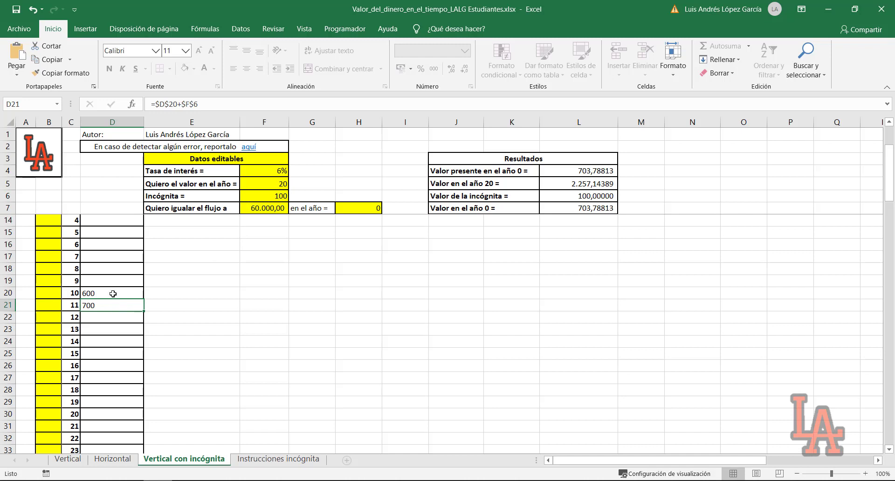
pyautogui.click(110, 293)
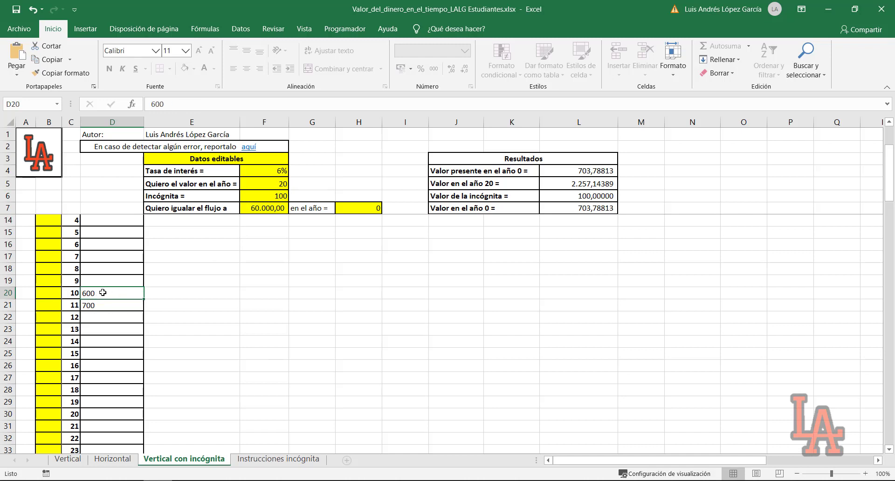
pyautogui.click(103, 305)
pyautogui.click(264, 195)
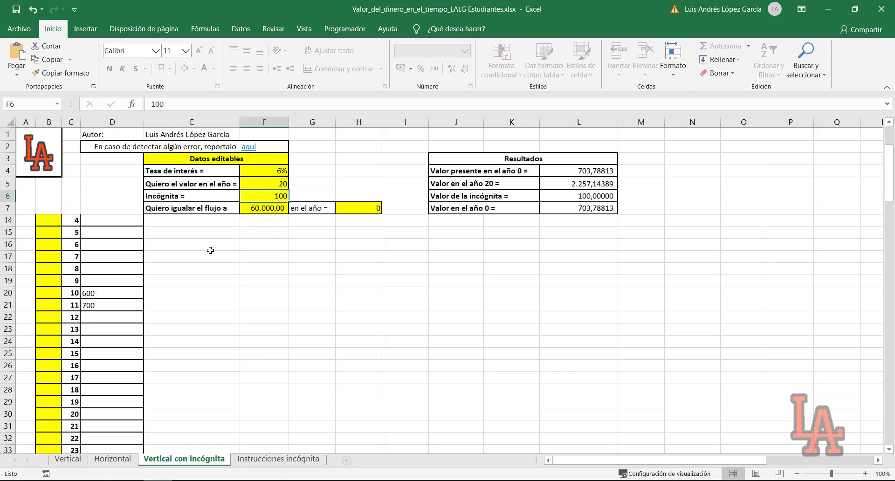
pyautogui.click(112, 303)
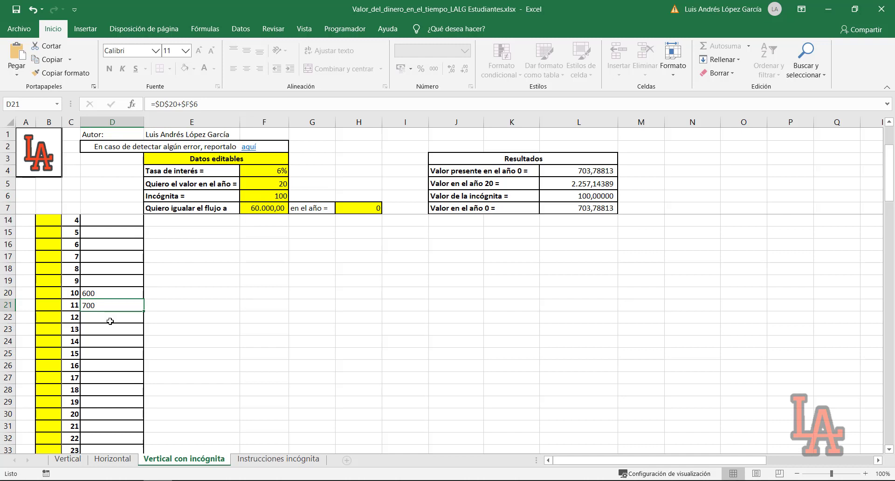
# - Enter the text 600+2G as the Monto for year 12 and 600+3G for year 13
pyautogui.click(110, 321)
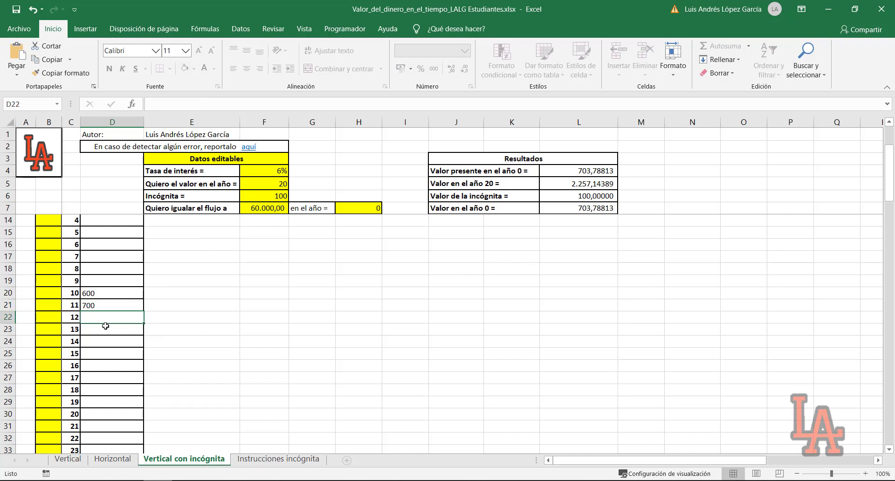
pyautogui.write('600+2G')
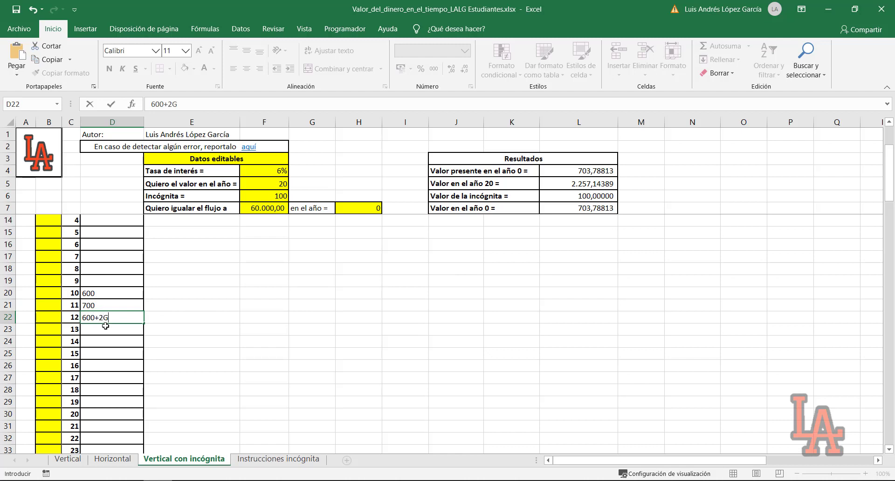
pyautogui.press('Return')
pyautogui.write('6')
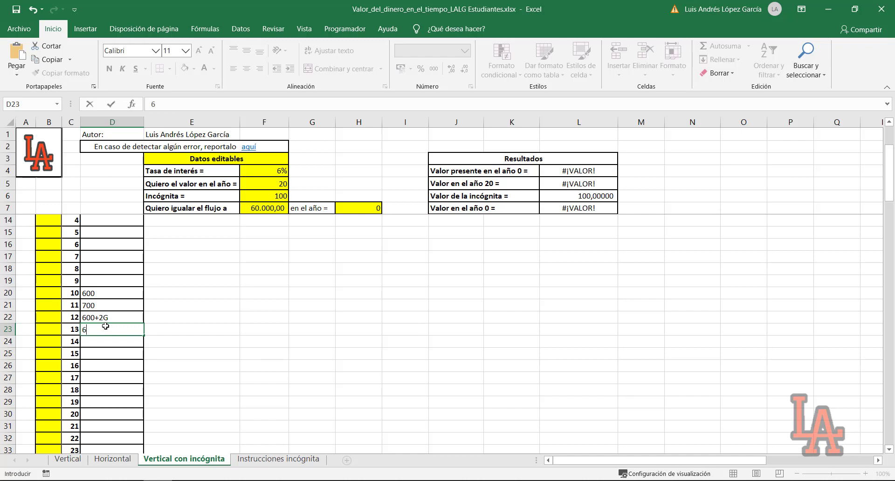
pyautogui.write('00+3G')
pyautogui.press('Return')
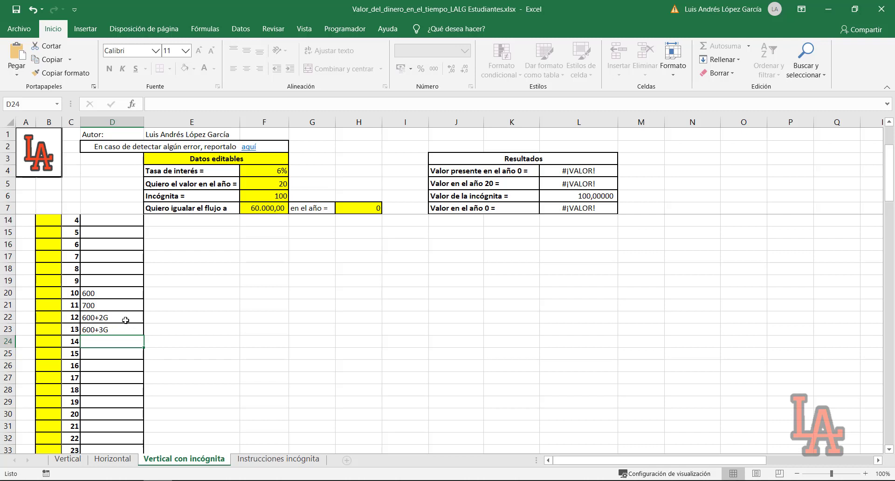
# - Examine the yellow cells in column B beside the gradient years, starting at year 11
pyautogui.moveTo(47, 306); pyautogui.dragTo(51, 367)
pyautogui.click(49, 306)
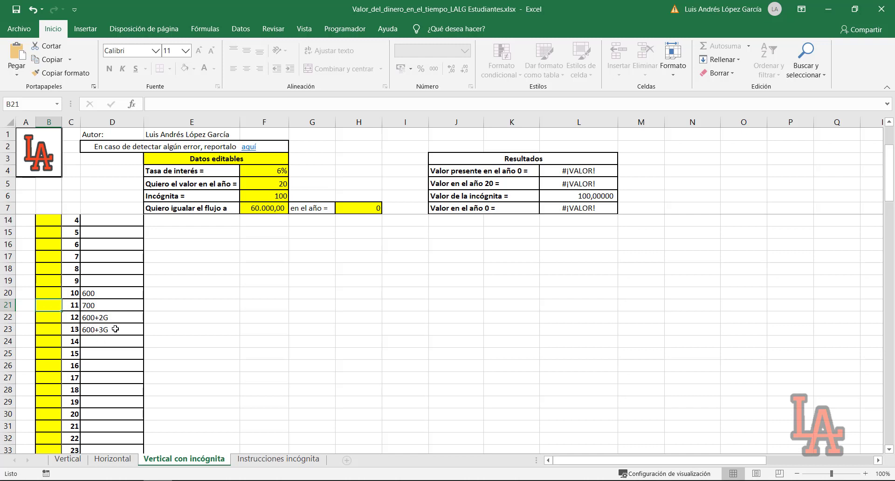
pyautogui.click(60, 318)
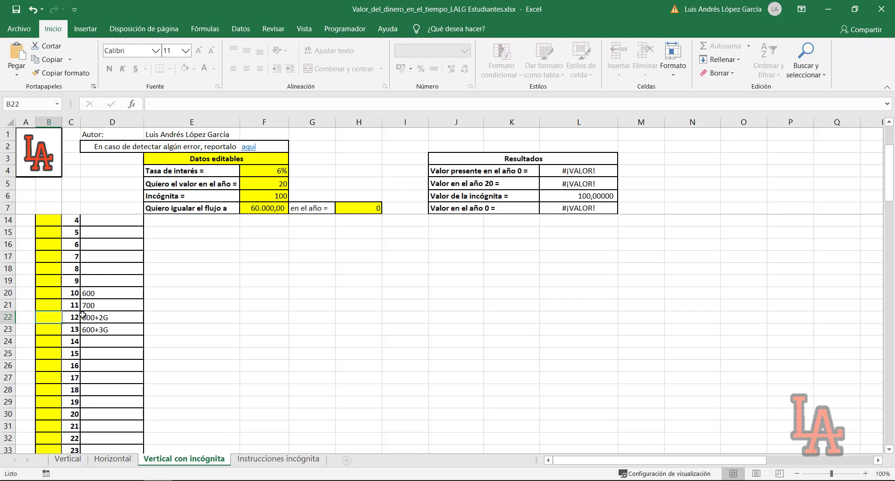
# - Enter the multipliers 2, 3 and 4 in the yellow column B cells beside years 12, 13 and 14
pyautogui.write('2')
pyautogui.press('Return')
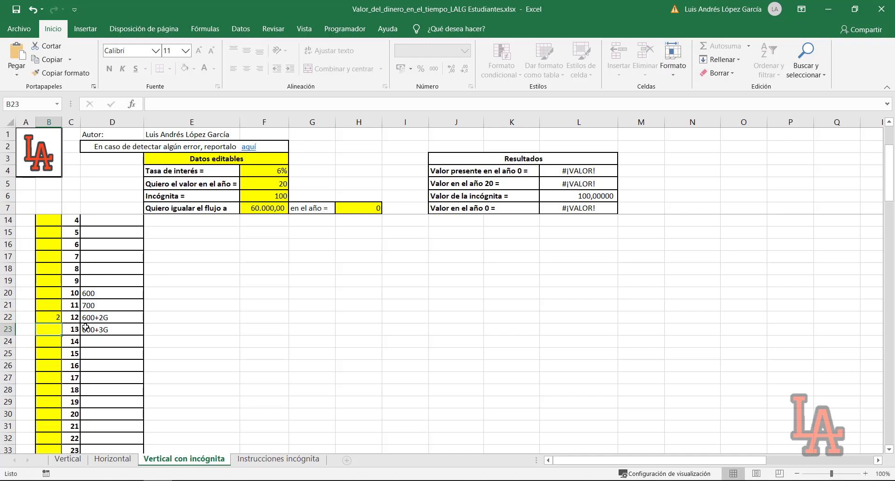
pyautogui.write('3')
pyautogui.press('Return')
pyautogui.write('4')
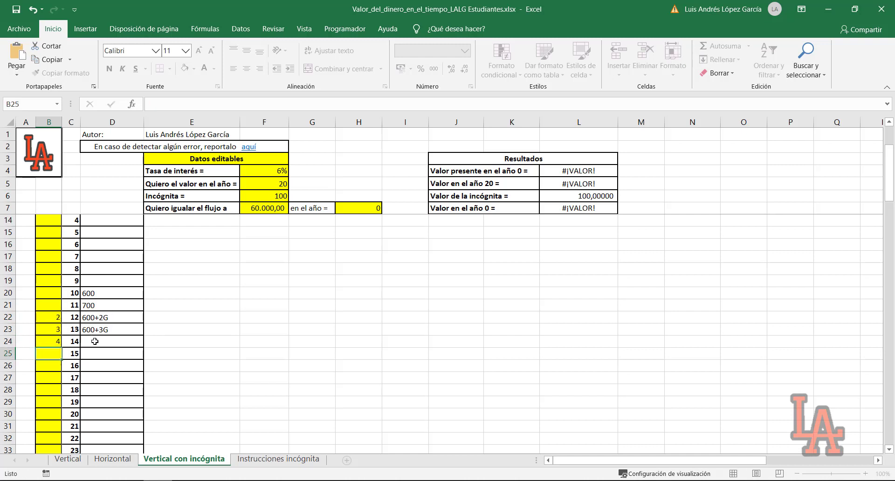
# - Extend the multiplier series in column B down to year 30
pyautogui.click(91, 341)
pyautogui.scroll(-2, 90, 341)
pyautogui.moveTo(50, 257); pyautogui.dragTo(60, 391)
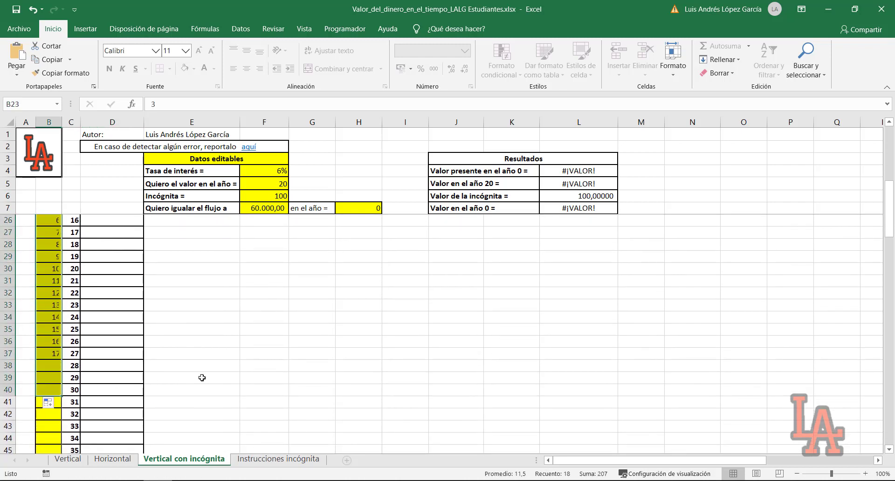
pyautogui.scroll(4, 204, 379)
# - Replace year 12's Monto text with the formula =$D$20+B22*$F$6, keeping the year 10 amount and the Incógnita absolute
pyautogui.click(97, 316)
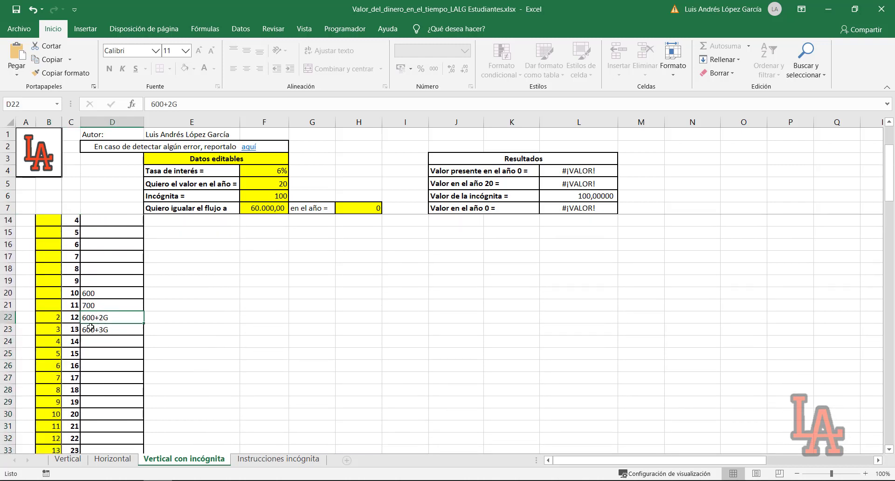
pyautogui.moveTo(179, 104); pyautogui.dragTo(140, 103)
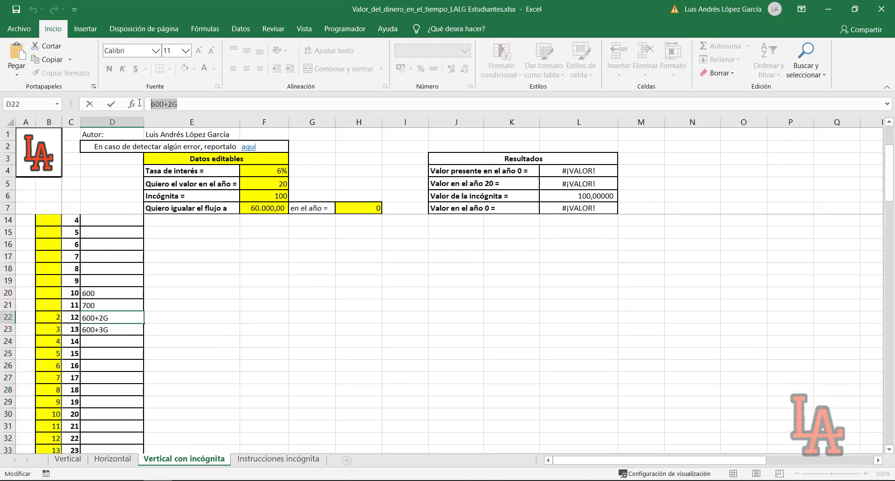
pyautogui.press('BackSpace')
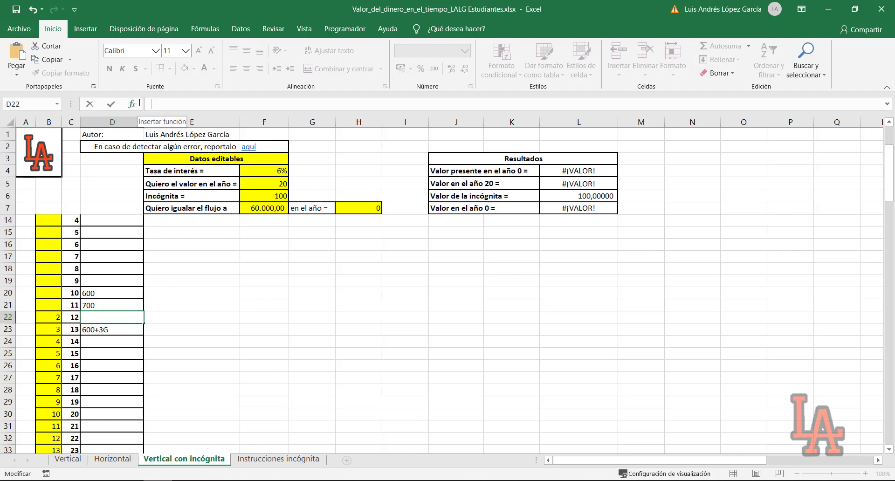
pyautogui.write('=')
pyautogui.click(105, 294)
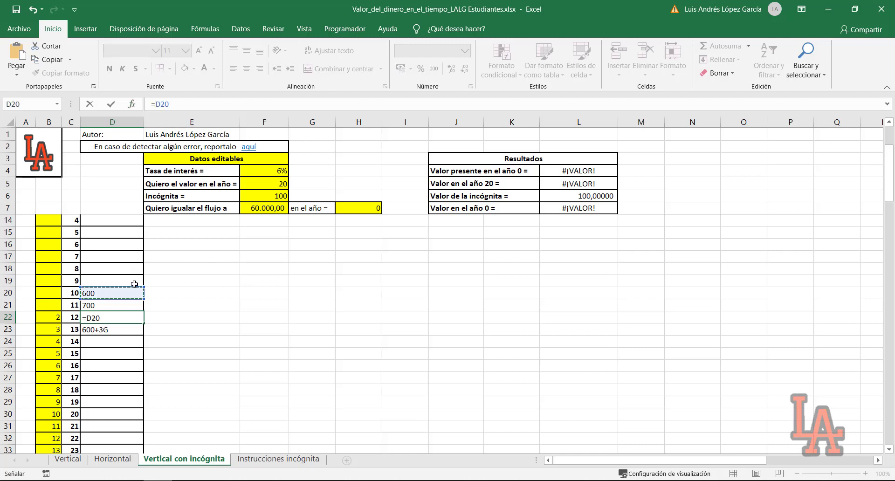
pyautogui.press('F4')
pyautogui.write('+')
pyautogui.click(55, 316)
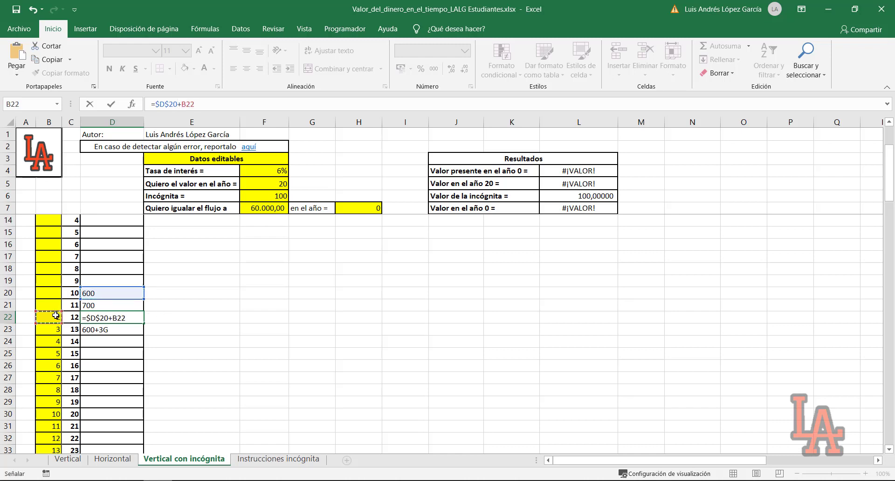
pyautogui.write('*')
pyautogui.click(270, 192)
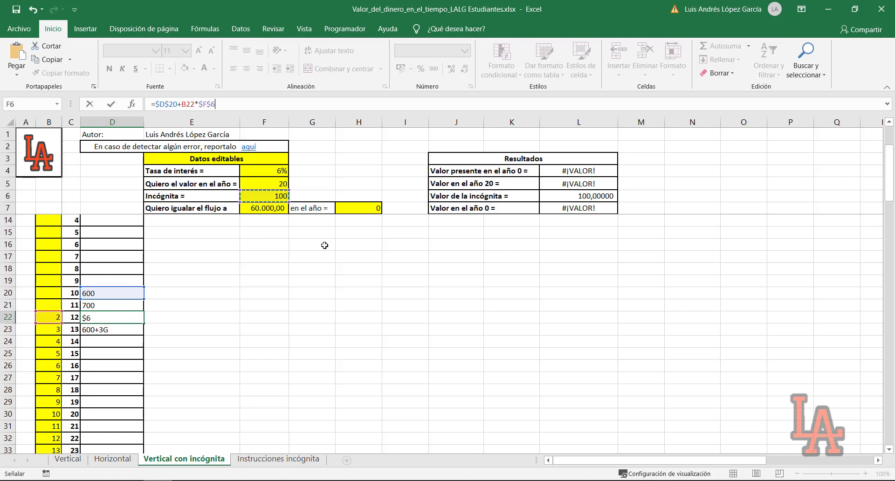
pyautogui.press('Return')
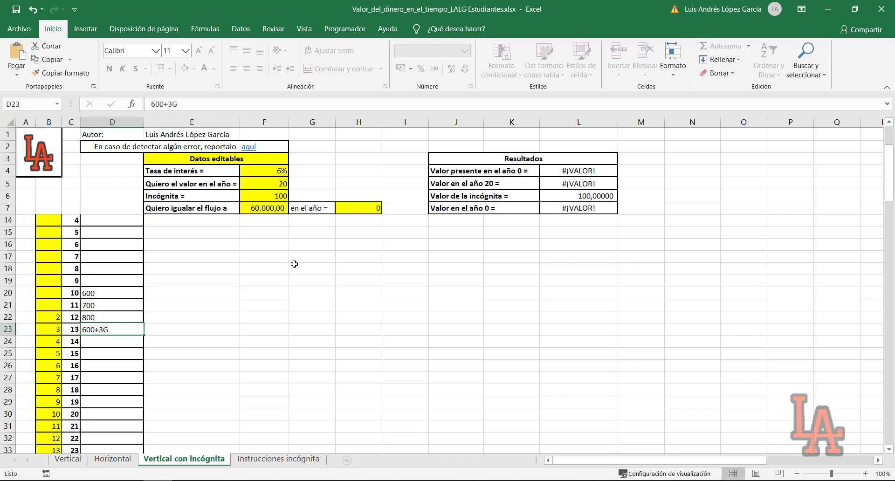
# - Fill year 12's Monto formula down through year 30, replacing the text in year 13
pyautogui.click(123, 312)
pyautogui.moveTo(144, 323); pyautogui.dragTo(150, 376)
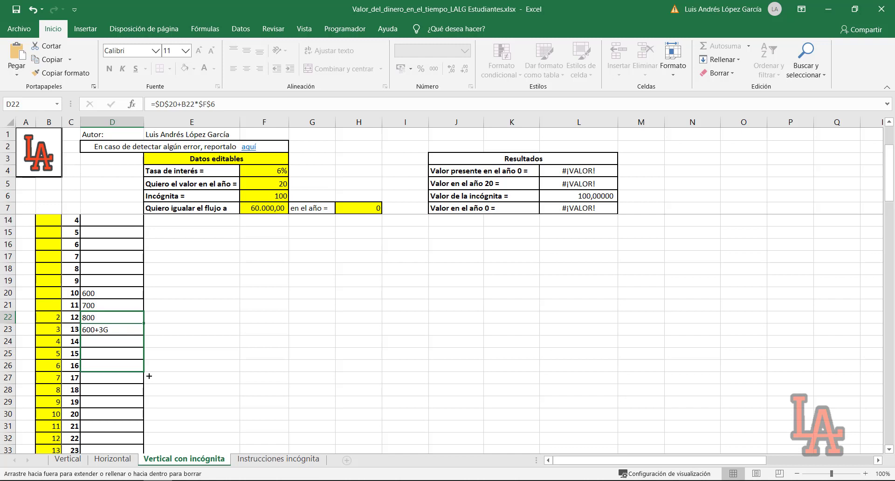
pyautogui.moveTo(150, 376); pyautogui.dragTo(136, 434)
pyautogui.click(124, 410)
# - Review the gradient's Monto values from year 10 through year 30
pyautogui.scroll(2, 124, 404)
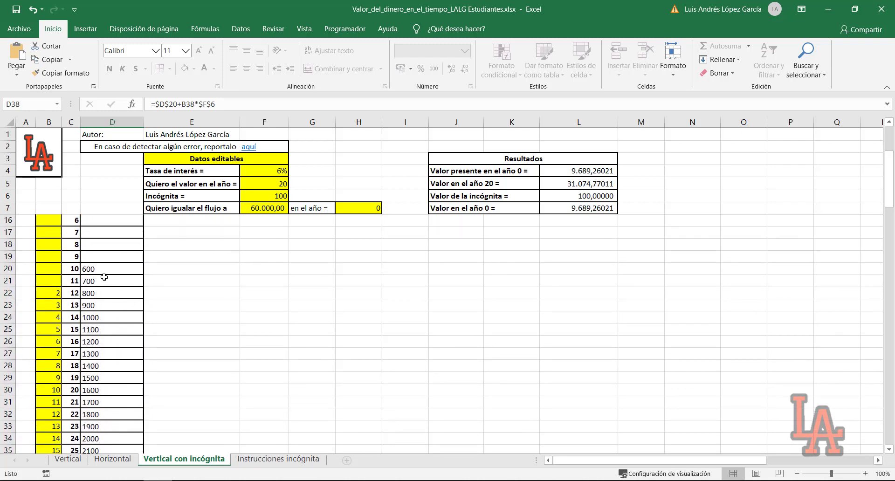
pyautogui.moveTo(100, 270); pyautogui.dragTo(93, 390)
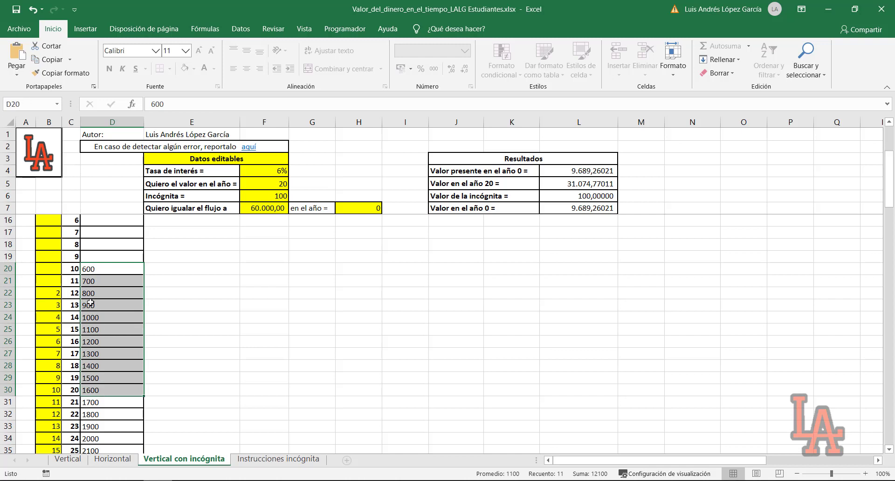
pyautogui.click(73, 267)
pyautogui.scroll(-4, 96, 313)
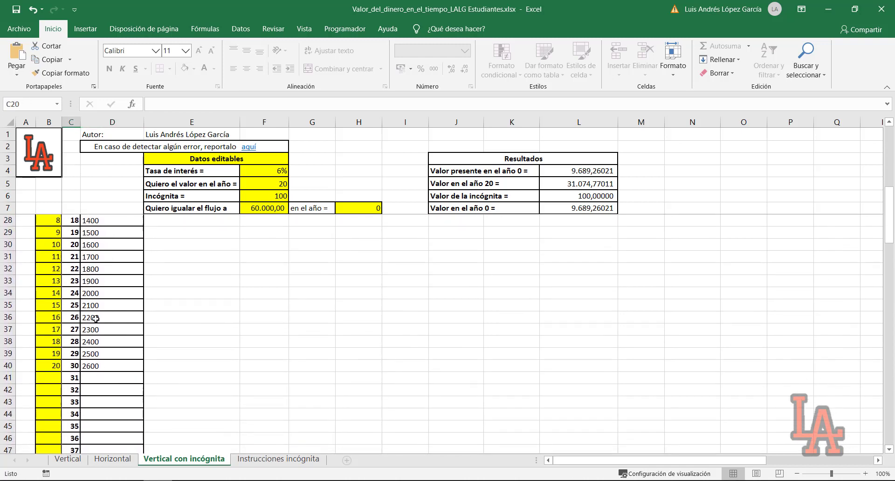
pyautogui.click(77, 366)
pyautogui.scroll(4, 283, 383)
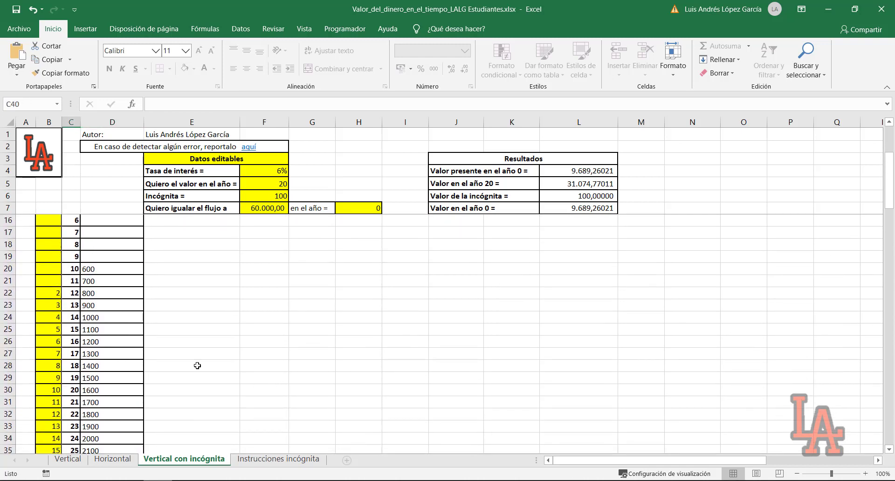
pyautogui.click(96, 271)
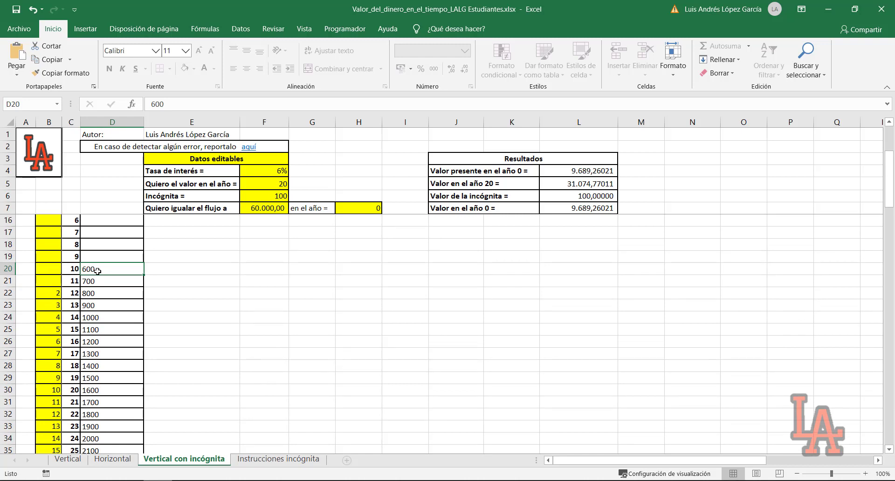
pyautogui.scroll(3, 245, 312)
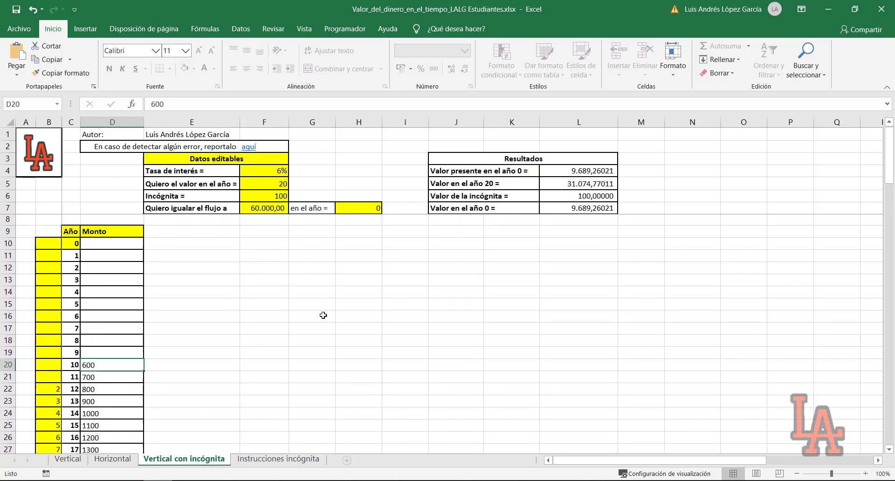
# - Check the first exercise's interest rate in the Word document and set the workbook's Tasa de interés to 4%
pyautogui.click(268, 171)
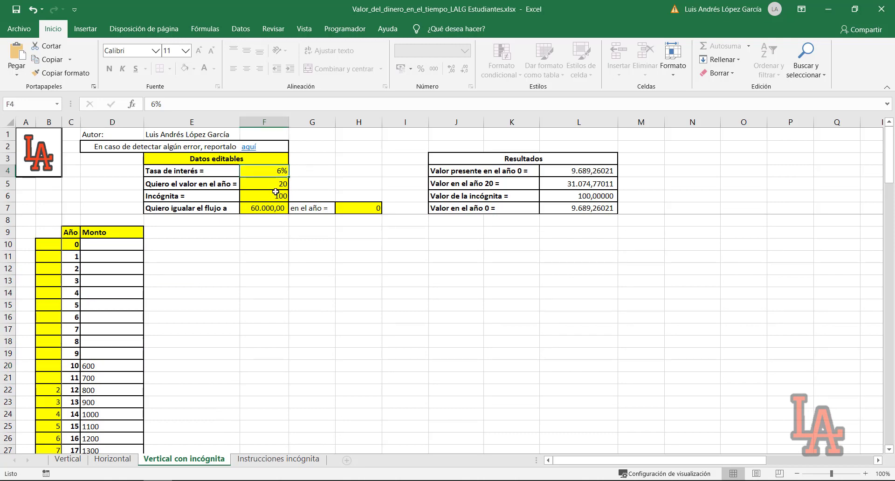
pyautogui.hotkey('alt', 'Tab')
pyautogui.scroll(5, 312, 201)
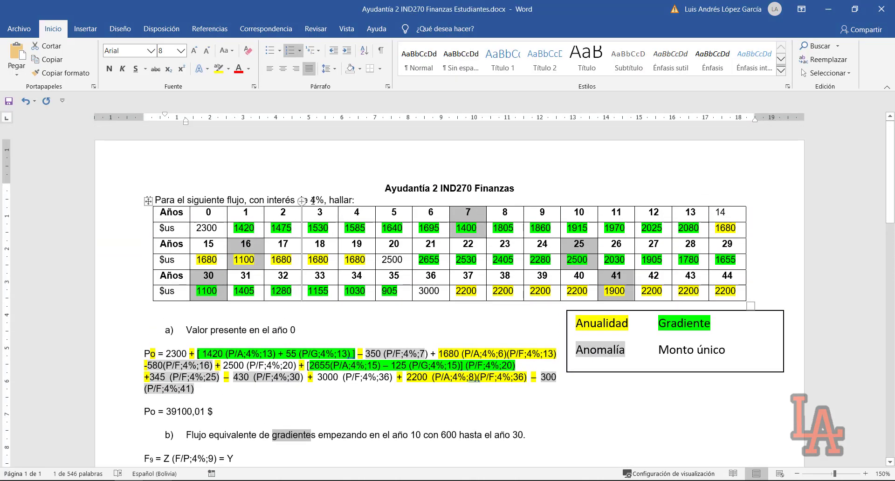
pyautogui.hotkey('alt', 'Tab')
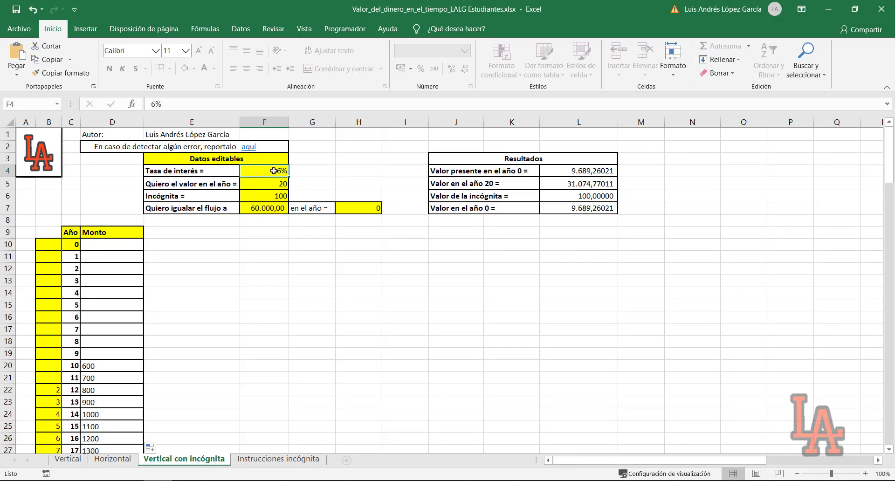
pyautogui.write('4')
pyautogui.press('Return')
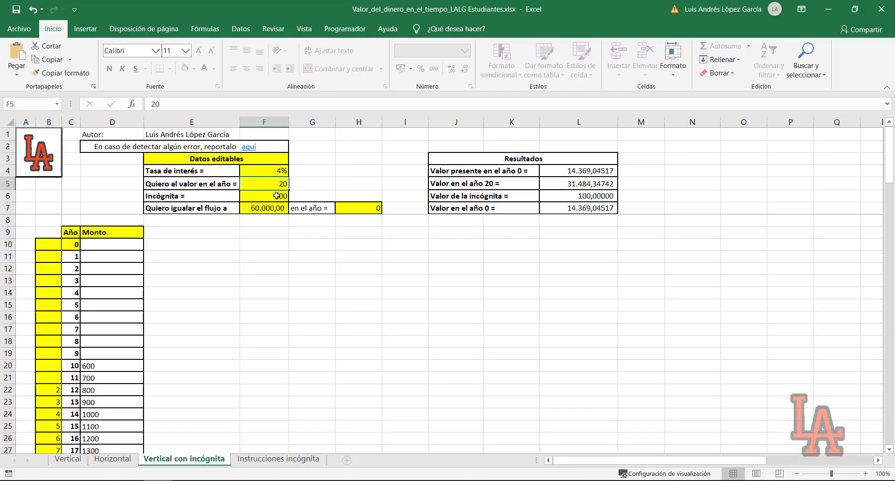
# - Compare the amount to be matched with the year 0 present value and the gradient amounts that produce it
pyautogui.click(279, 207)
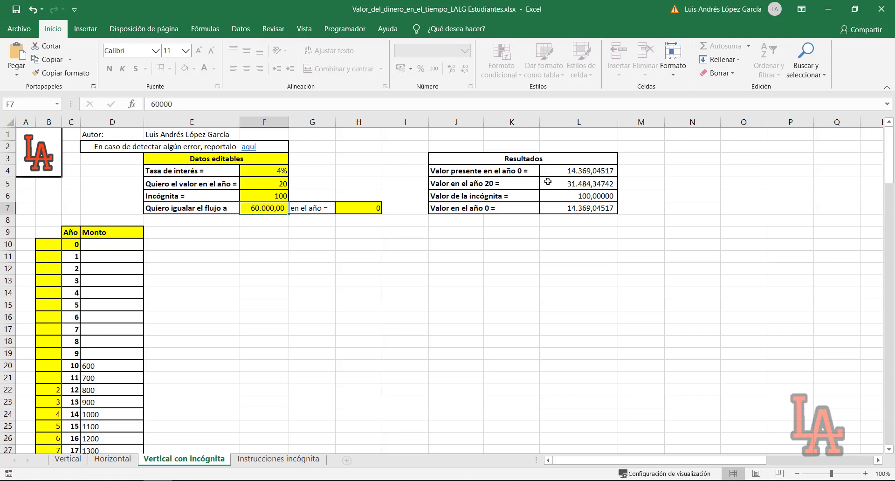
pyautogui.click(563, 174)
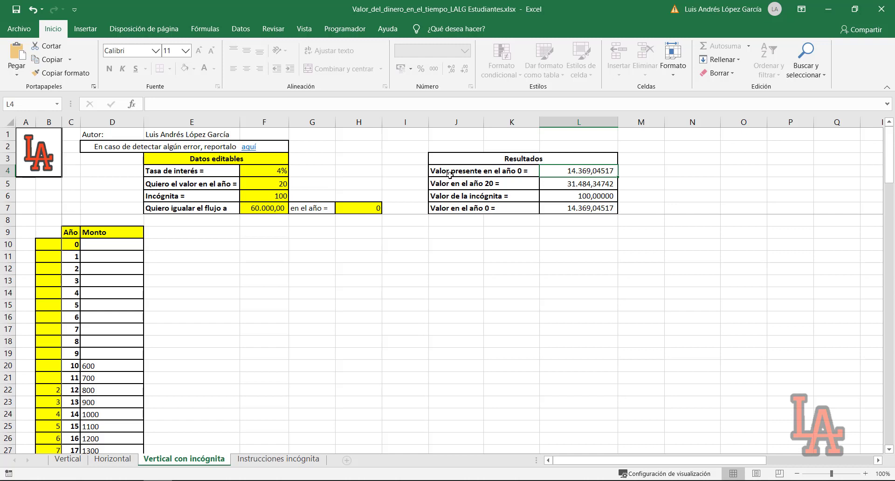
pyautogui.scroll(-2, 150, 336)
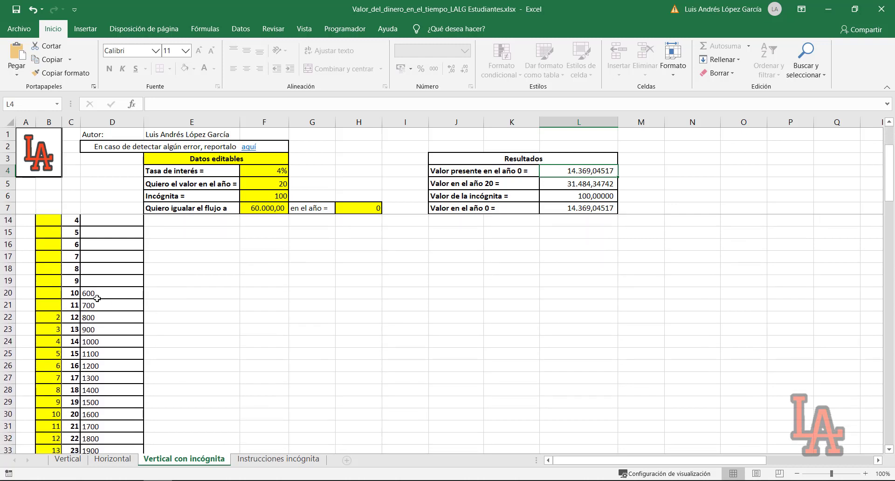
pyautogui.moveTo(97, 299); pyautogui.dragTo(100, 378)
pyautogui.click(579, 177)
# - Switch to the Word document and examine exercise 1's cash flow table, part a)'s present value Po and part b)'s statement
pyautogui.click(129, 480)
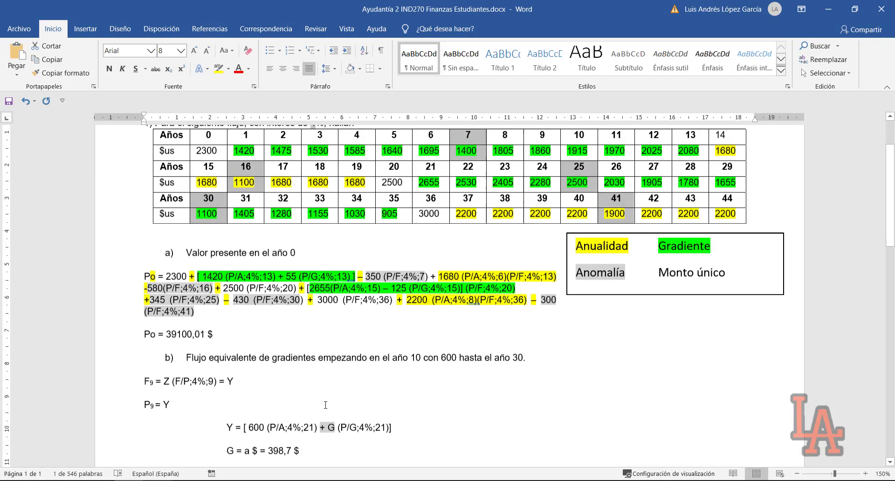
pyautogui.scroll(-2, 325, 405)
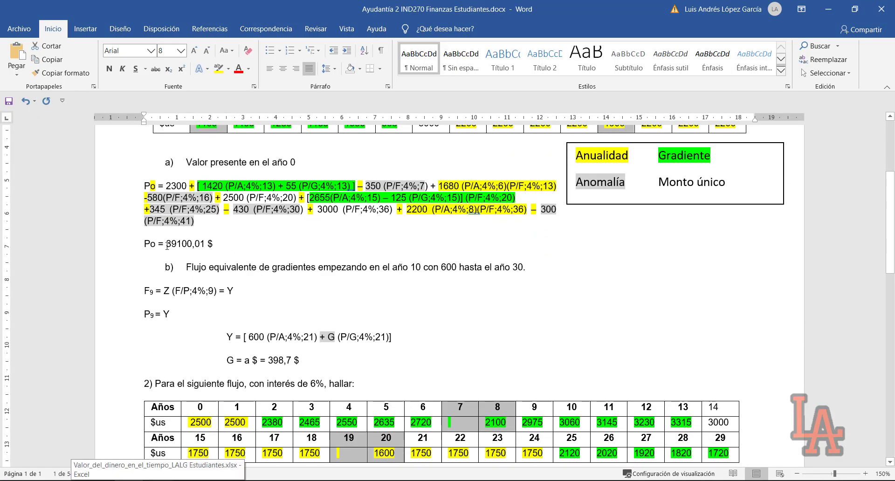
pyautogui.doubleClick(229, 267)
pyautogui.scroll(4, 233, 280)
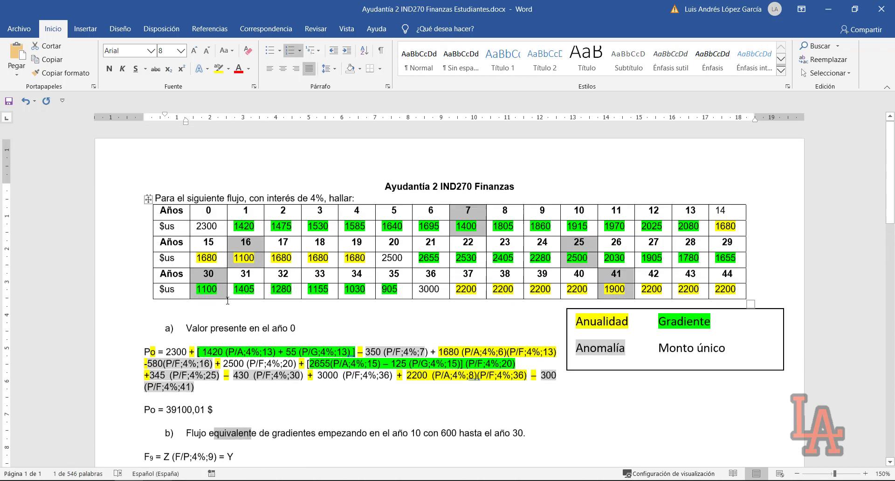
pyautogui.moveTo(203, 233); pyautogui.dragTo(737, 294)
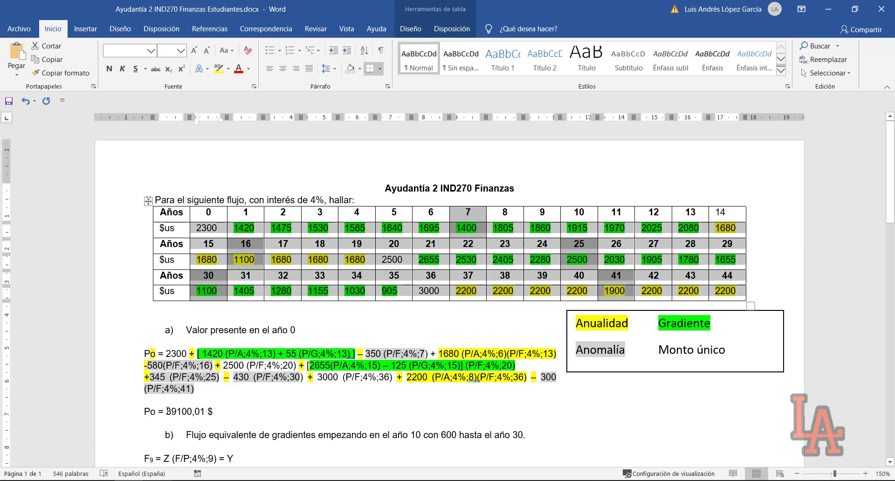
pyautogui.click(194, 411)
pyautogui.doubleClick(194, 411)
pyautogui.scroll(-2, 194, 412)
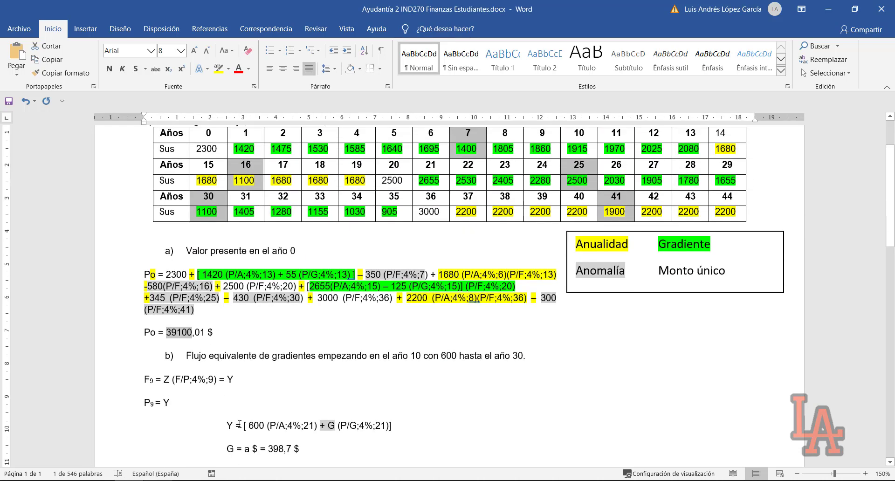
# - Return to the Excel workbook and review the Incógnita, the Quiero igualar el flujo a field and the gradient amounts
pyautogui.hotkey('alt', 'Tab')
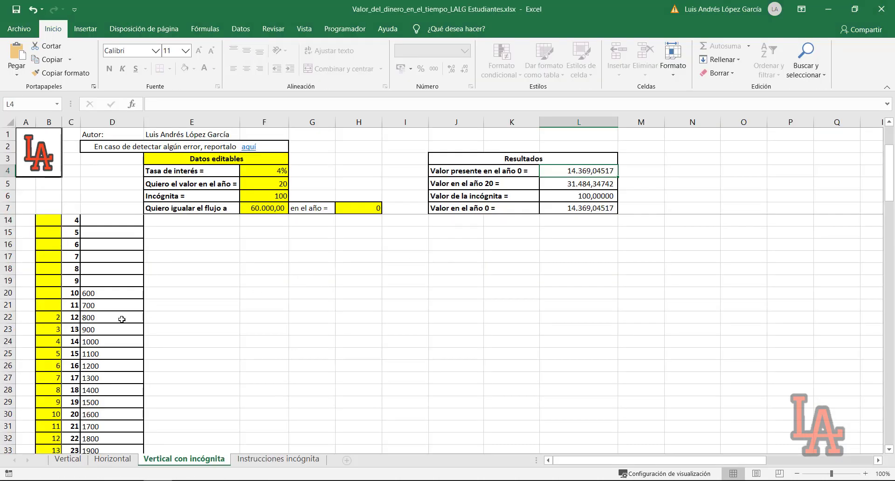
pyautogui.click(261, 196)
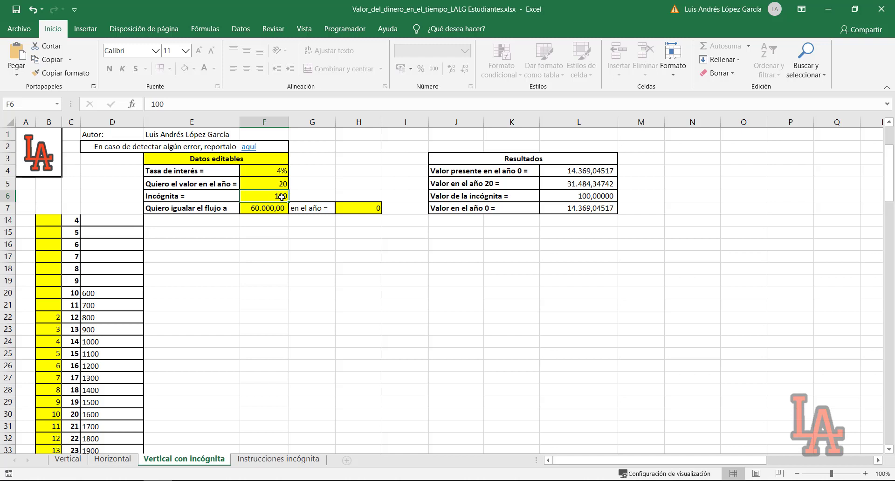
pyautogui.click(205, 209)
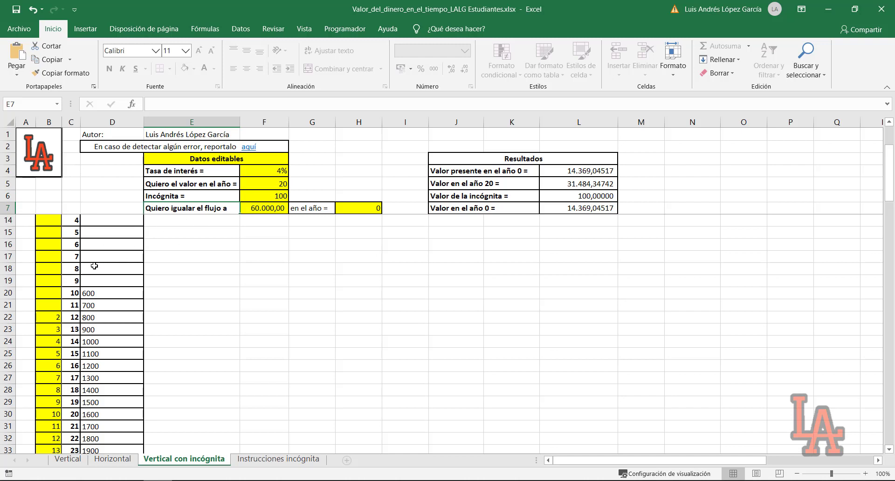
pyautogui.moveTo(95, 266); pyautogui.dragTo(112, 390)
# - Set the Quiero igualar el flujo a amount to 39100,01009, taking the decimals from the year 0 present value on the Horizontal sheet
pyautogui.click(265, 208)
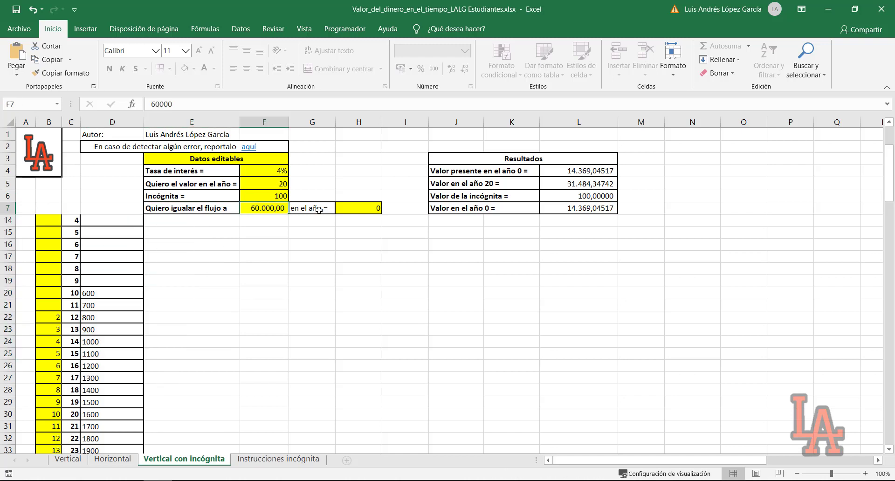
pyautogui.write('39100')
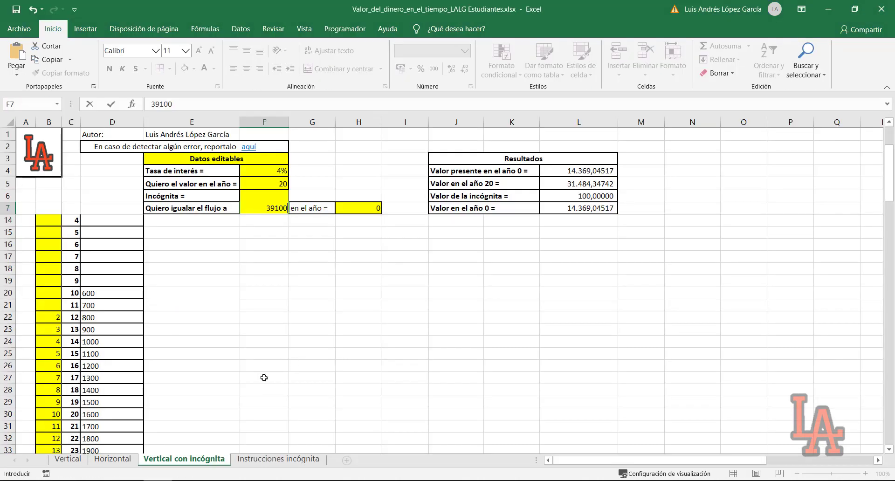
pyautogui.click(112, 459)
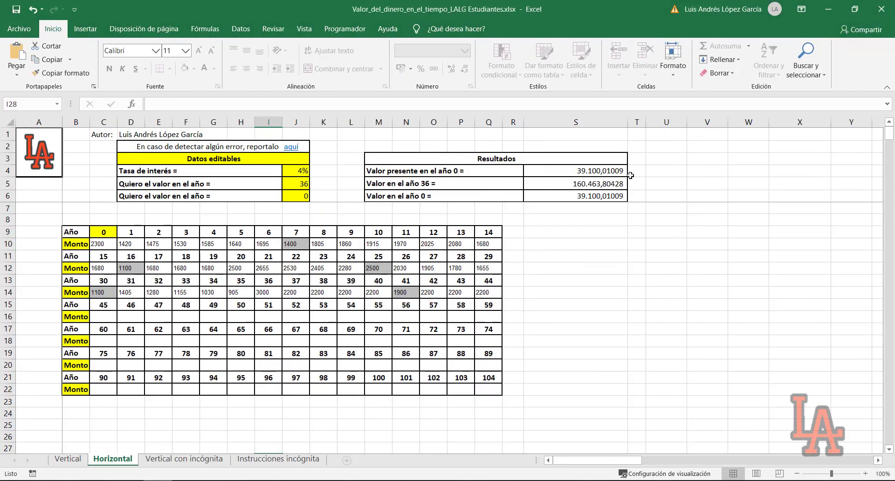
pyautogui.click(168, 464)
pyautogui.click(197, 106)
pyautogui.press('BackSpace')
pyautogui.press('BackSpace')
pyautogui.press('BackSpace')
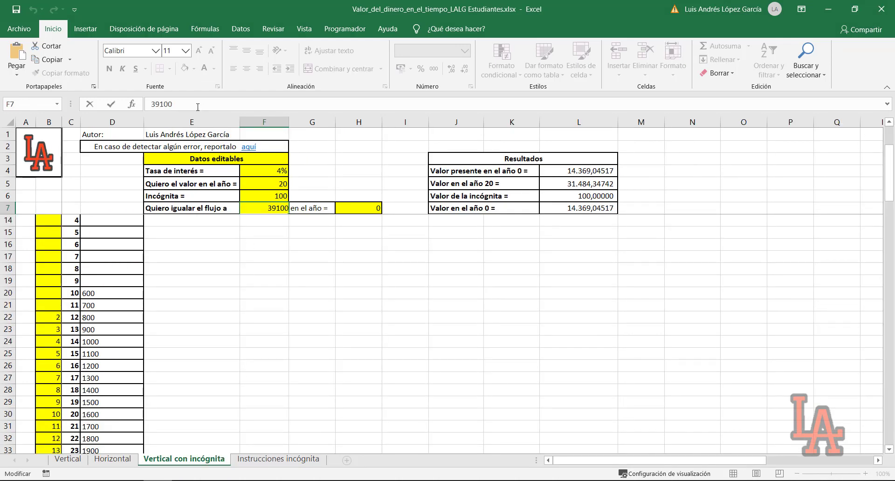
pyautogui.write(',01009')
pyautogui.press('Return')
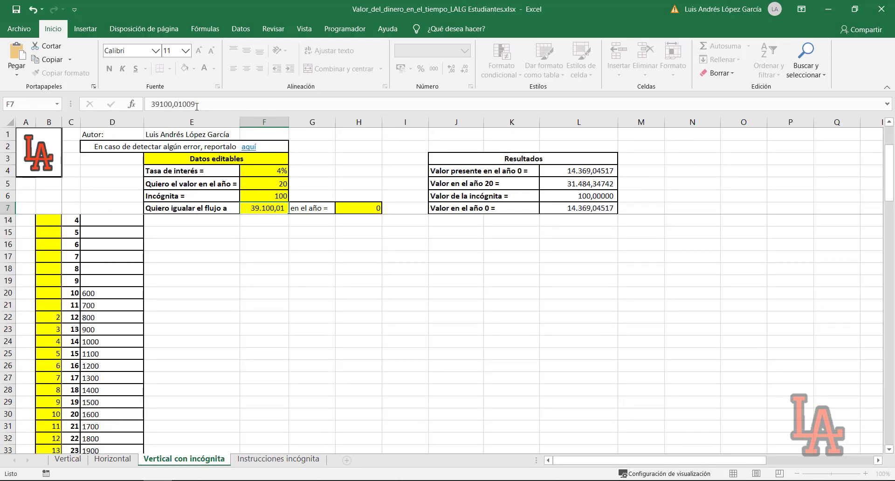
pyautogui.click(256, 210)
pyautogui.scroll(-1, 322, 224)
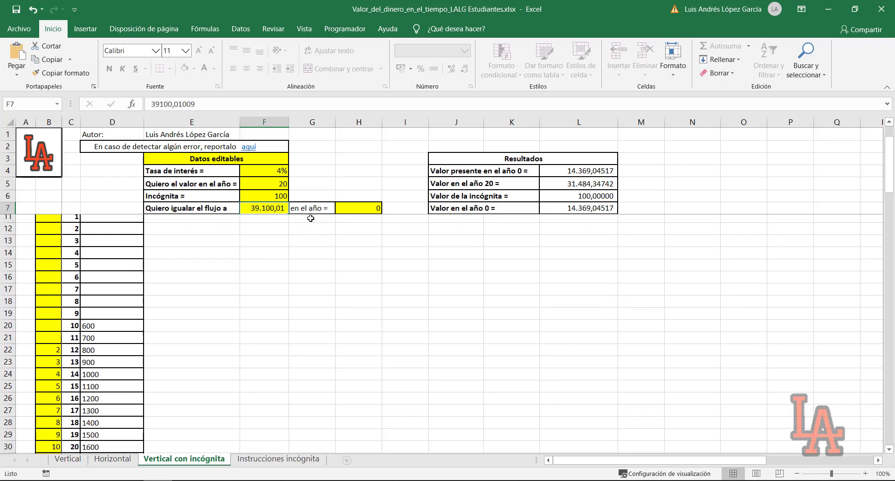
pyautogui.scroll(-1, 311, 218)
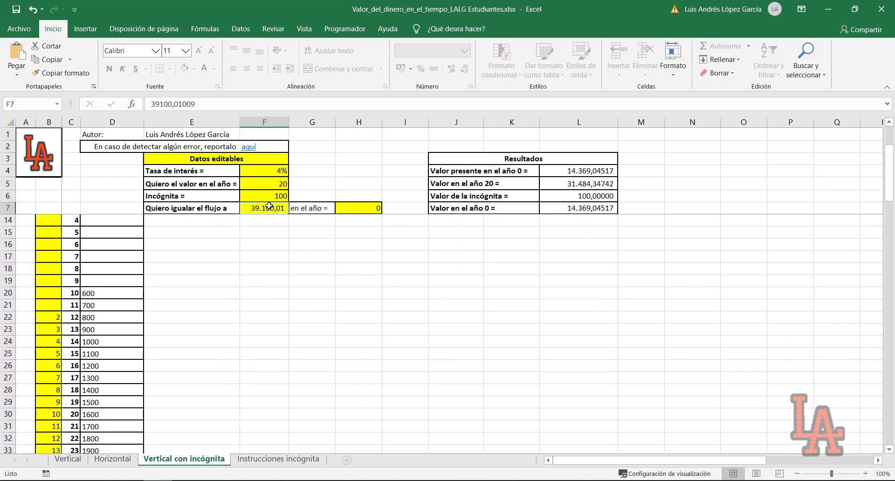
# - Try 2 as the year for equating the cash flow in H7, and restore it to 0
pyautogui.click(357, 207)
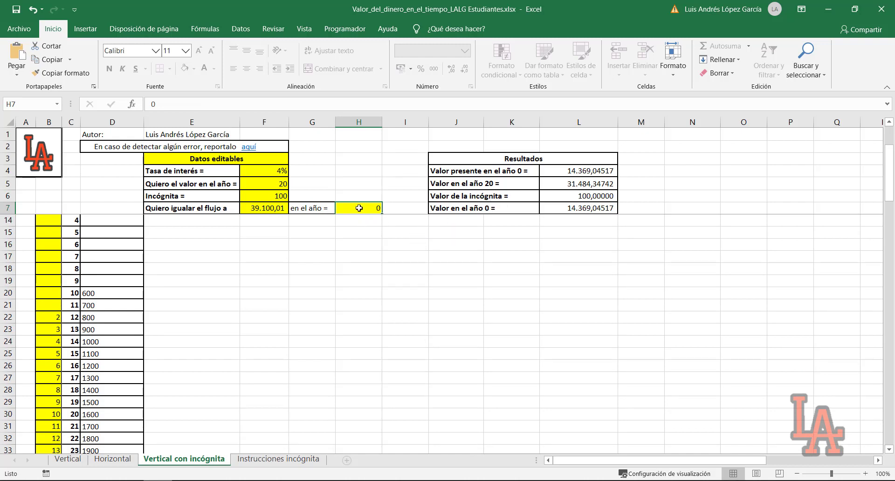
pyautogui.write('2')
pyautogui.press('Return')
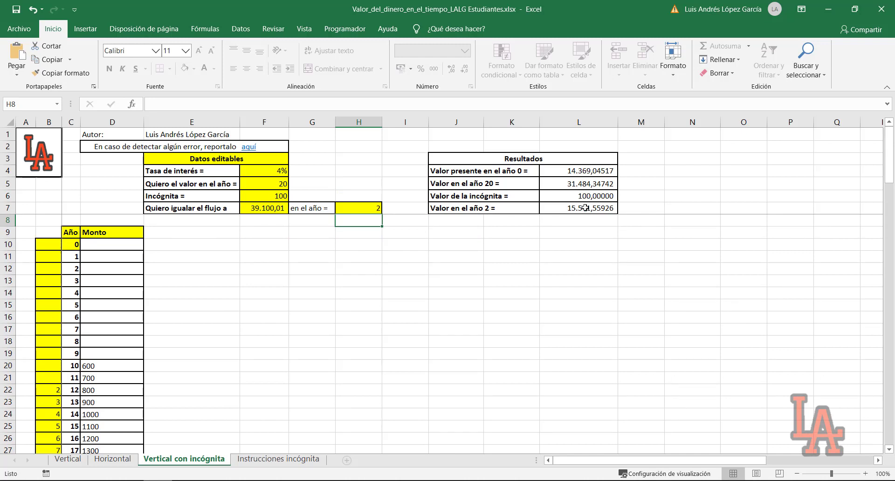
pyautogui.click(360, 207)
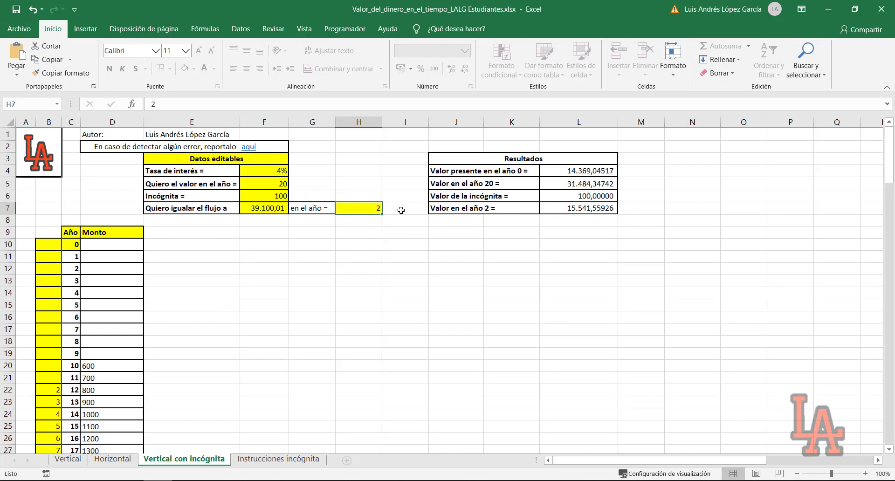
pyautogui.write('0')
pyautogui.press('Return')
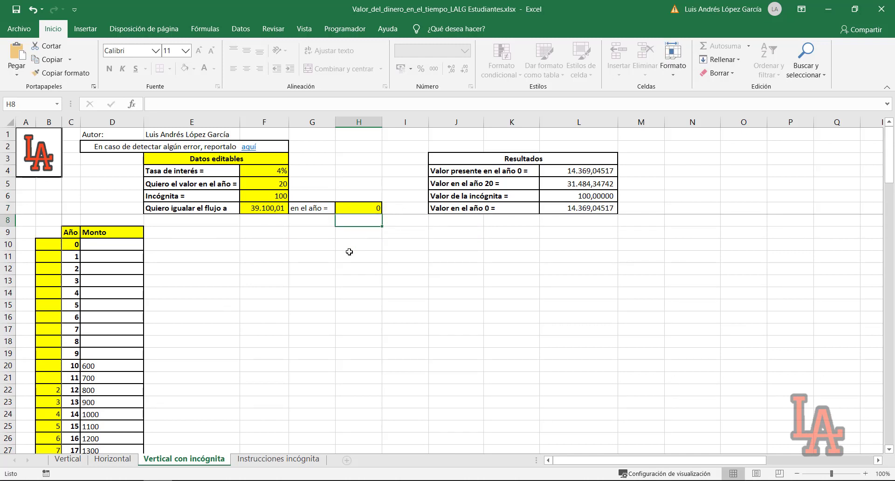
# - Start a Goal Seek (Buscar objetivo) with result cell L7, the flow's value in year 0, as the cell to define
pyautogui.click(447, 270)
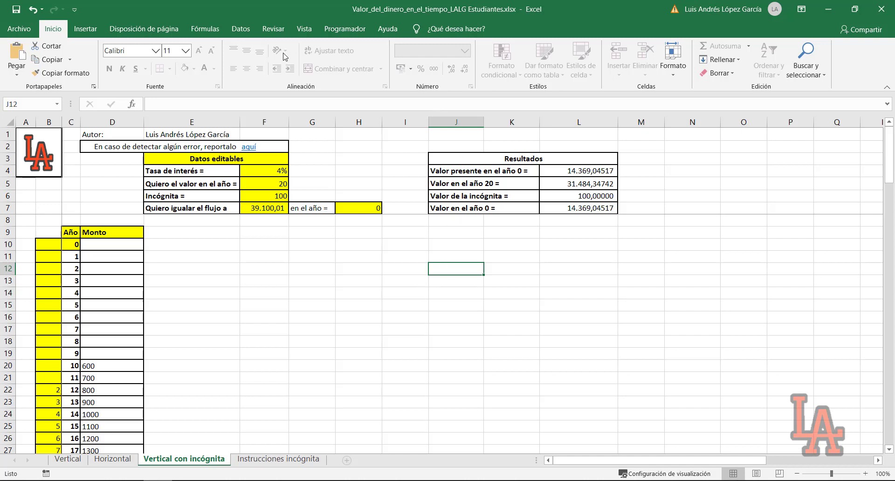
pyautogui.click(250, 30)
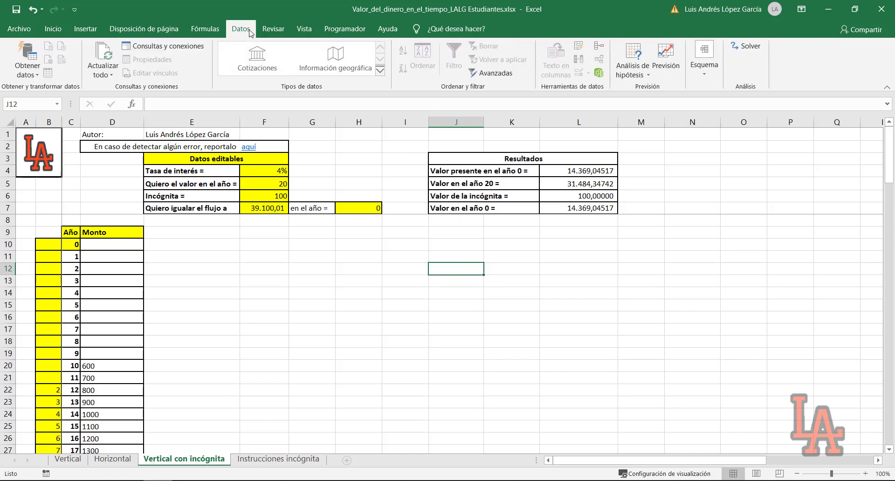
pyautogui.click(633, 70)
pyautogui.click(640, 99)
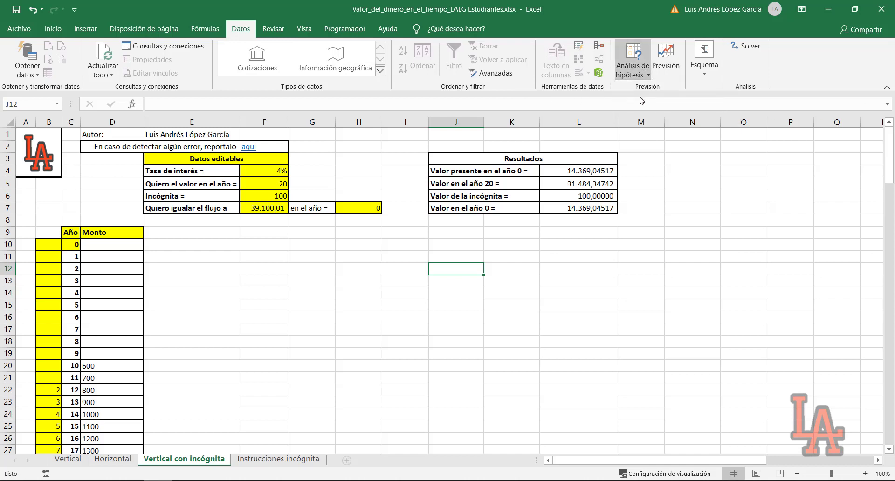
pyautogui.moveTo(660, 273); pyautogui.dragTo(622, 243)
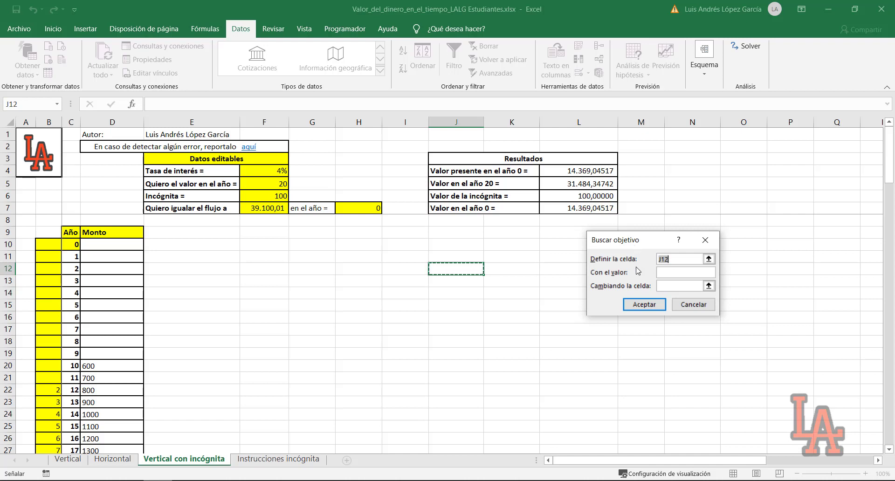
pyautogui.moveTo(644, 248); pyautogui.dragTo(637, 249)
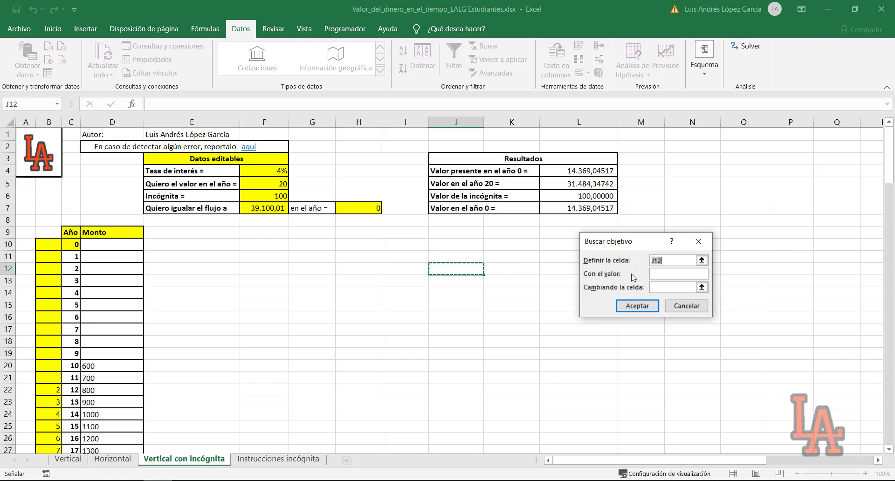
pyautogui.click(594, 211)
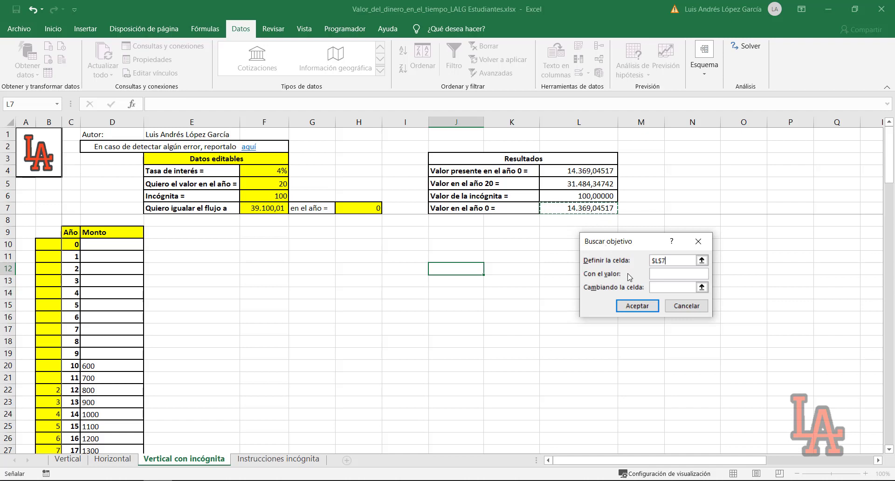
# - Set the Goal Seek target value to 39100,01009 with the unknown in F6 as the changing cell, run it and accept the solution
pyautogui.click(659, 276)
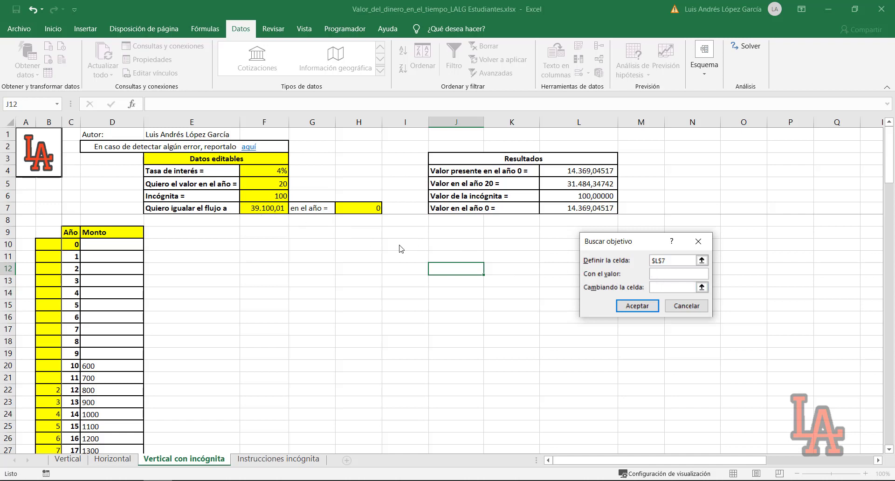
pyautogui.write('39100,01009')
pyautogui.click(697, 287)
pyautogui.click(283, 200)
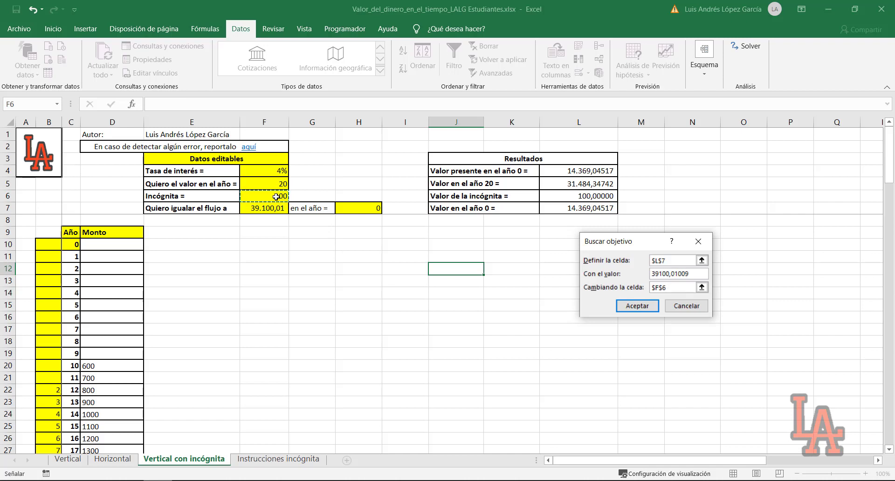
pyautogui.click(628, 311)
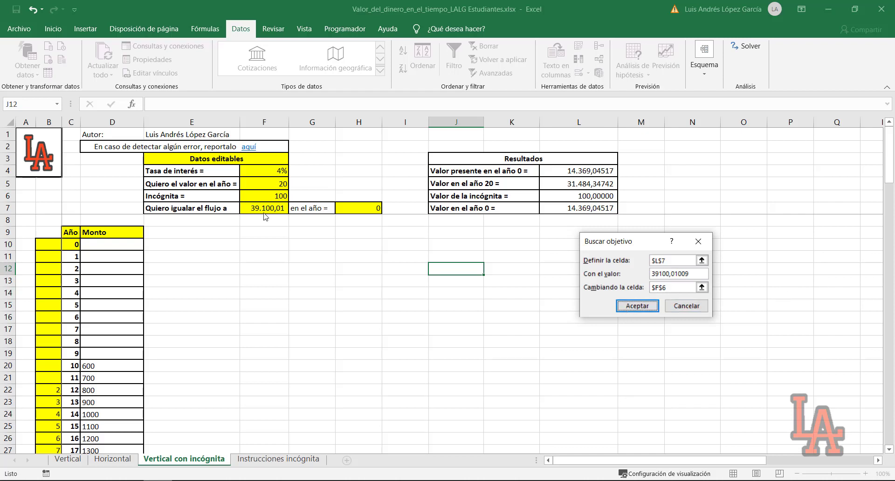
pyautogui.click(648, 308)
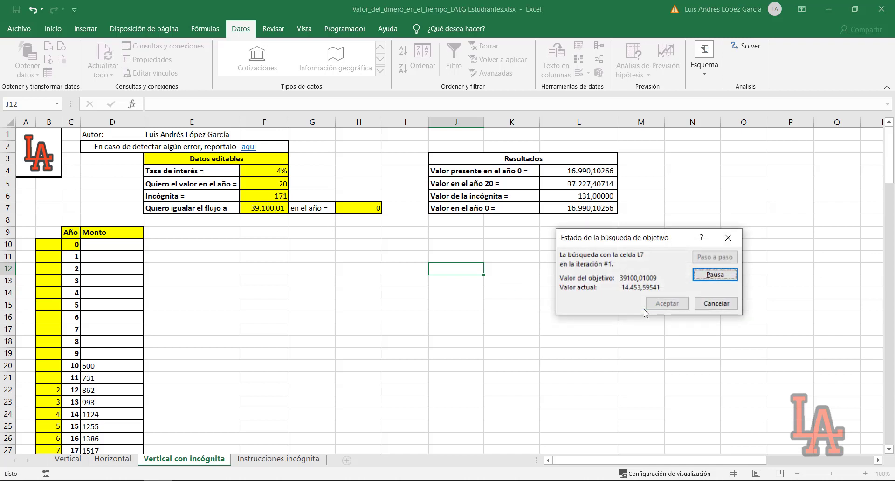
pyautogui.click(655, 308)
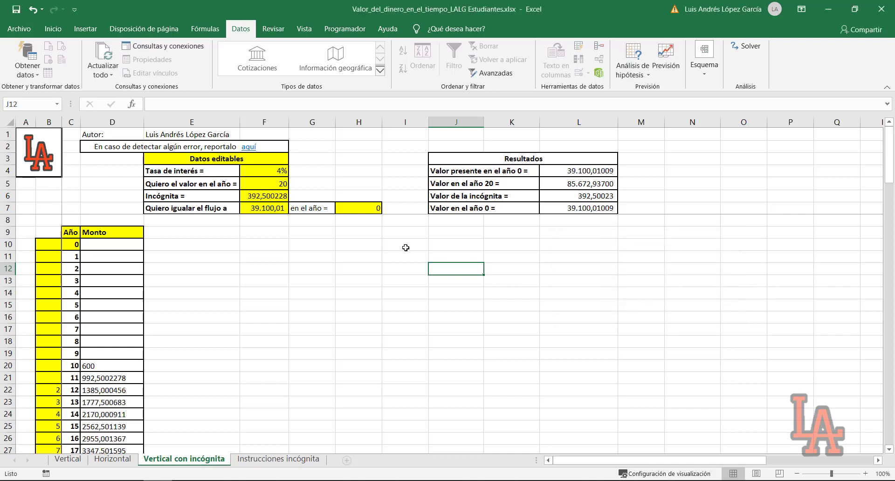
# - Check the solved unknown in F6 and the year 13 amount formula in D23
pyautogui.click(249, 200)
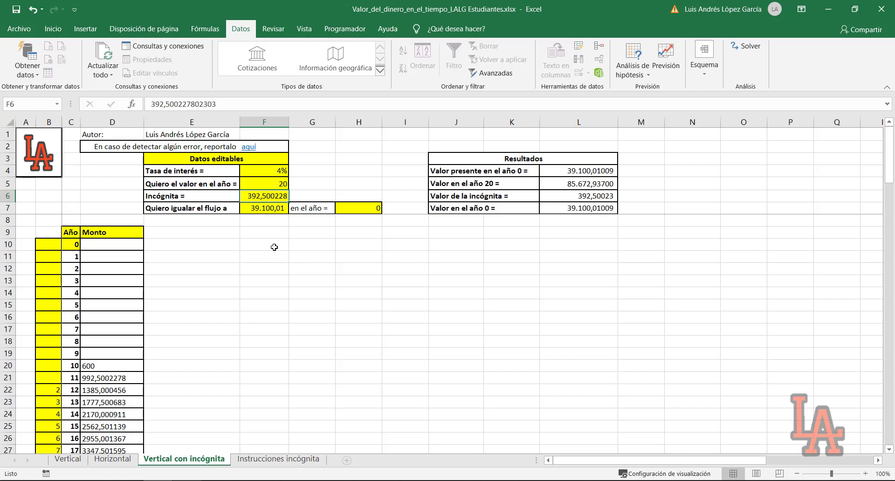
pyautogui.scroll(-2, 275, 247)
pyautogui.click(112, 330)
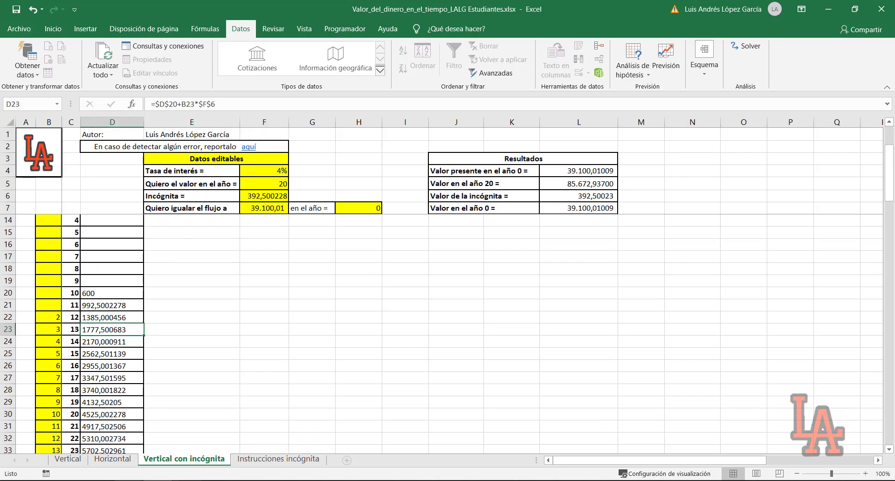
# - Switch to the Ayudantía 2 Word document and correct the gradient answer G in exercise 1 b) to 392,5 $
pyautogui.hotkey('alt', 'Tab')
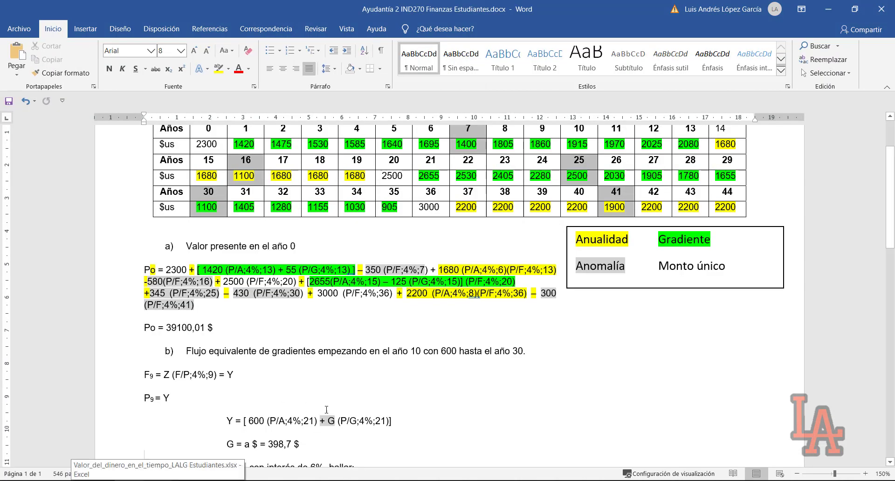
pyautogui.scroll(-3, 284, 366)
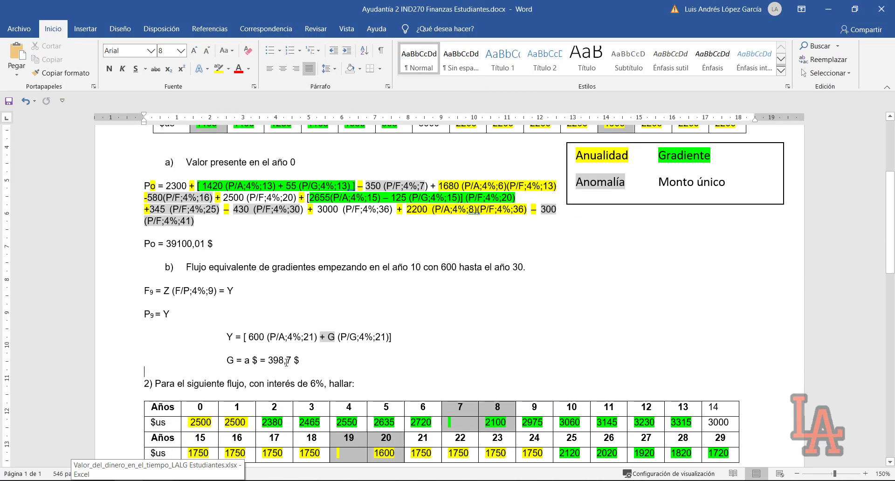
pyautogui.doubleClick(289, 362)
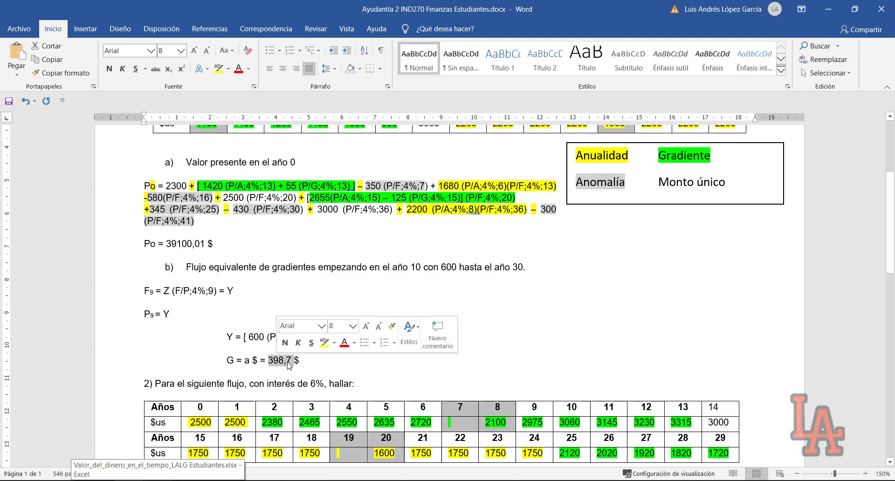
pyautogui.click(291, 362)
pyautogui.doubleClick(290, 362)
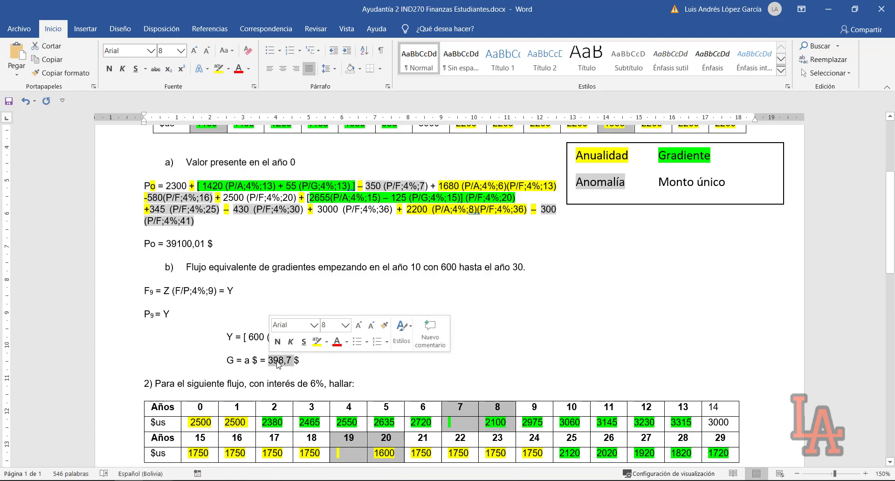
pyautogui.click(288, 362)
pyautogui.scroll(5, 292, 362)
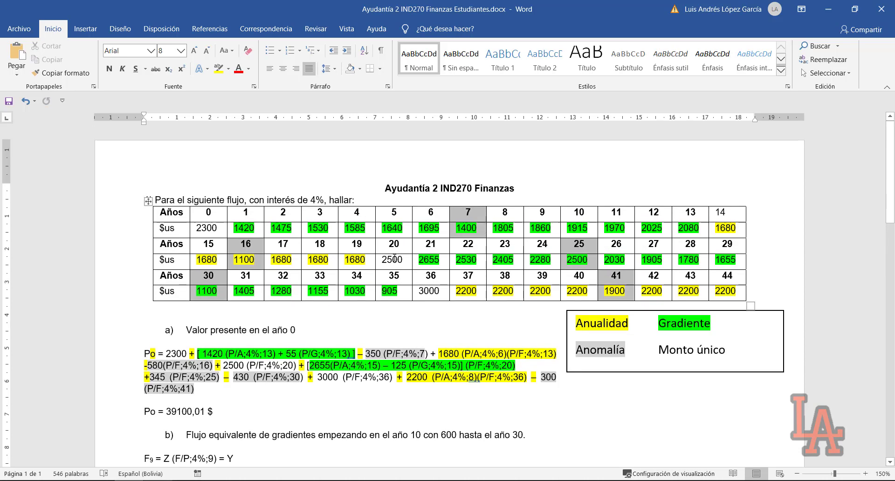
pyautogui.scroll(-5, 288, 360)
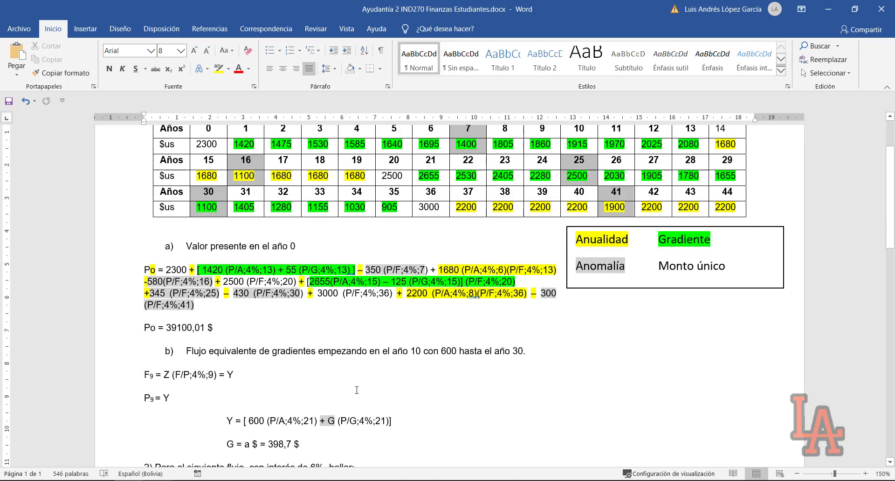
pyautogui.press('Delete')
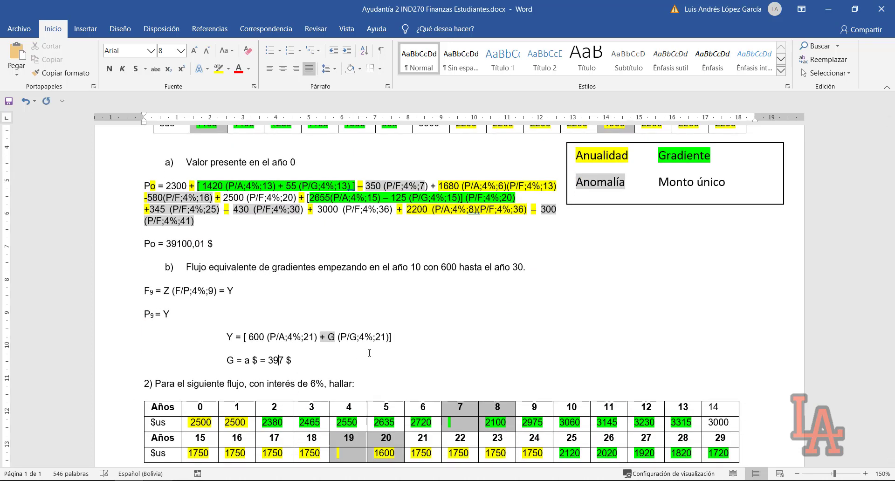
pyautogui.press('BackSpace')
pyautogui.press('BackSpace')
pyautogui.hotkey('alt', 'Tab')
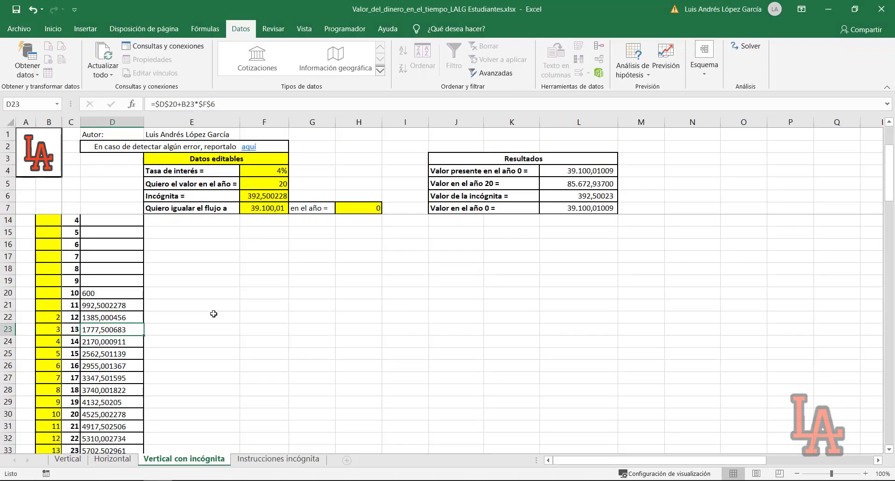
pyautogui.hotkey('alt', 'Tab')
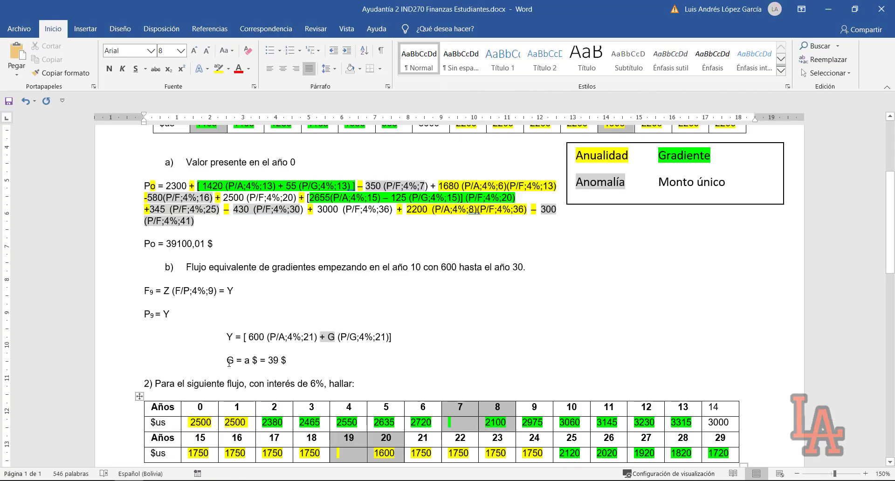
pyautogui.write('2,5')
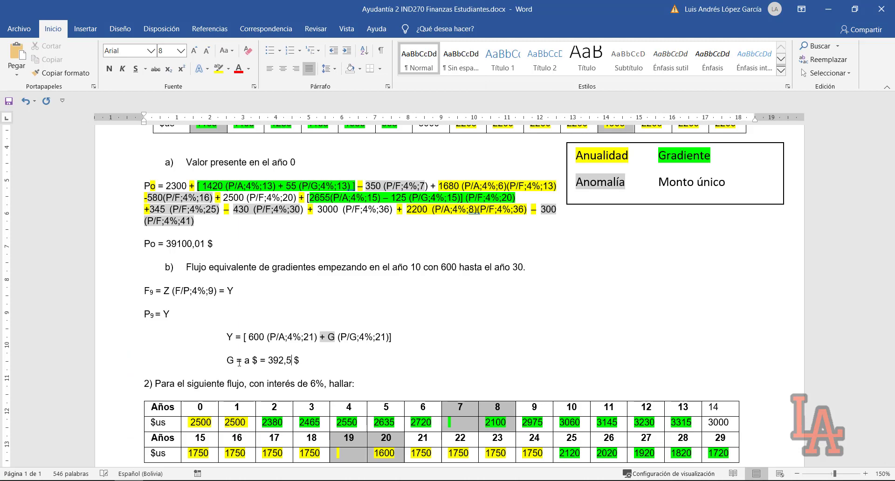
pyautogui.click(324, 358)
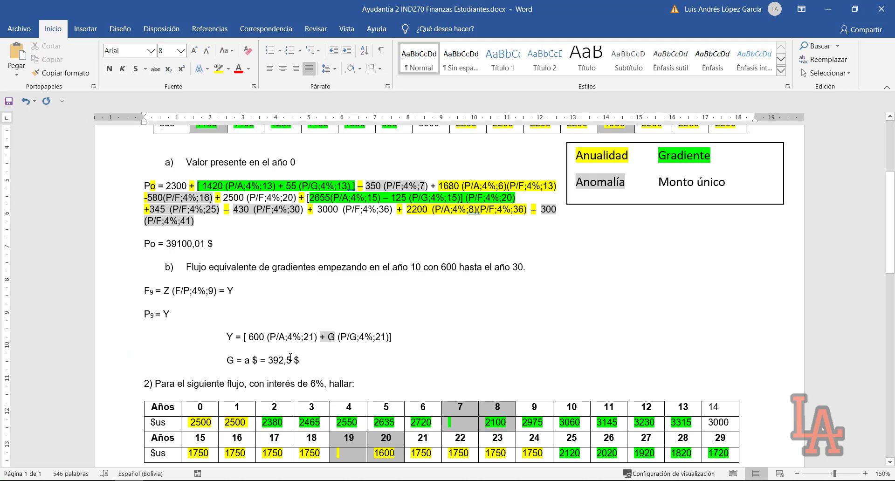
pyautogui.scroll(5, 300, 360)
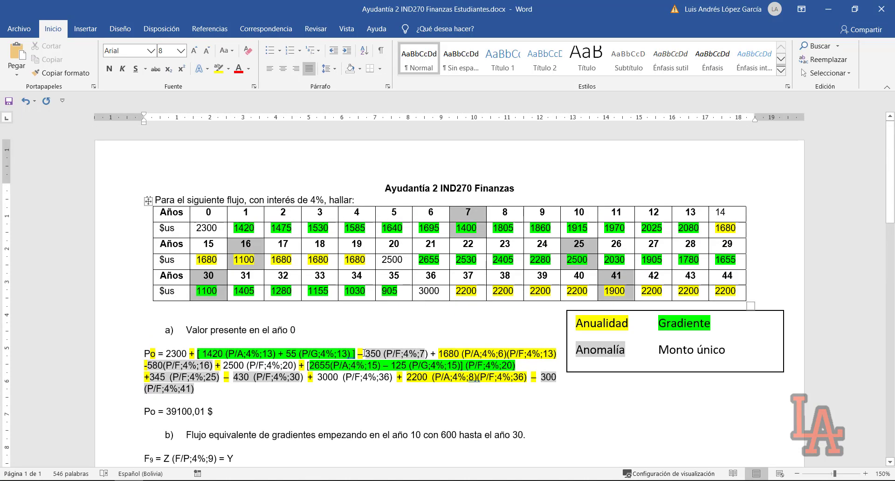
# - Examine exercise 15 and its cash-flow table in the Práctico Primer Parcial Finanzas Word document, and return to the Excel workbook
pyautogui.hotkey('alt', 'Tab')
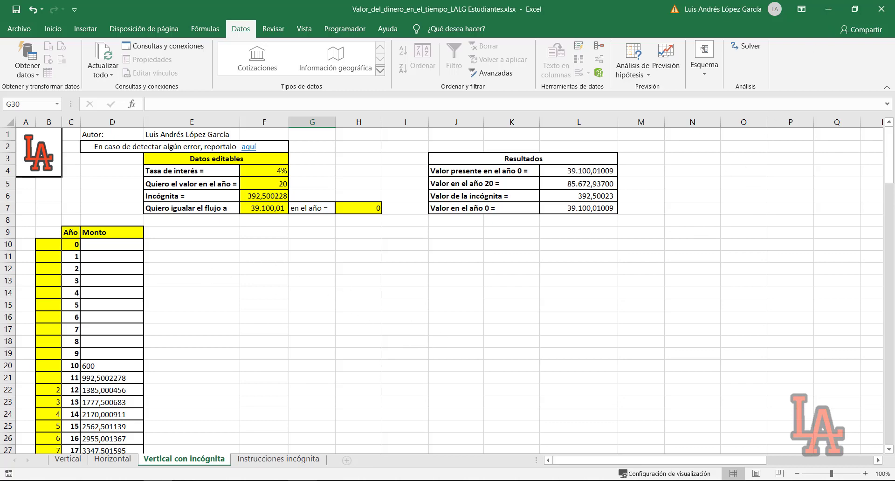
pyautogui.hotkey('alt', 'Tab')
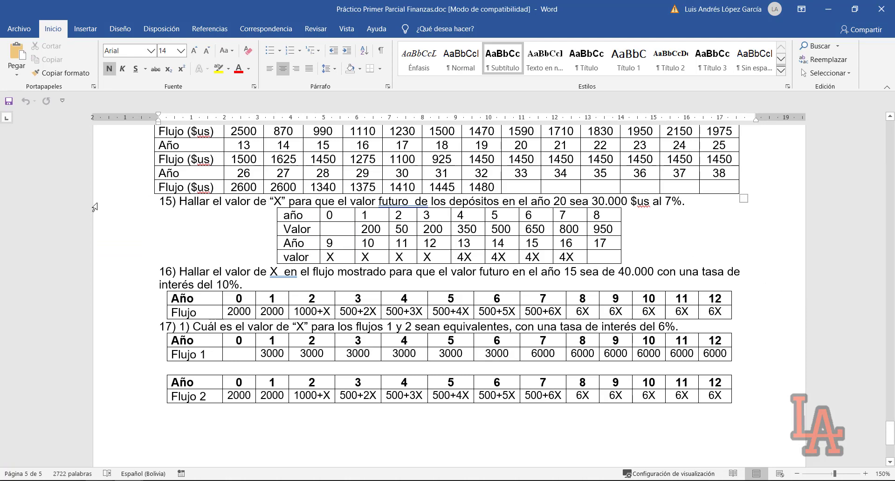
pyautogui.moveTo(94, 207); pyautogui.dragTo(114, 257)
pyautogui.click(293, 217)
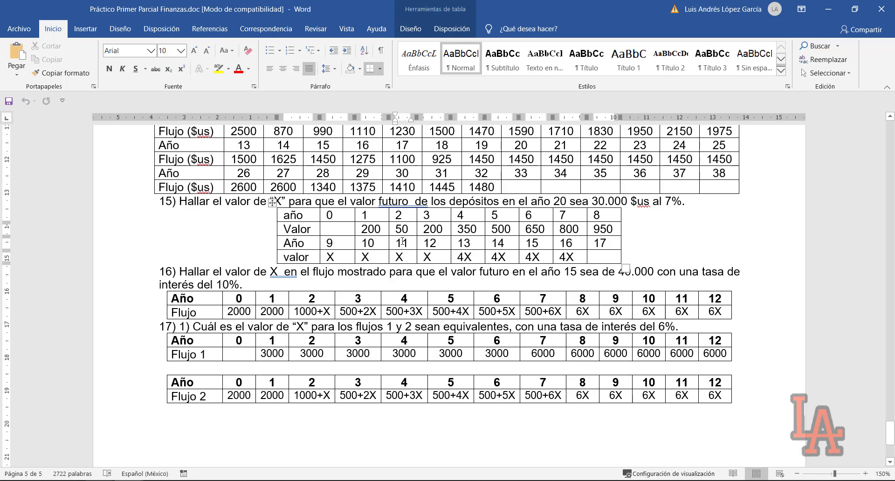
pyautogui.moveTo(363, 232); pyautogui.dragTo(571, 230)
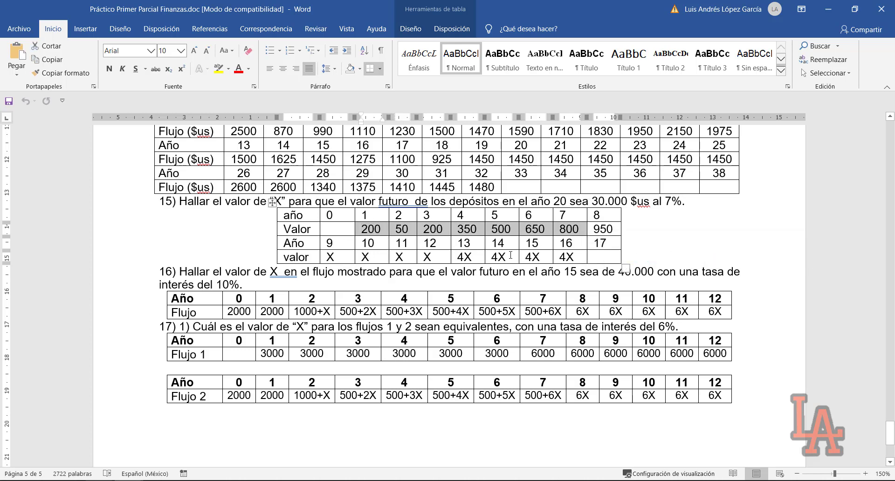
pyautogui.moveTo(498, 257); pyautogui.dragTo(539, 257)
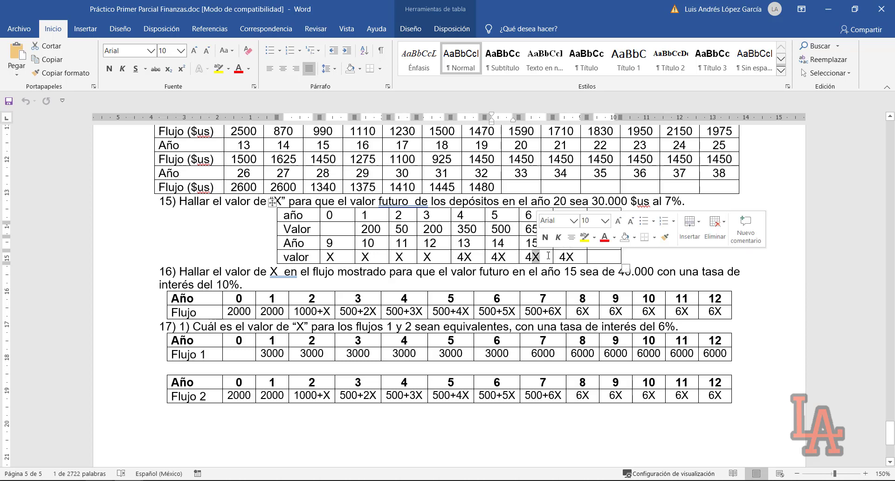
pyautogui.click(829, 9)
pyautogui.click(829, 9)
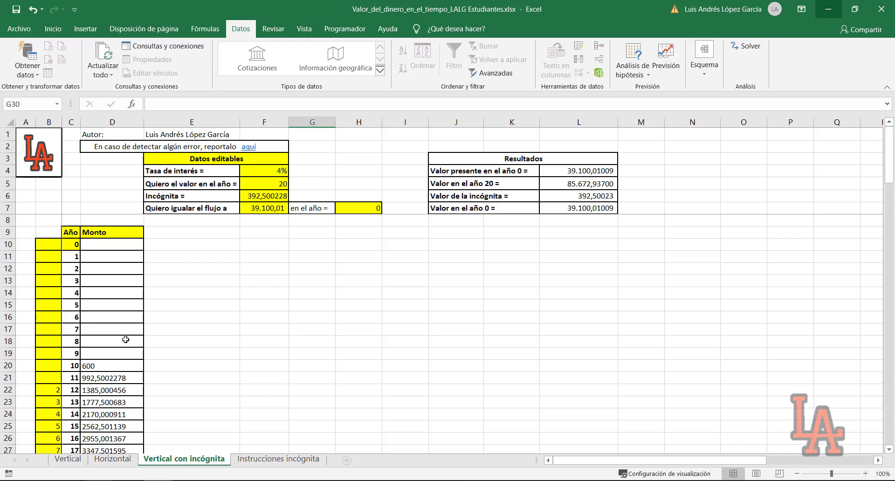
# - Clear the old amounts in the Monto column from year 9 (D19) downwards
pyautogui.moveTo(125, 339); pyautogui.dragTo(107, 435)
pyautogui.scroll(-2, 120, 430)
pyautogui.press('Delete')
pyautogui.scroll(2, 168, 291)
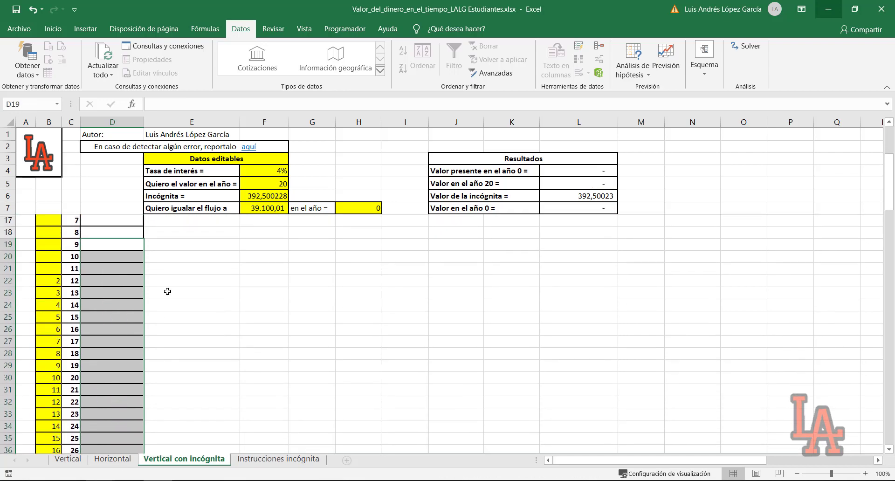
# - Reset the unknown (Incógnita) in F6 to 100
pyautogui.click(264, 198)
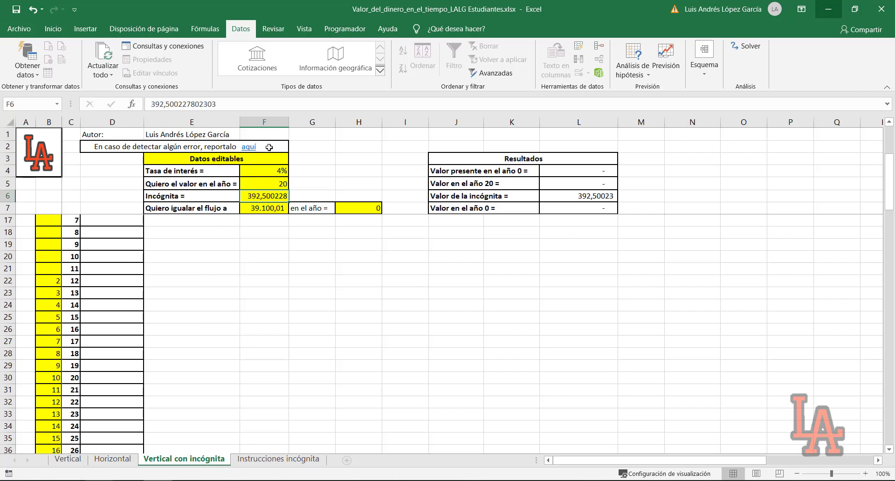
pyautogui.write('100')
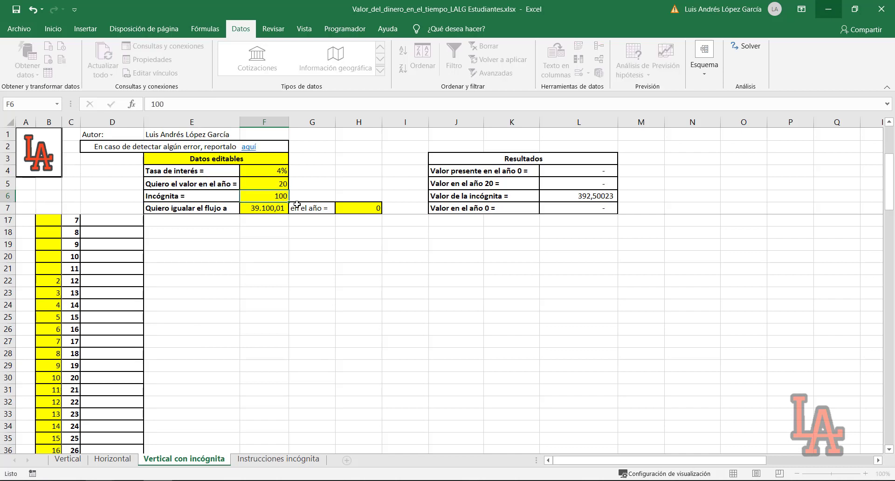
pyautogui.press('Return')
pyautogui.click(244, 256)
pyautogui.scroll(-2, 132, 286)
pyautogui.scroll(2, 70, 244)
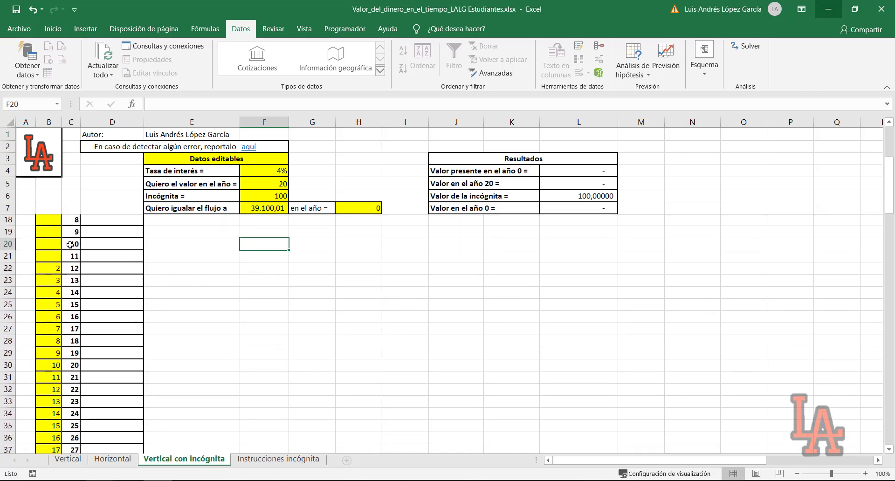
# - Delete the helper numbers in the yellow column B beside the years from year 10 downwards
pyautogui.moveTo(60, 244); pyautogui.dragTo(48, 415)
pyautogui.press('Delete')
pyautogui.scroll(6, 180, 354)
pyautogui.click(109, 329)
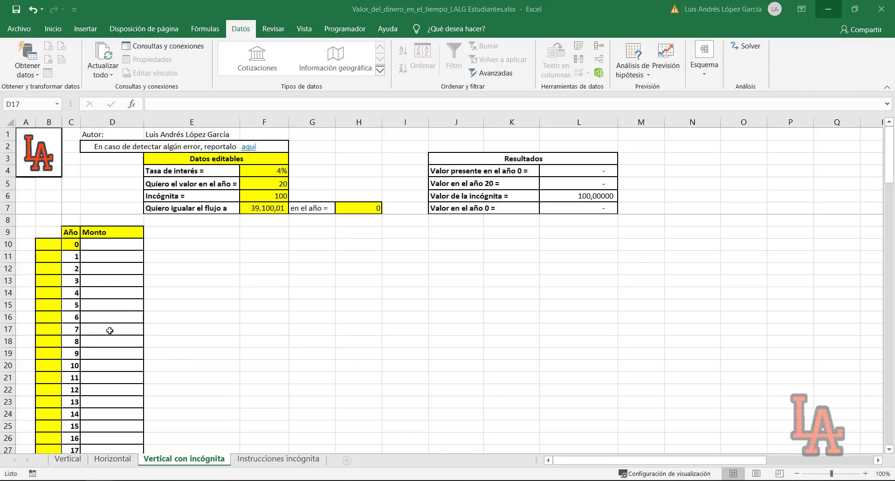
# - Compare the year 1 to 8 amounts with exercise 15 in Word, examine its X cells for years 9 to 12, and return to Excel
pyautogui.hotkey('alt', 'Tab')
pyautogui.hotkey('alt', 'Tab')
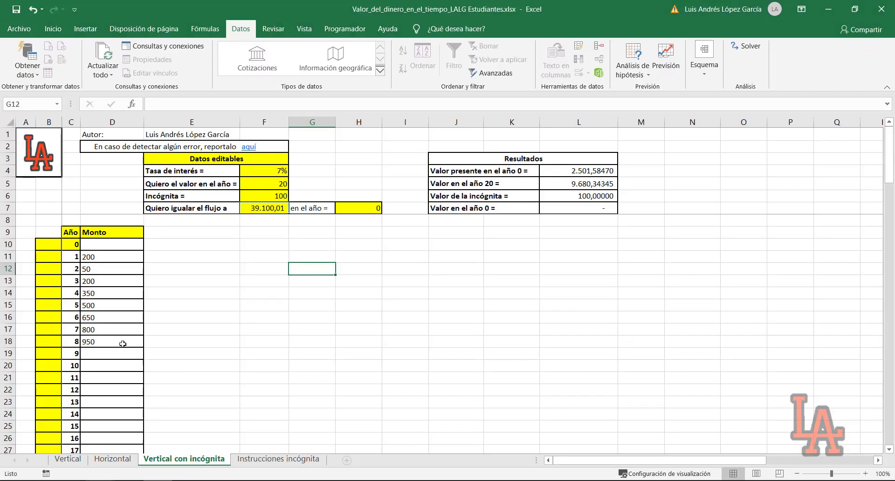
pyautogui.moveTo(102, 256); pyautogui.dragTo(110, 337)
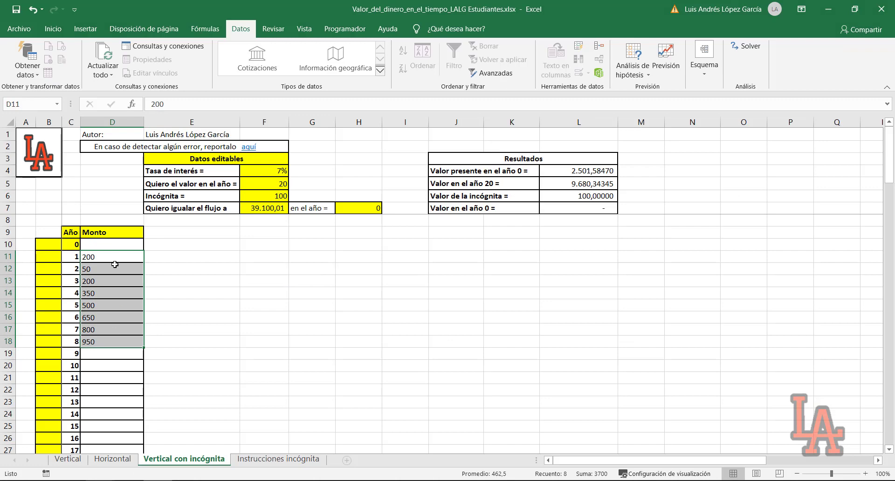
pyautogui.moveTo(115, 257); pyautogui.dragTo(123, 332)
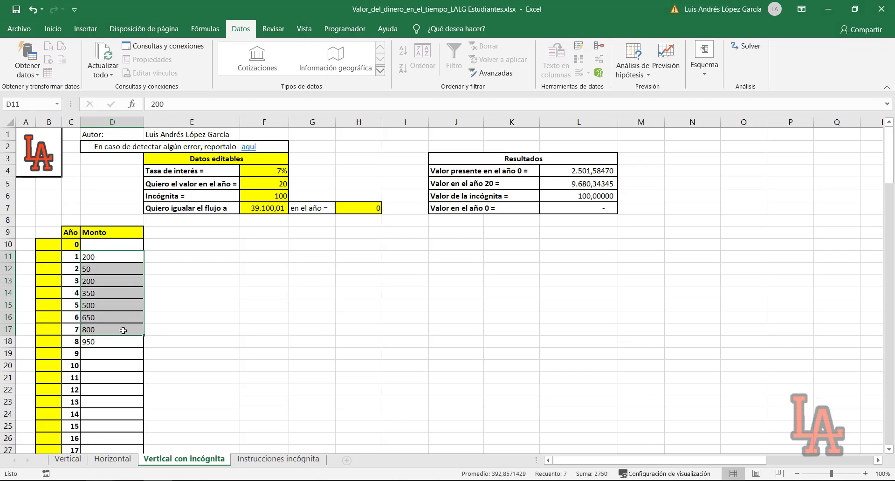
pyautogui.hotkey('alt', 'Tab')
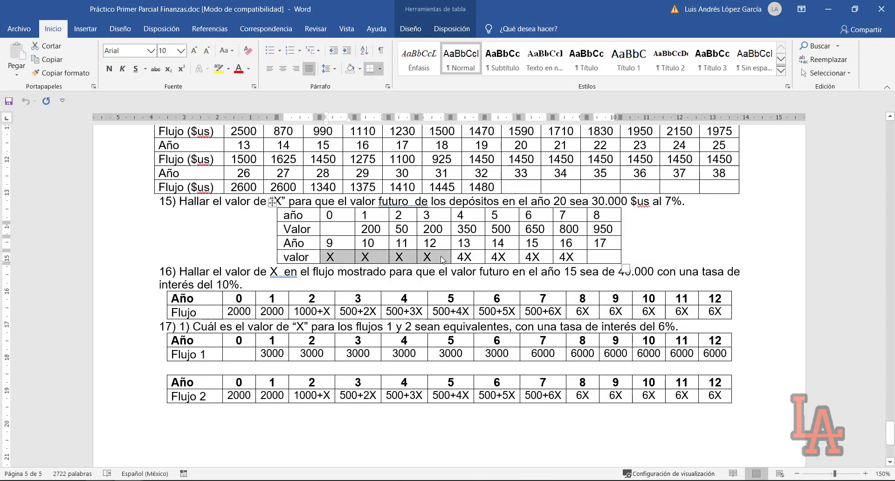
pyautogui.moveTo(443, 260); pyautogui.dragTo(345, 260)
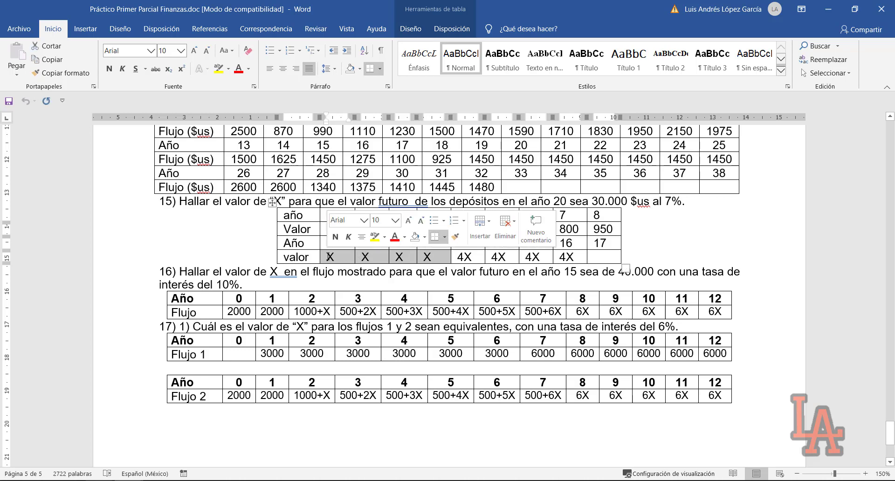
pyautogui.click(345, 260)
pyautogui.hotkey('alt', 'Tab')
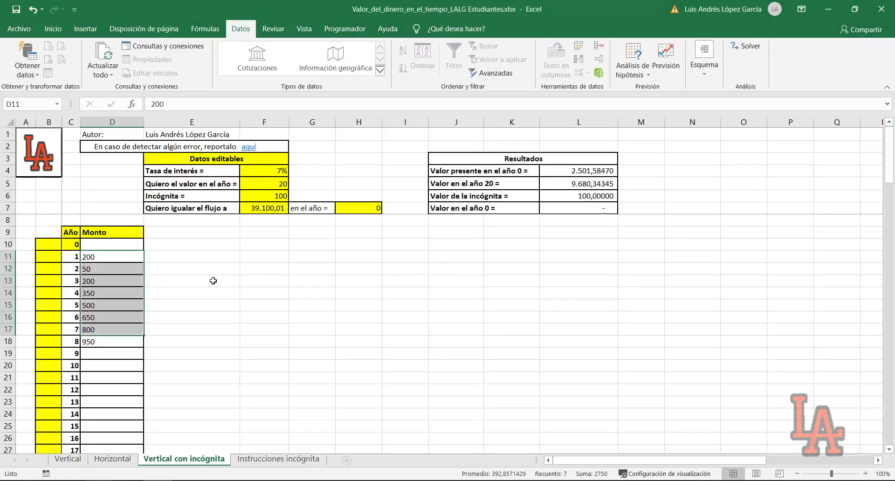
# - Enter =$F$6 as the year 9 amount in D19 and fill it down through year 12
pyautogui.click(112, 353)
pyautogui.click(263, 199)
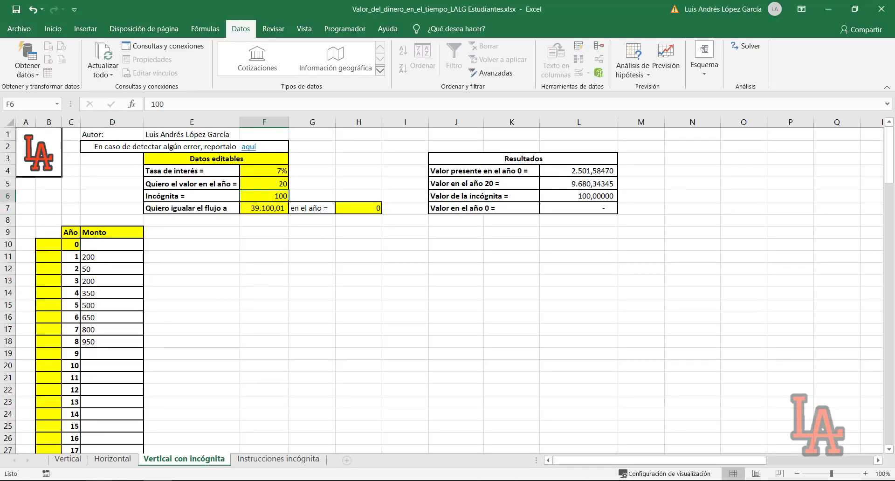
pyautogui.click(133, 350)
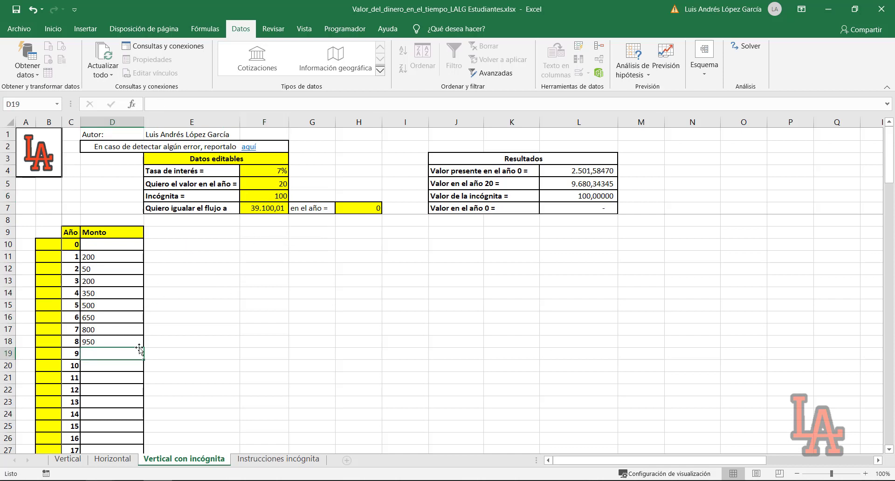
pyautogui.write('=')
pyautogui.click(273, 197)
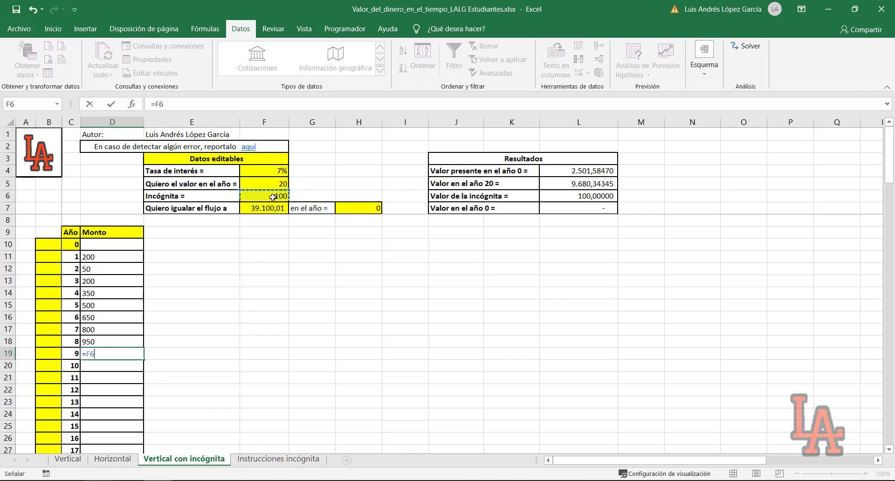
pyautogui.press('F4')
pyautogui.press('Return')
pyautogui.click(132, 354)
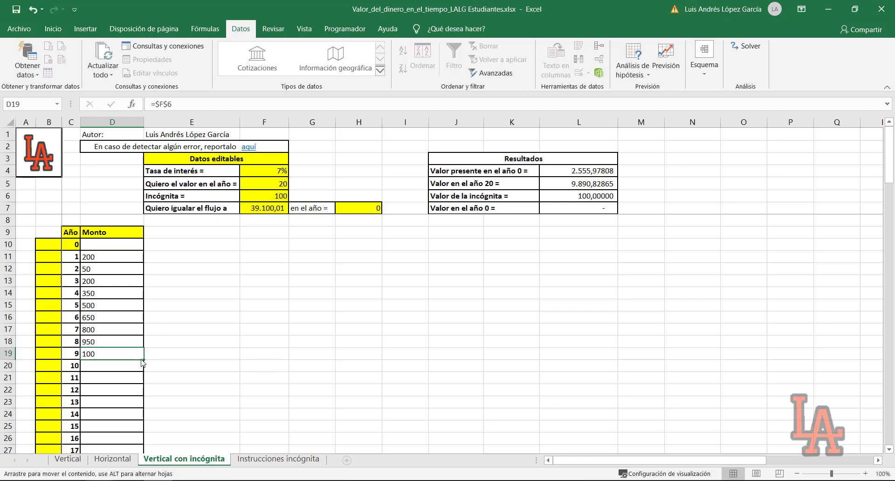
pyautogui.moveTo(141, 360); pyautogui.dragTo(138, 394)
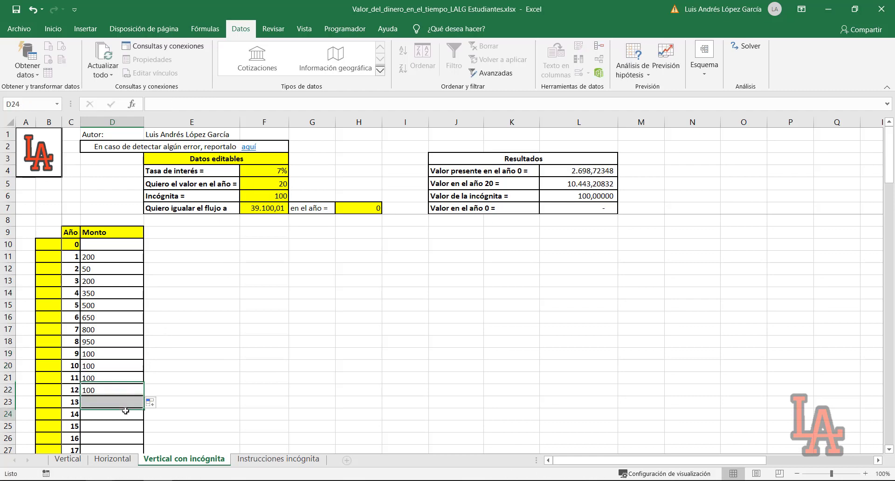
# - Recheck exercise 15 in Word, enter =4*$F$6 as the year 13 amount in D23 and fill it down through year 16
pyautogui.hotkey('alt', 'Tab')
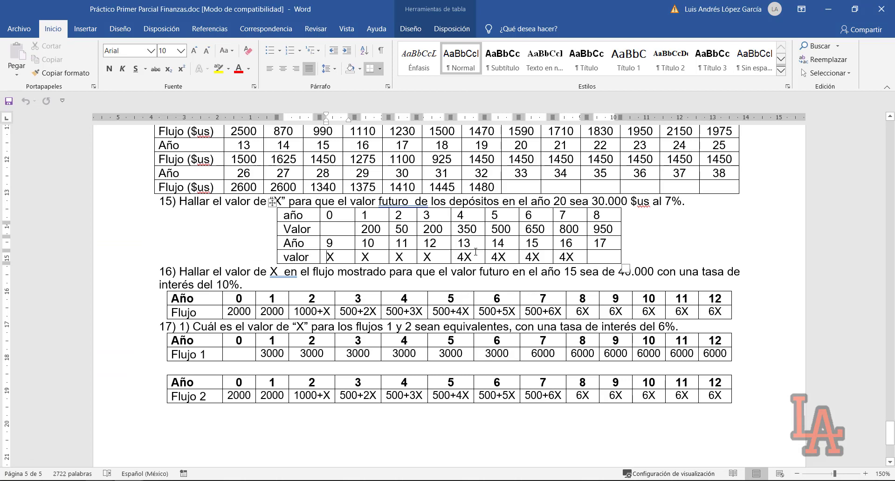
pyautogui.hotkey('alt', 'Tab')
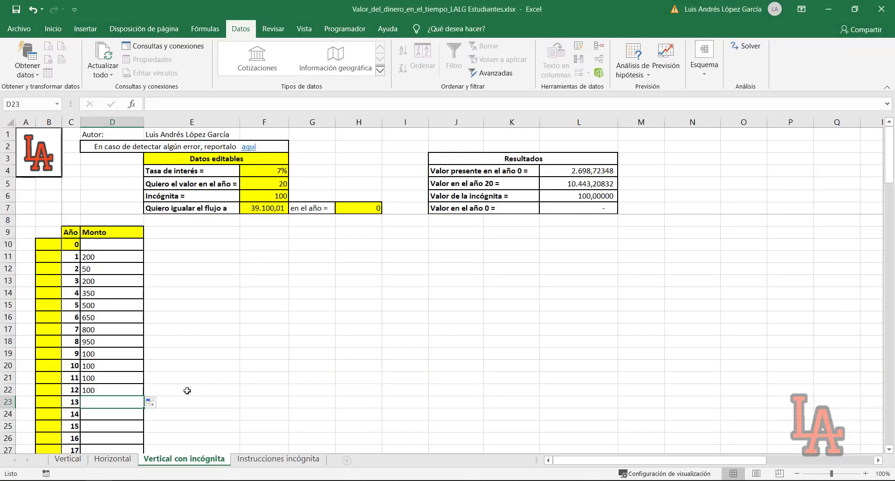
pyautogui.write('=')
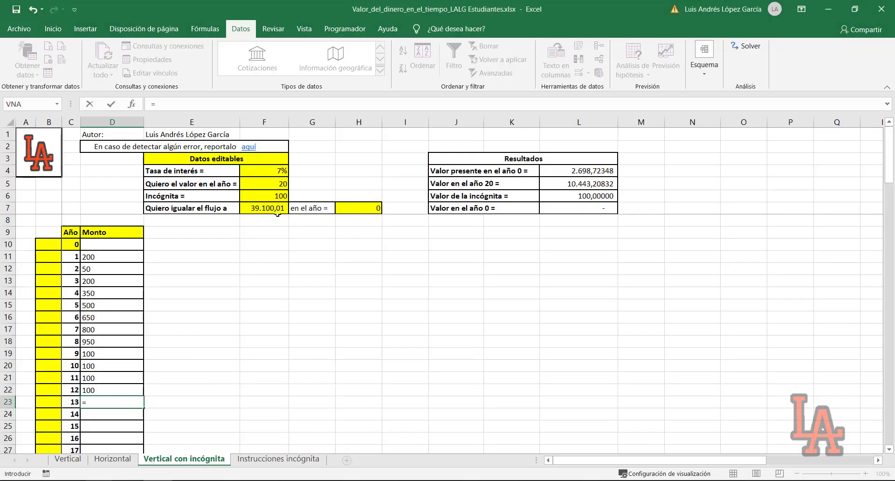
pyautogui.write('4*')
pyautogui.click(277, 193)
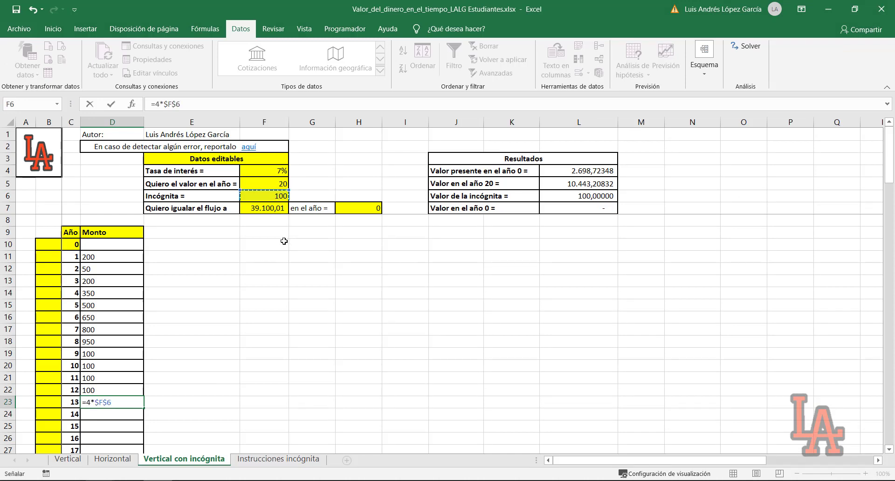
pyautogui.press('Return')
pyautogui.click(121, 403)
pyautogui.moveTo(143, 408); pyautogui.dragTo(144, 441)
pyautogui.click(199, 399)
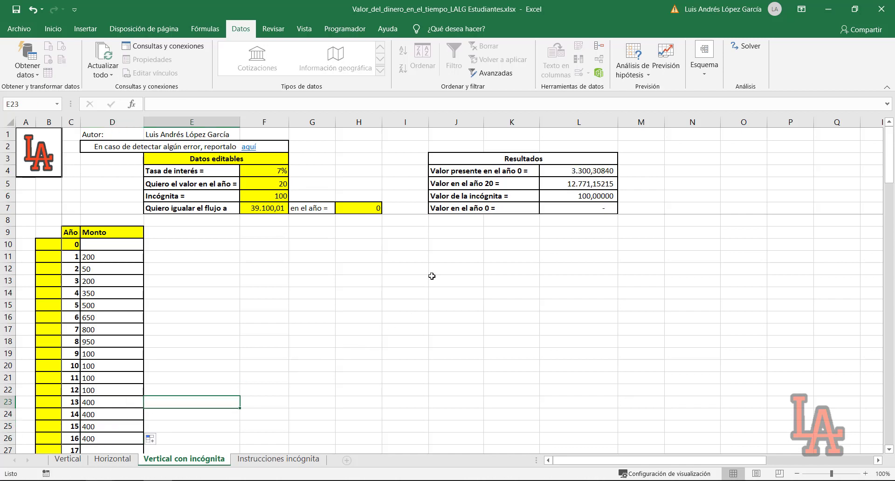
# - Set the value the flow must equal in F7 to 30000 and its year in H7 to 7
pyautogui.click(296, 229)
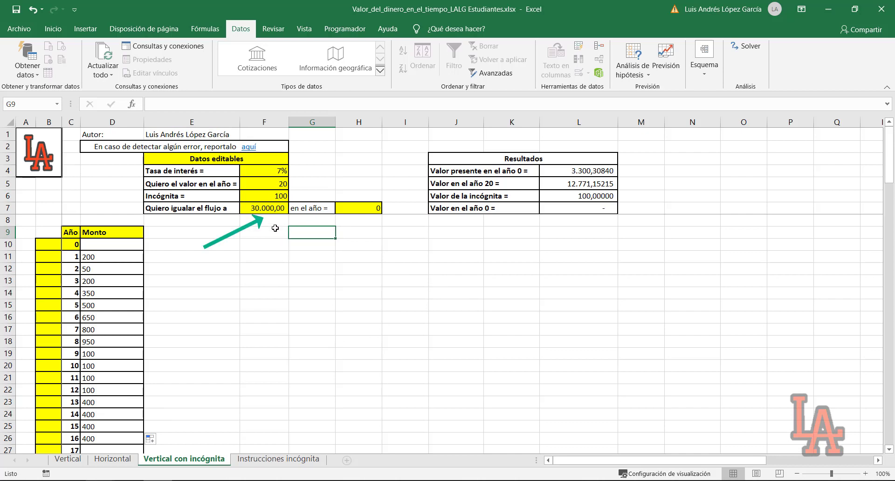
pyautogui.click(356, 211)
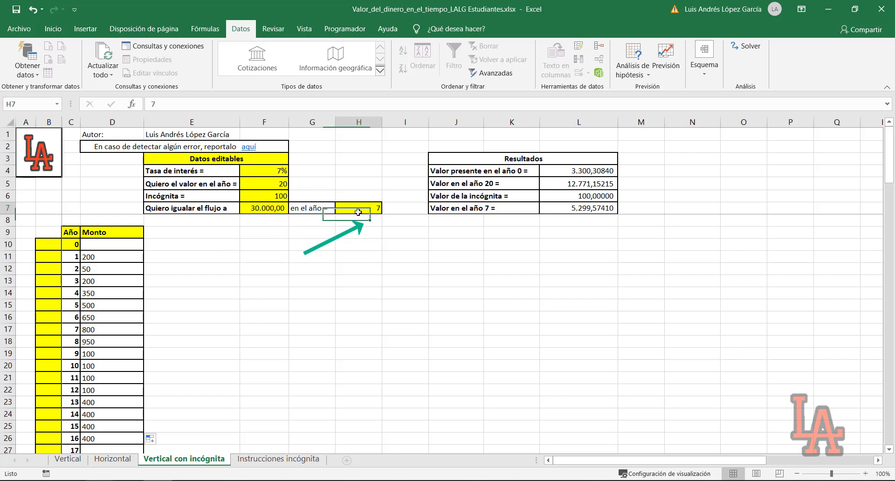
pyautogui.write('7')
pyautogui.click(358, 212)
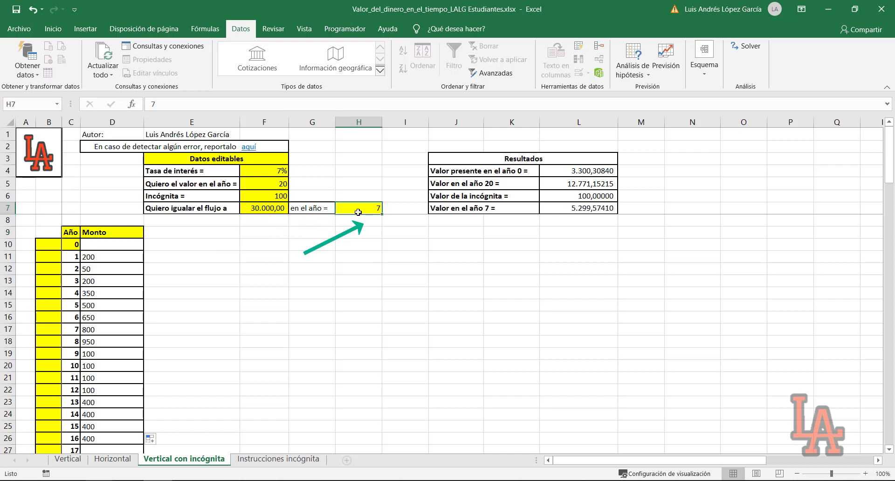
pyautogui.click(272, 212)
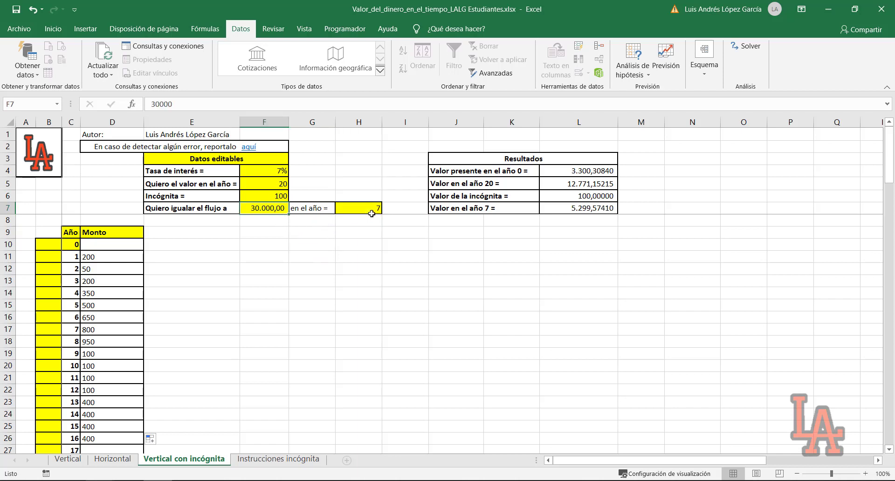
pyautogui.click(362, 209)
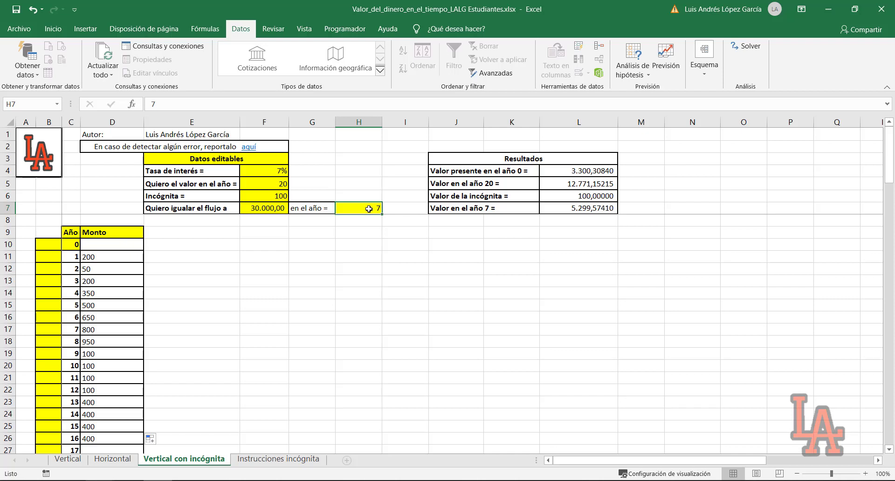
pyautogui.click(479, 241)
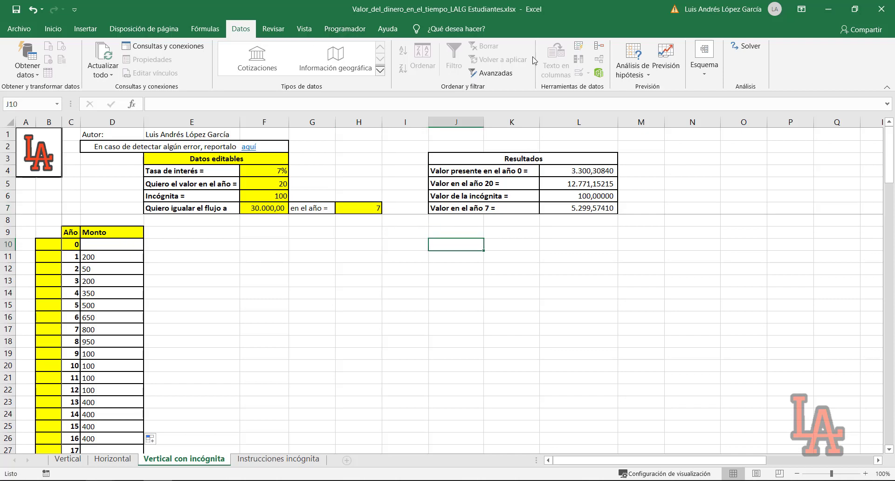
# - Run Goal Seek to bring L7 to 30000 by changing the unknown in F6, and accept the solution
pyautogui.click(633, 63)
pyautogui.click(636, 100)
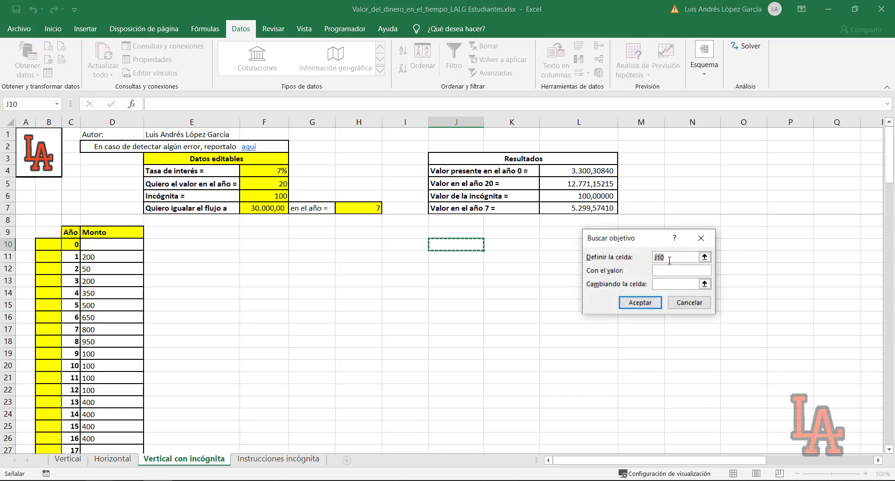
pyautogui.click(596, 208)
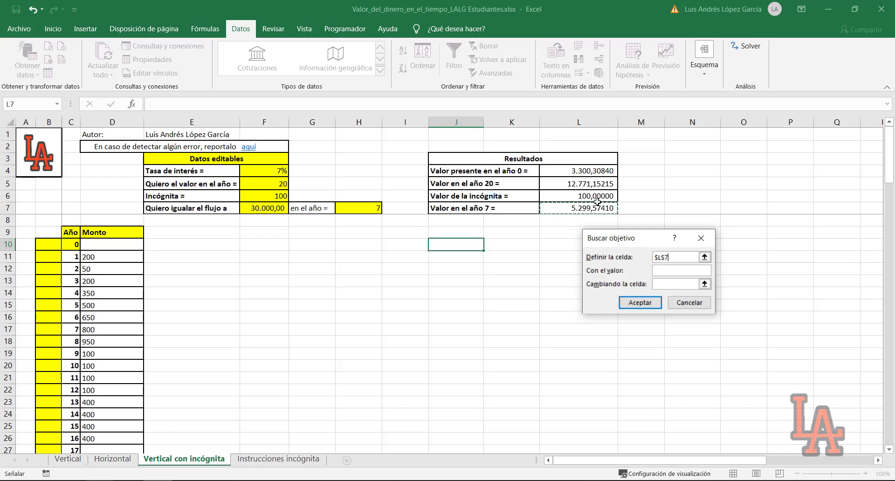
pyautogui.press('Tab')
pyautogui.write('30000')
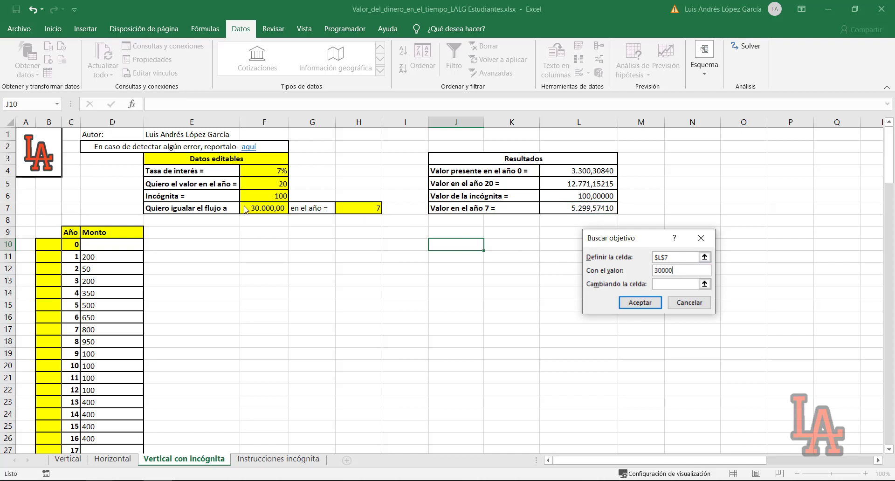
pyautogui.click(660, 283)
pyautogui.click(276, 196)
pyautogui.click(642, 304)
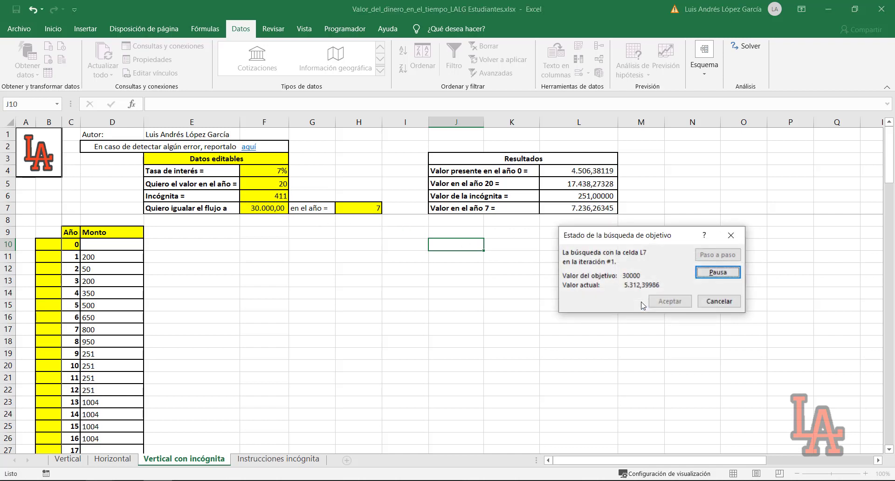
pyautogui.press('Return')
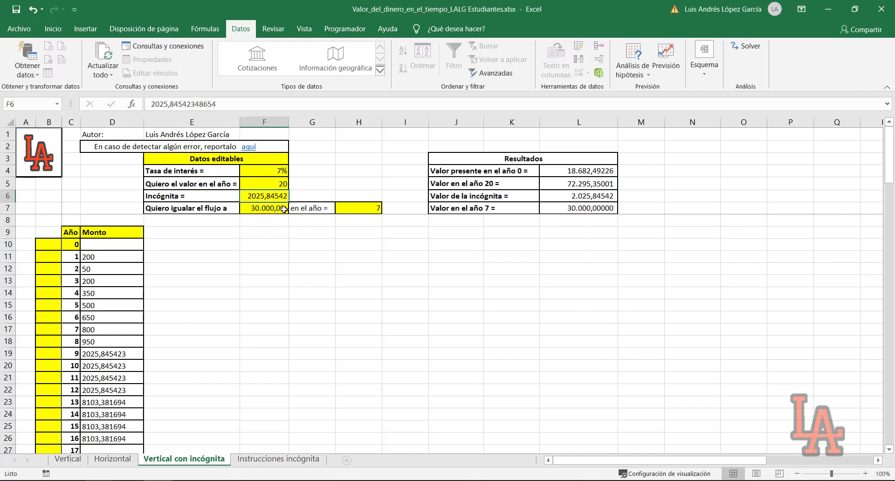
# - Review the year 1 to 16 amounts together with the target value in F7 and its year in H7
pyautogui.click(103, 256)
pyautogui.moveTo(103, 283); pyautogui.dragTo(101, 437)
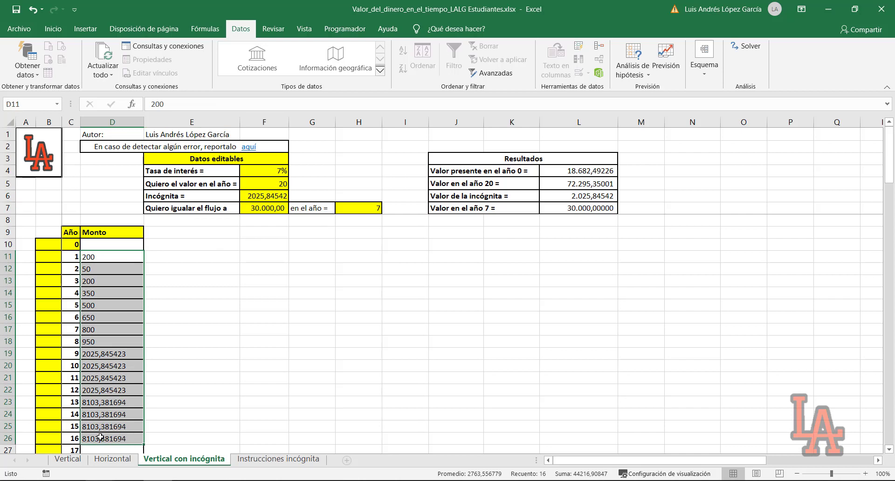
pyautogui.click(261, 210)
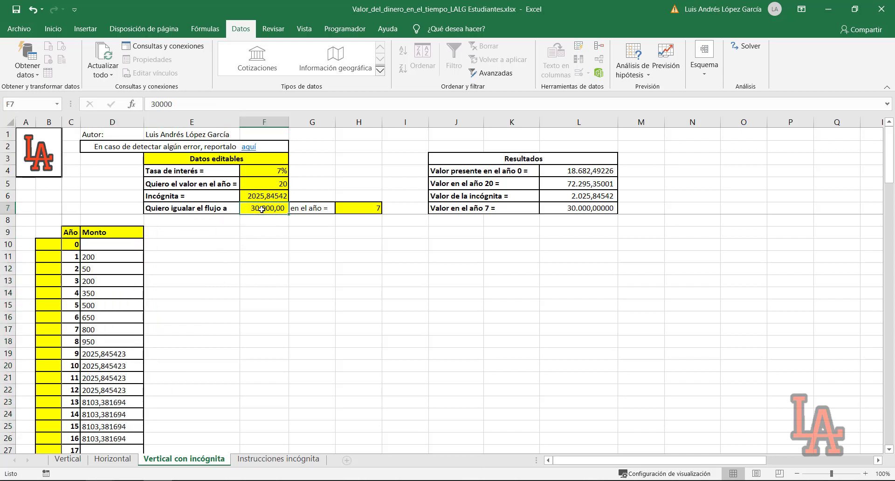
pyautogui.click(351, 208)
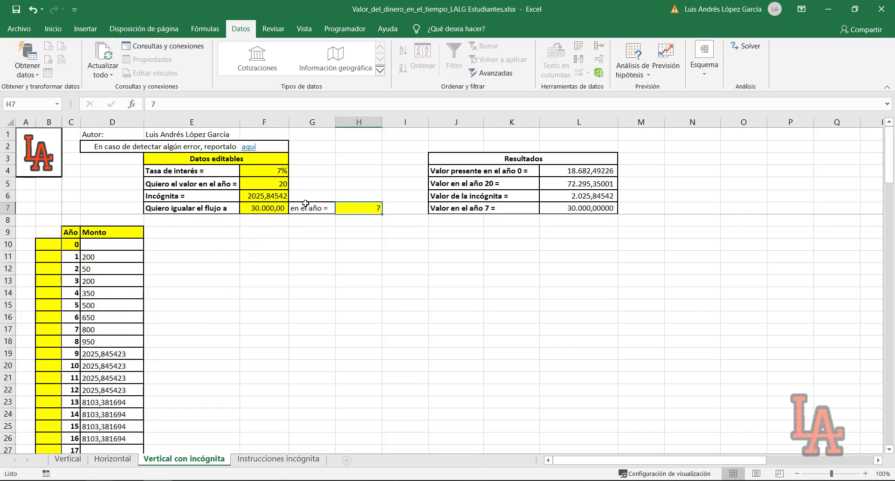
# - Set the year for the requested value in F5 to 7 and check the result in L5 against the target in F7 and H7
pyautogui.click(434, 172)
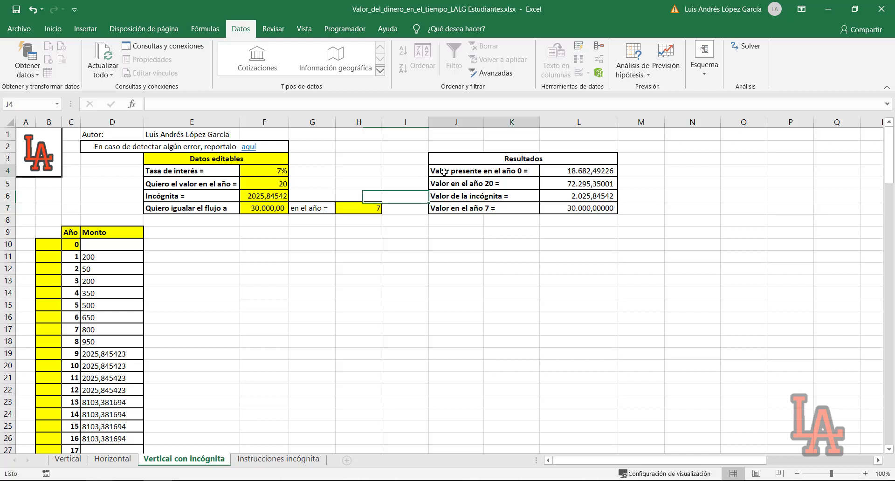
pyautogui.click(550, 171)
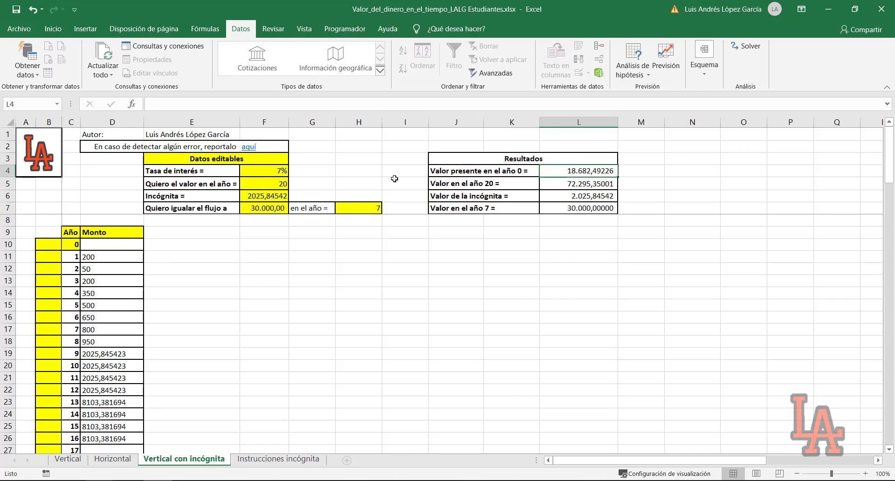
pyautogui.click(192, 184)
pyautogui.click(275, 184)
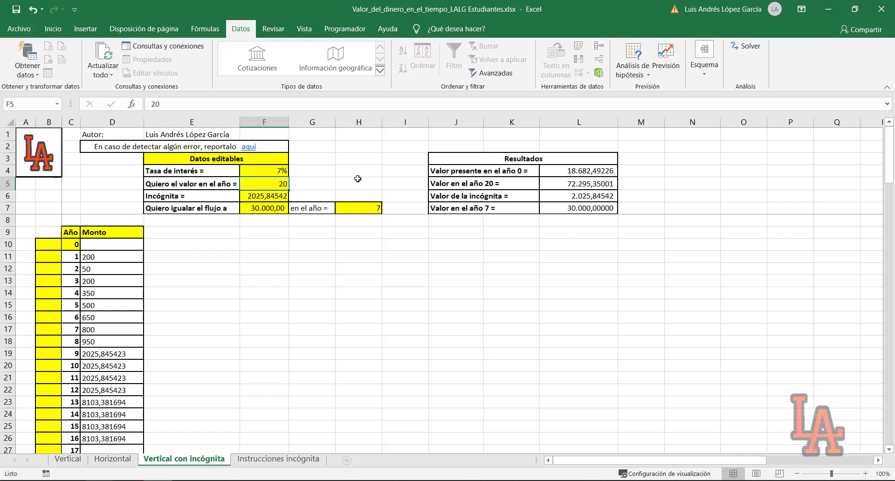
pyautogui.write('7')
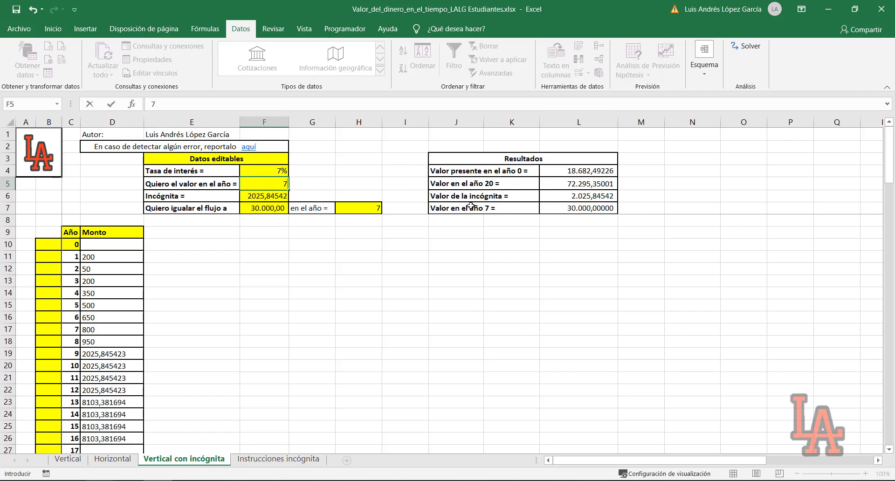
pyautogui.press('Return')
pyautogui.click(573, 186)
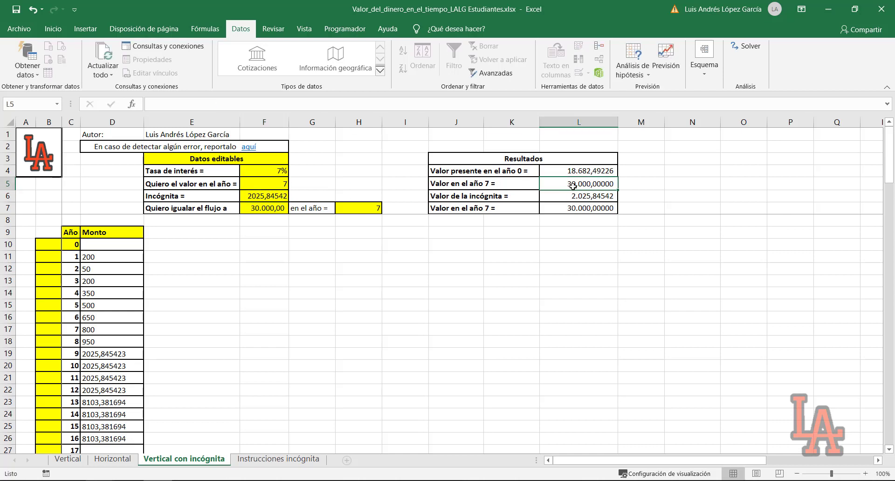
pyautogui.click(273, 195)
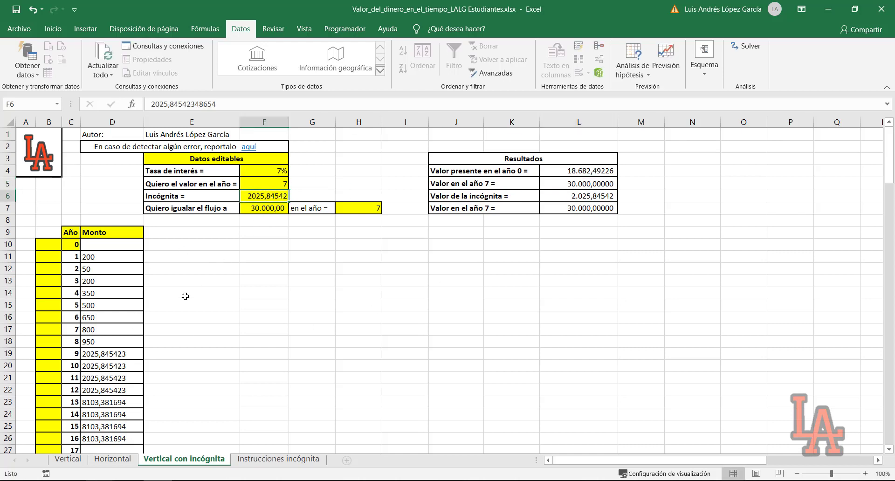
pyautogui.click(276, 210)
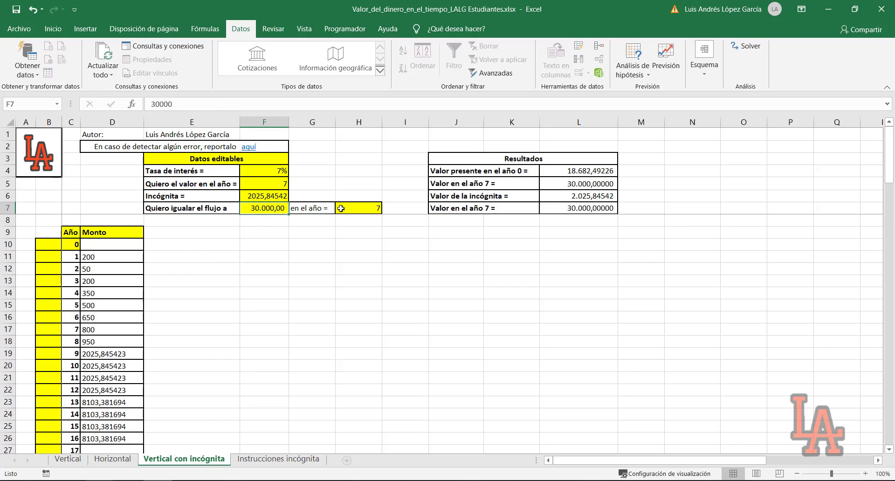
pyautogui.click(341, 209)
# - Read exercise 7 in Word, copy its flow amounts for years 0 to 10 and paste them into C10:M10 of the Horizontal sheet in Excel
pyautogui.hotkey('alt', 'Tab')
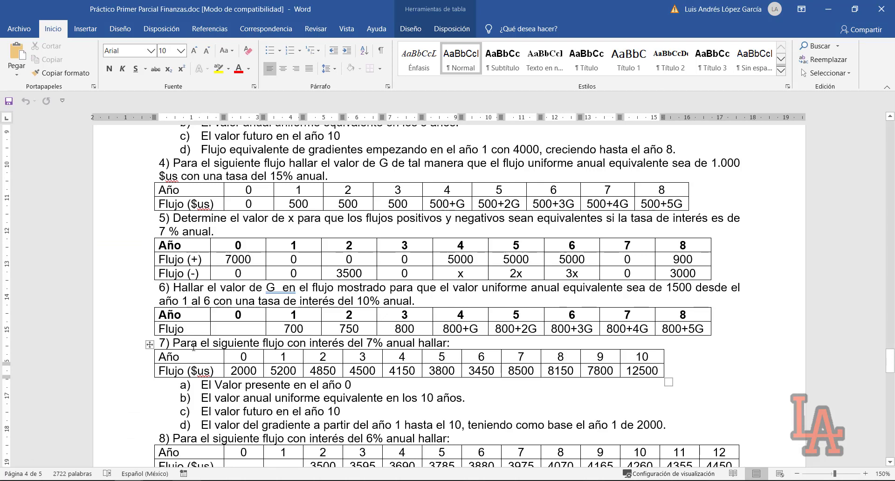
pyautogui.moveTo(103, 348); pyautogui.dragTo(185, 414)
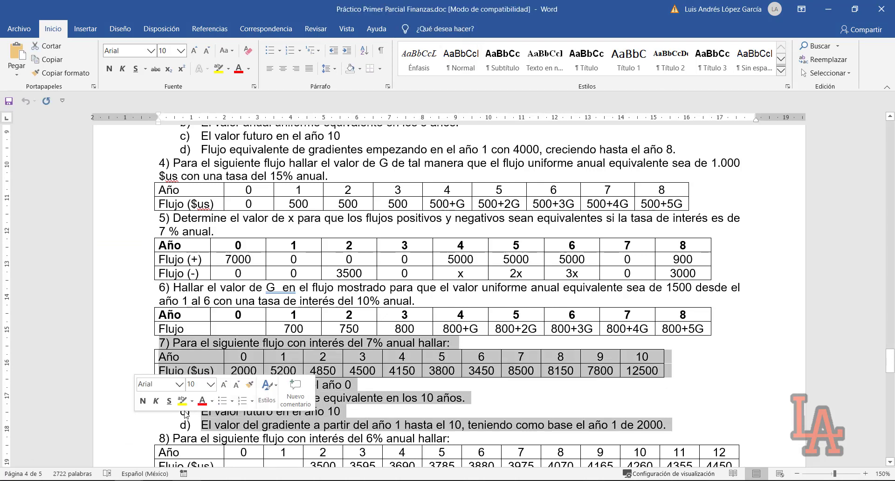
pyautogui.click(536, 370)
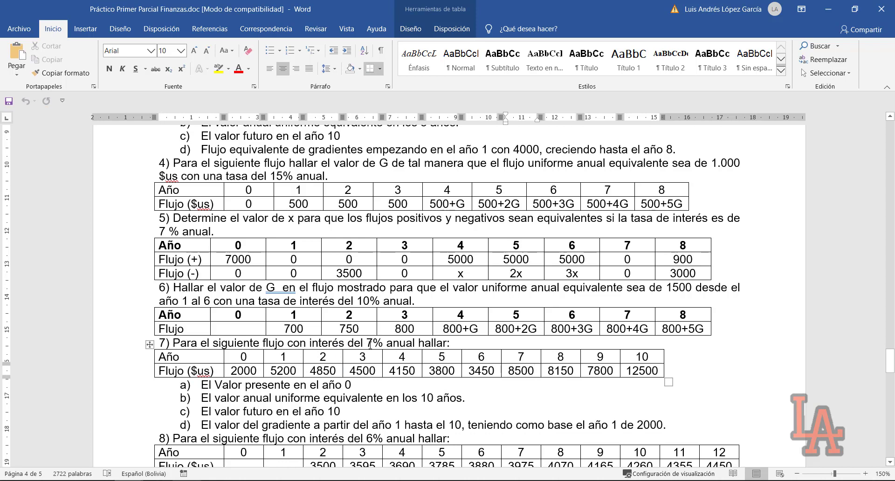
pyautogui.click(375, 344)
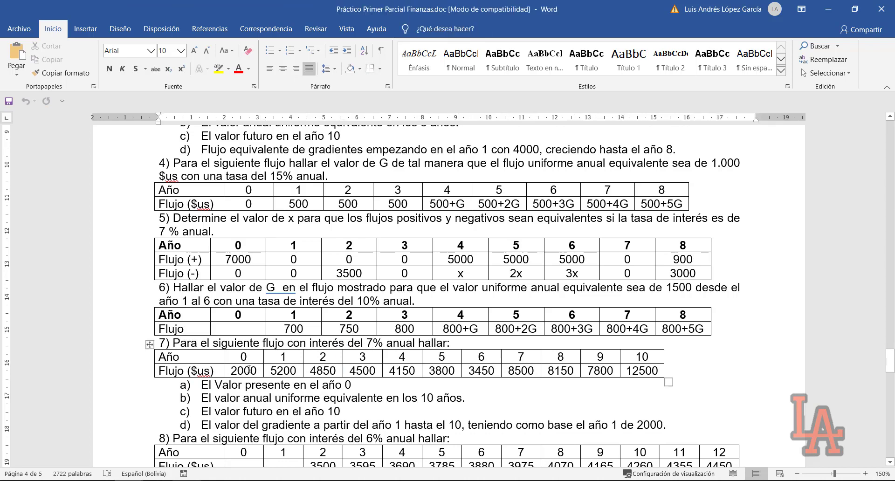
pyautogui.moveTo(215, 385); pyautogui.dragTo(350, 385)
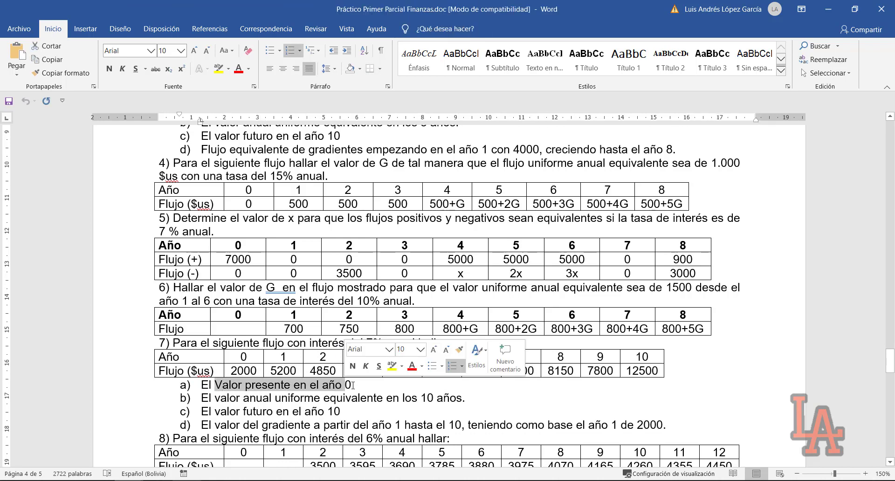
pyautogui.press('Right')
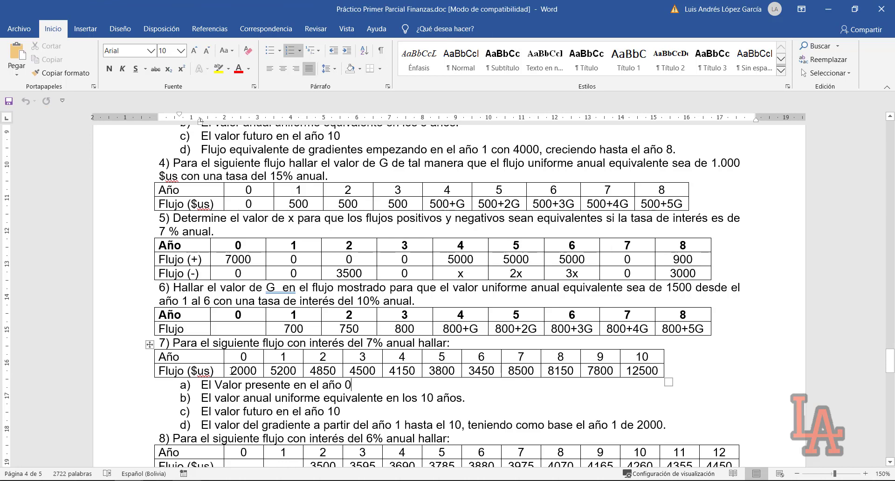
pyautogui.moveTo(230, 371); pyautogui.dragTo(639, 366)
pyautogui.hotkey('ctrl', 'c')
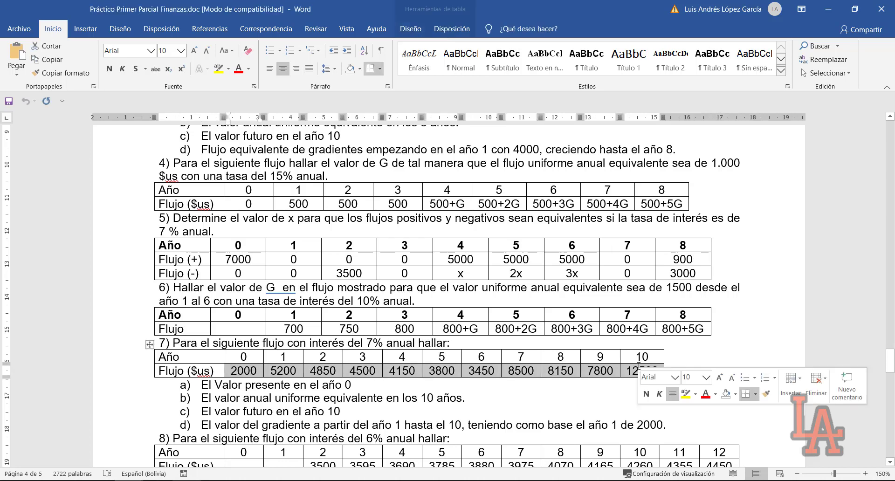
pyautogui.hotkey('alt', 'Tab')
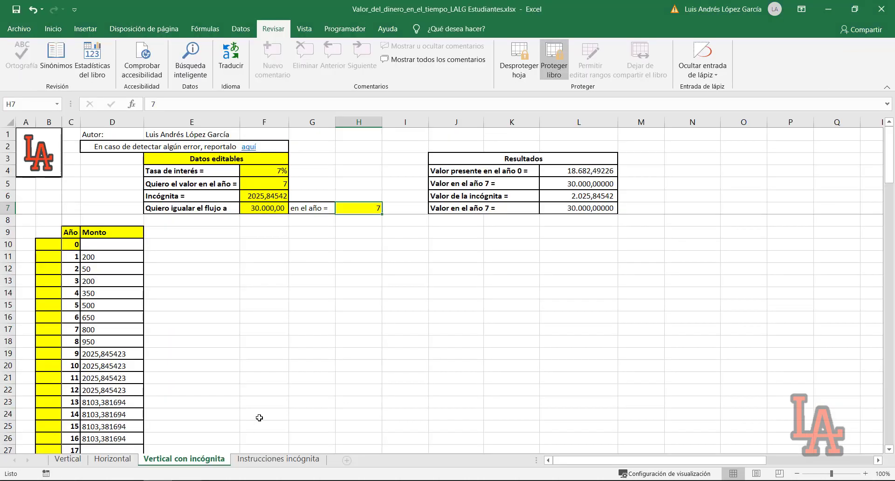
pyautogui.click(134, 459)
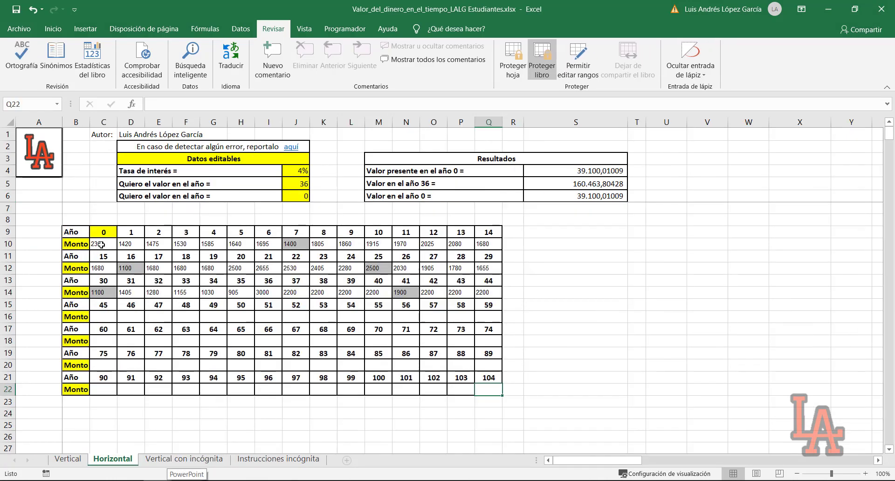
pyautogui.moveTo(100, 245); pyautogui.dragTo(380, 246)
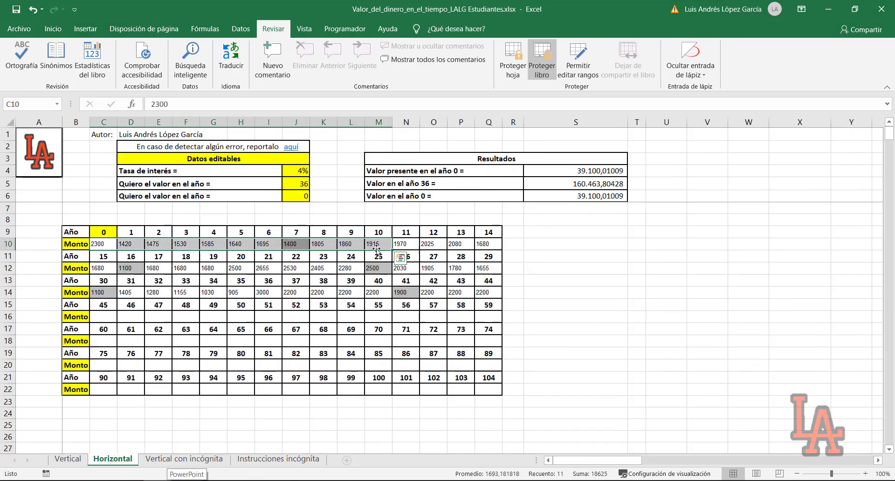
pyautogui.hotkey('ctrl', 'v')
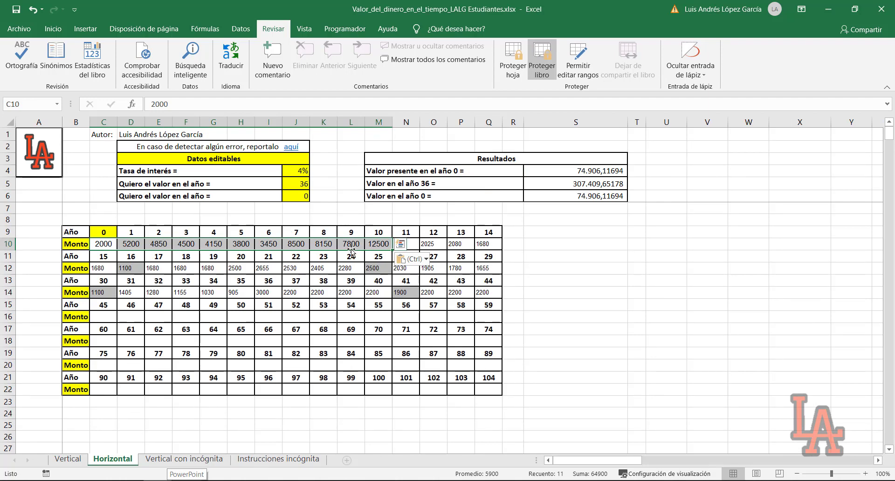
# - Clear the leftover amounts for years 11 to 44 in rows 10, 12 and 14
pyautogui.moveTo(413, 244); pyautogui.dragTo(488, 294)
pyautogui.press('Delete')
pyautogui.press('Delete')
pyautogui.press('Delete')
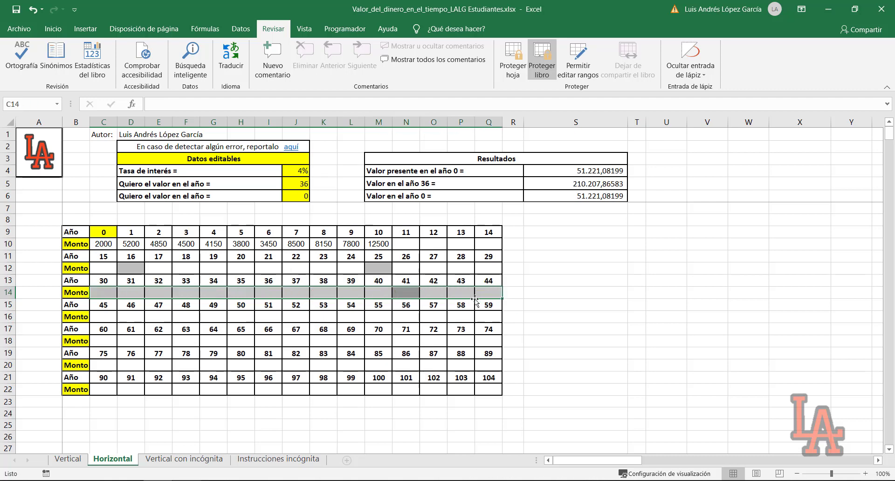
pyautogui.click(380, 320)
pyautogui.click(349, 316)
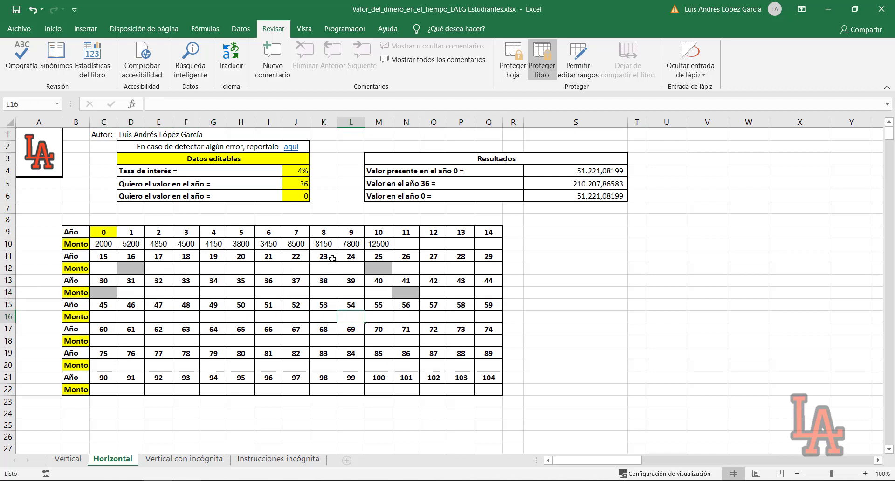
# - Set the interest rate in J4 to 7% and check the present value at year 0 in S4
pyautogui.click(306, 173)
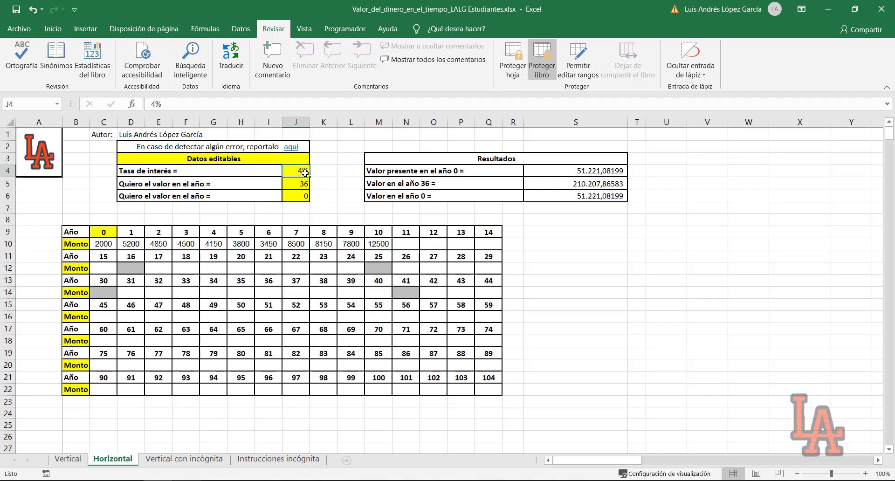
pyautogui.write('7')
pyautogui.click(310, 256)
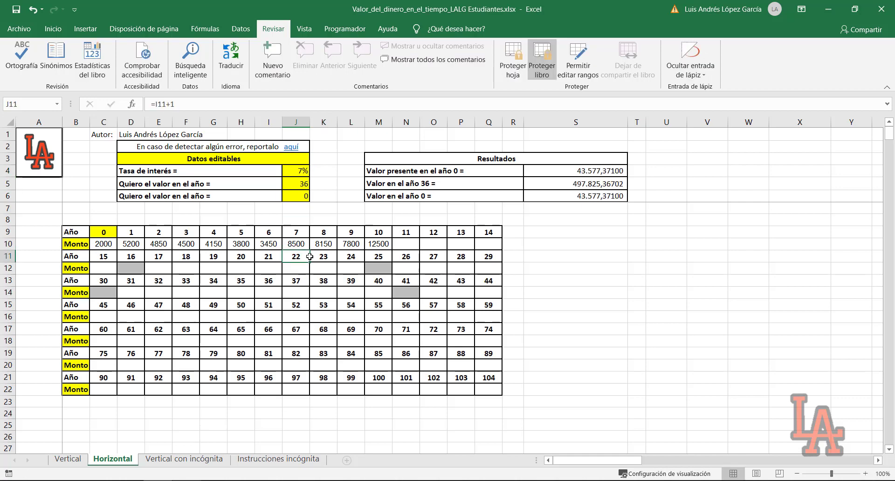
pyautogui.click(585, 173)
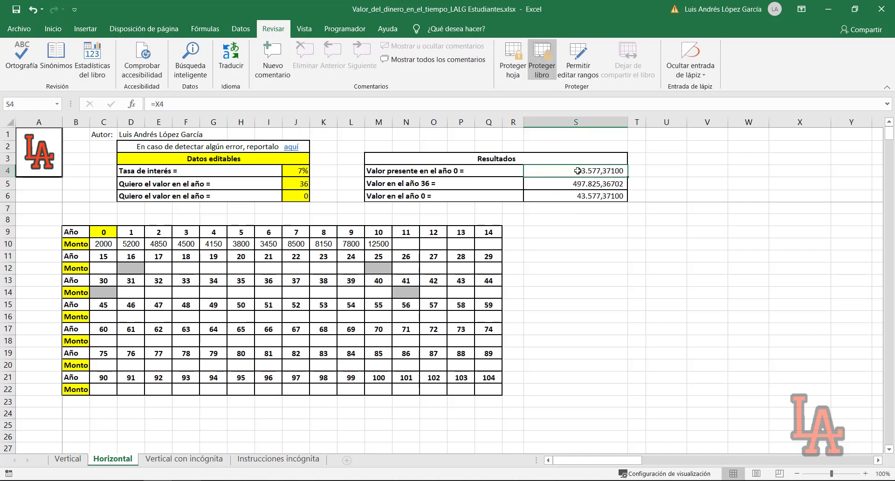
# - Compare the year 0 to 10 flow and its present value with parts a and b of exercise 7 in Word
pyautogui.moveTo(99, 244); pyautogui.dragTo(387, 246)
pyautogui.hotkey('alt', 'Tab')
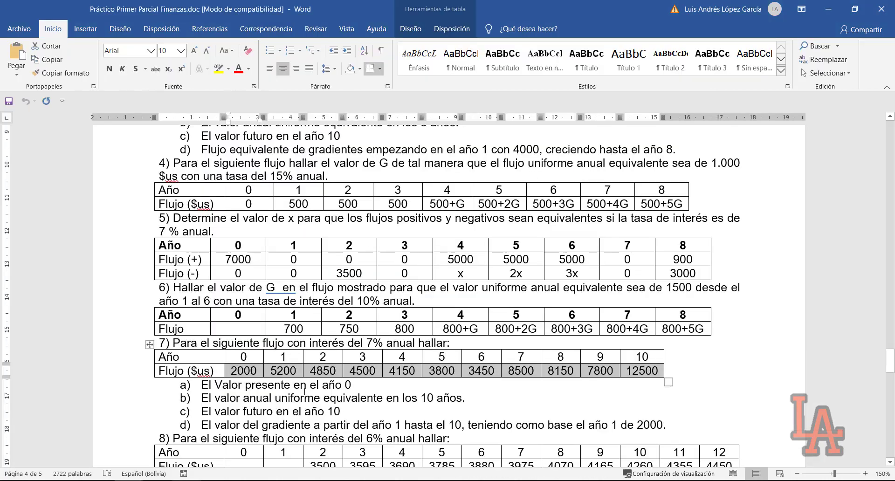
pyautogui.click(305, 387)
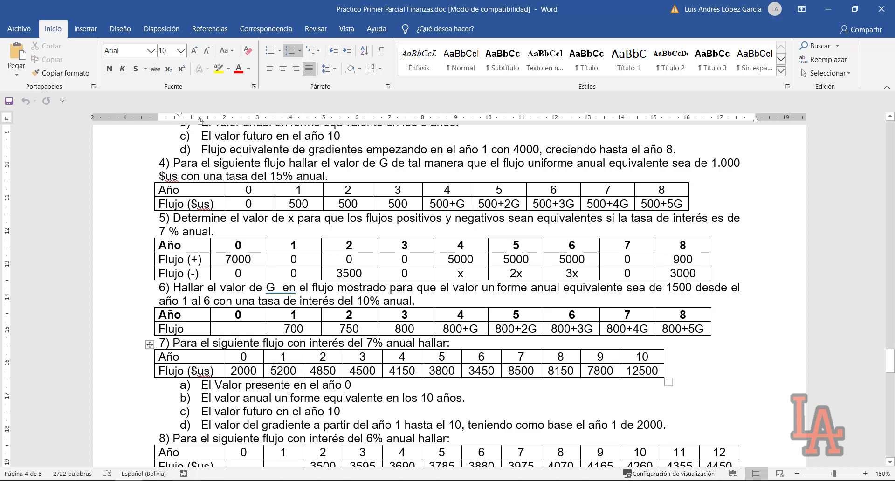
pyautogui.hotkey('alt', 'Tab')
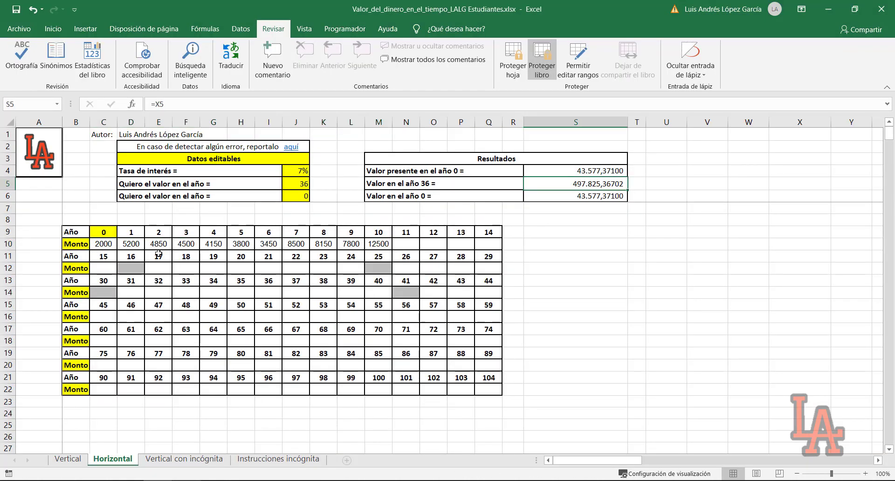
pyautogui.moveTo(99, 245); pyautogui.dragTo(410, 244)
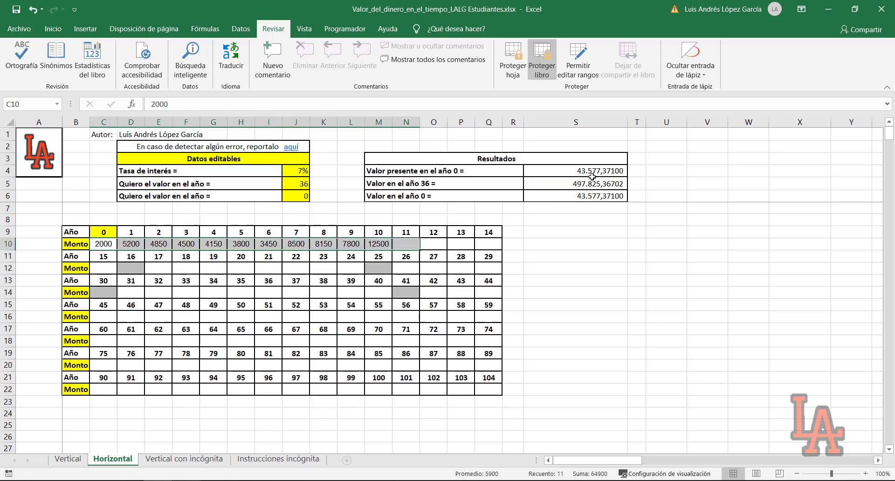
pyautogui.click(593, 172)
pyautogui.hotkey('alt', 'Tab')
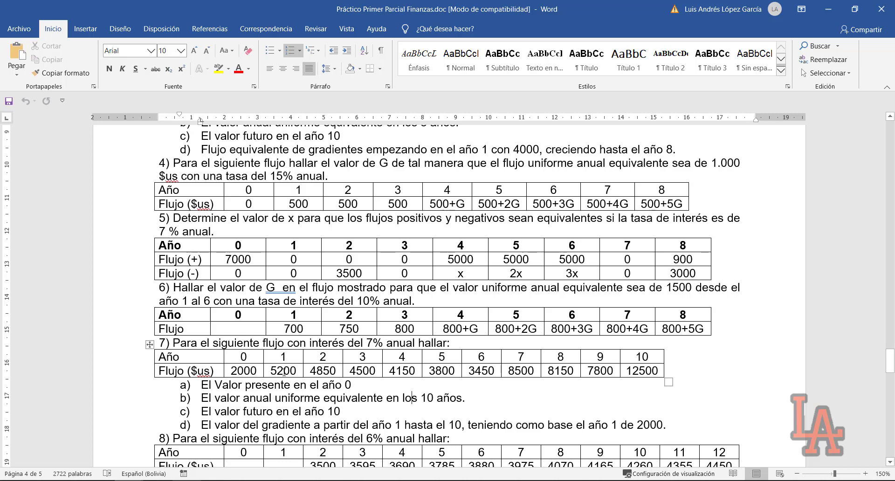
pyautogui.moveTo(284, 373); pyautogui.dragTo(643, 373)
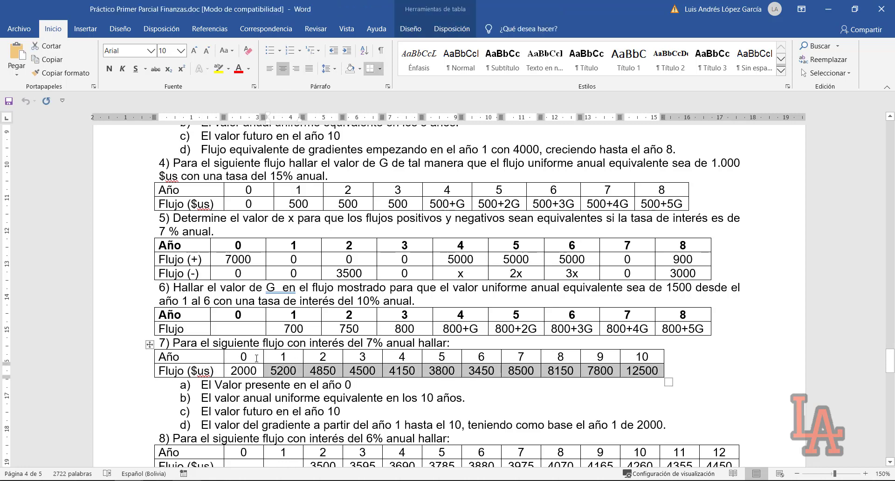
# - Back in Excel, copy the present value from S4 and paste it as a value into K11 of the Vertical con incógnita sheet
pyautogui.hotkey('alt', 'Tab')
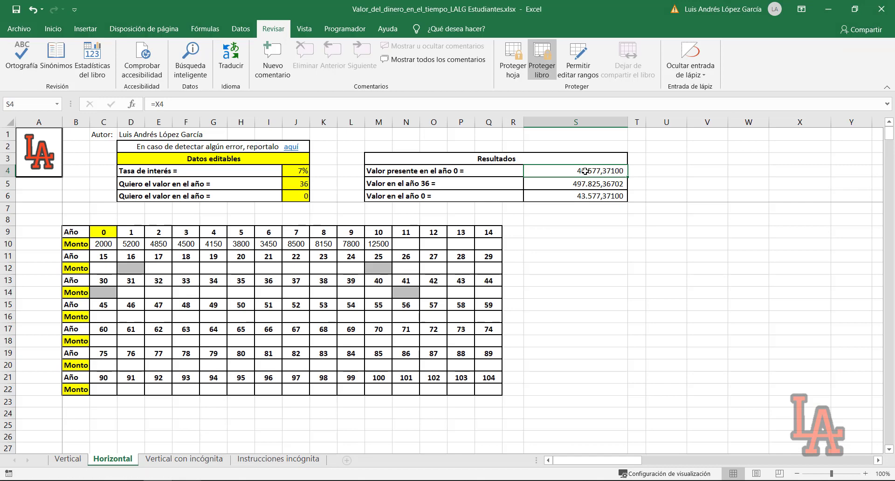
pyautogui.hotkey('ctrl', 'c')
pyautogui.click(203, 460)
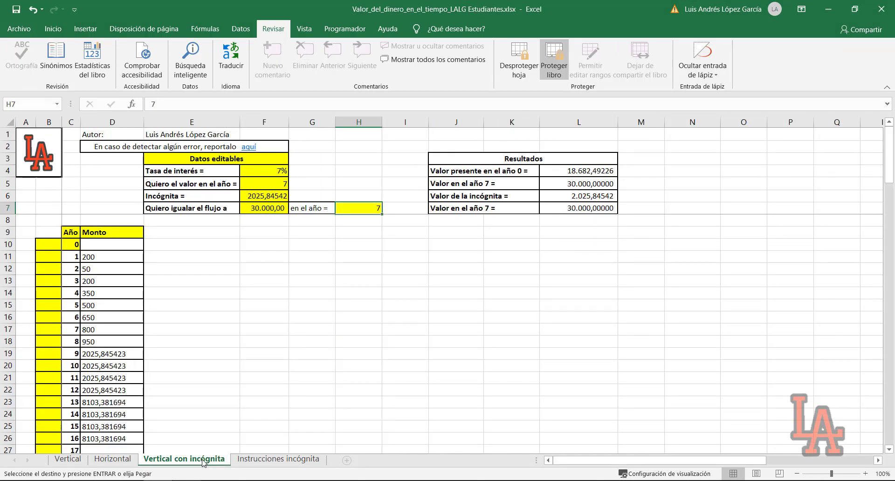
pyautogui.click(495, 258)
pyautogui.hotkey('ctrl', 'v')
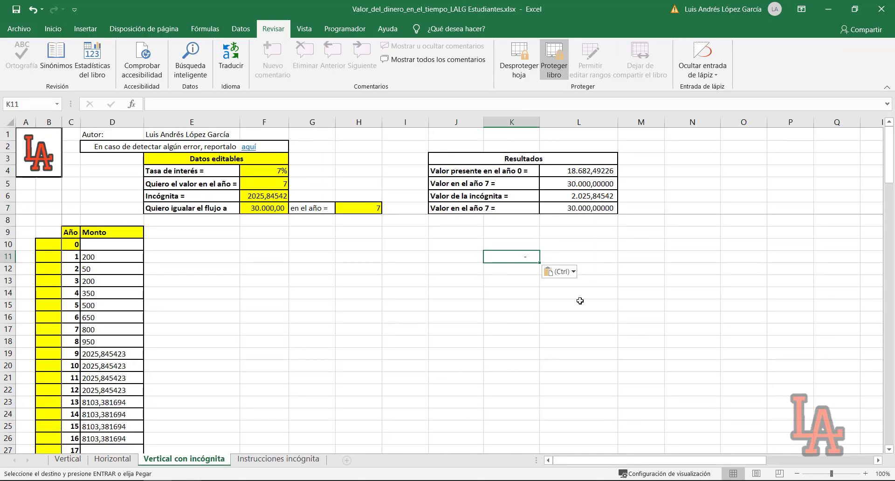
pyautogui.press('ctrl')
pyautogui.press('v')
pyautogui.press('ctrl')
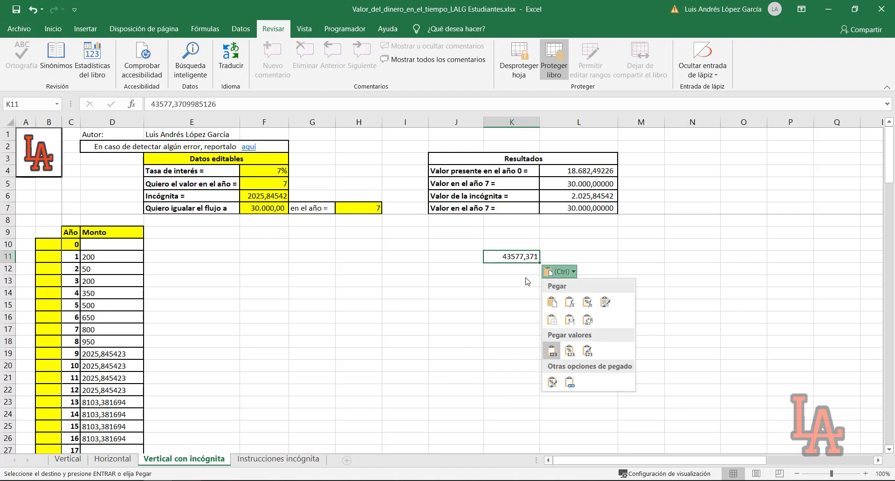
pyautogui.press('ctrl')
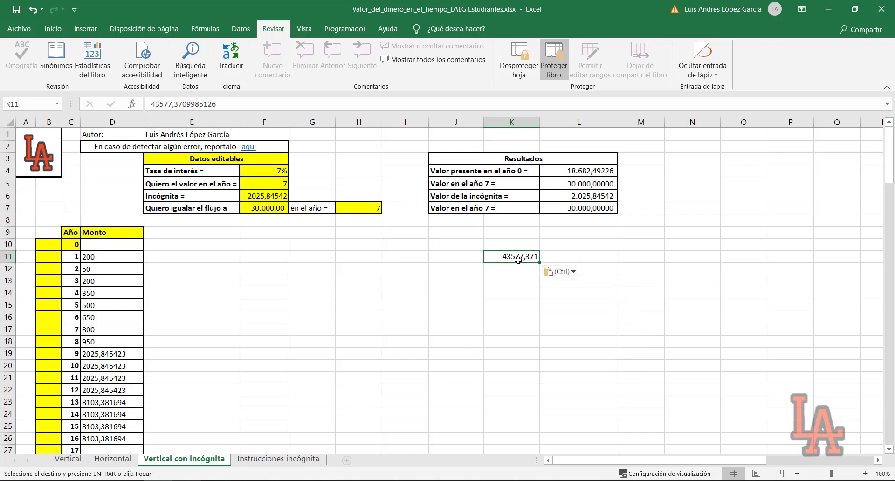
# - Clear the existing amounts for years 1 to 16 in the Monto column of the Vertical con incógnita sheet
pyautogui.click(138, 257)
pyautogui.hotkey('ctrl', 'shift', 'Down')
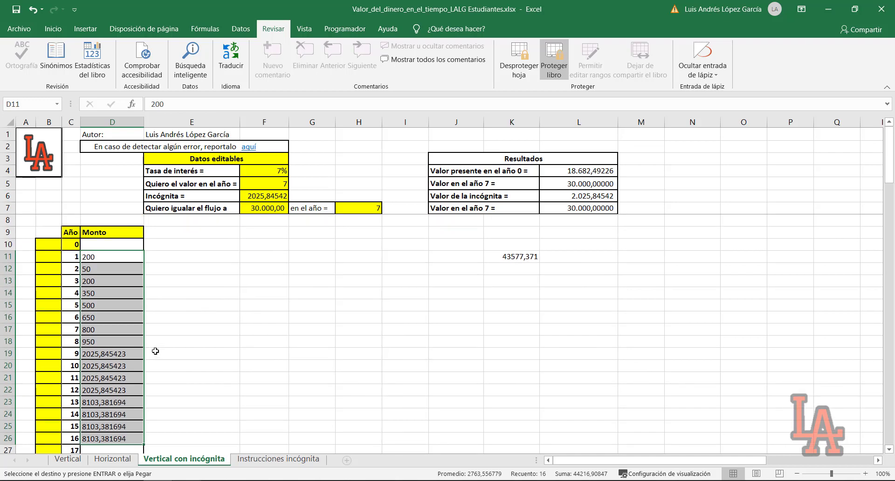
pyautogui.press('Delete')
pyautogui.click(139, 338)
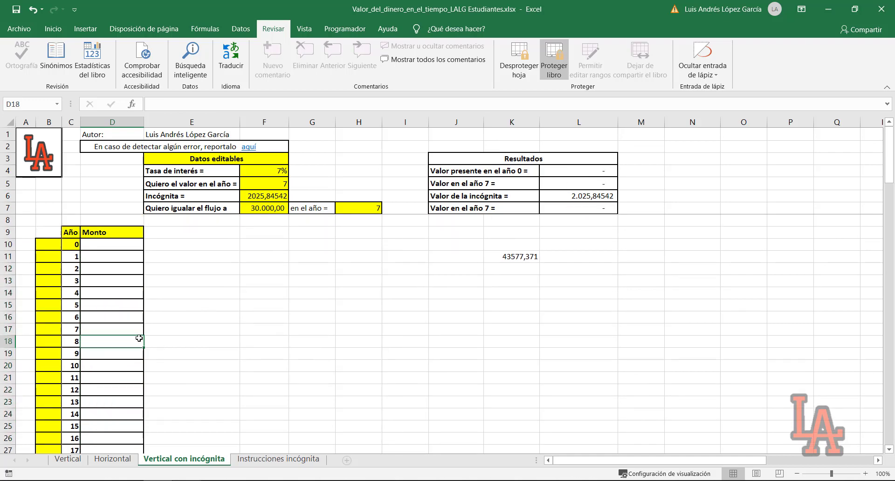
# - Switch to Word and check the annual uniform equivalent value requested in part b of exercise 7
pyautogui.hotkey('alt', 'Tab')
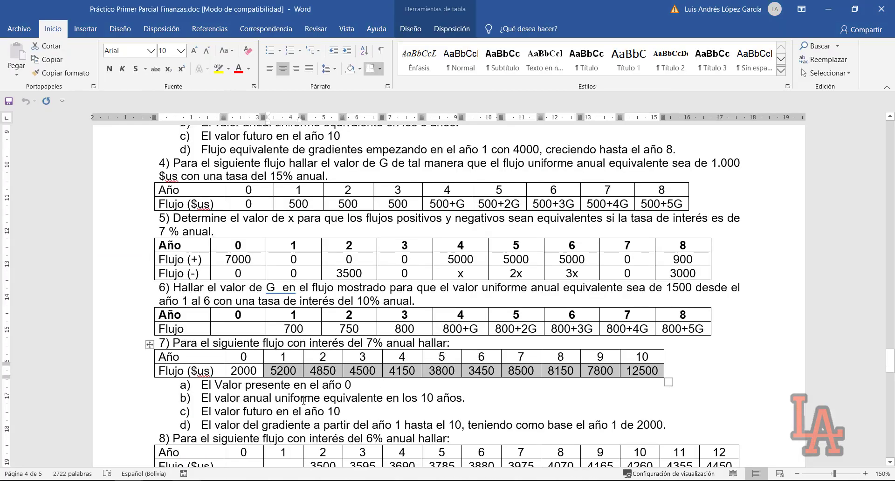
pyautogui.doubleClick(254, 399)
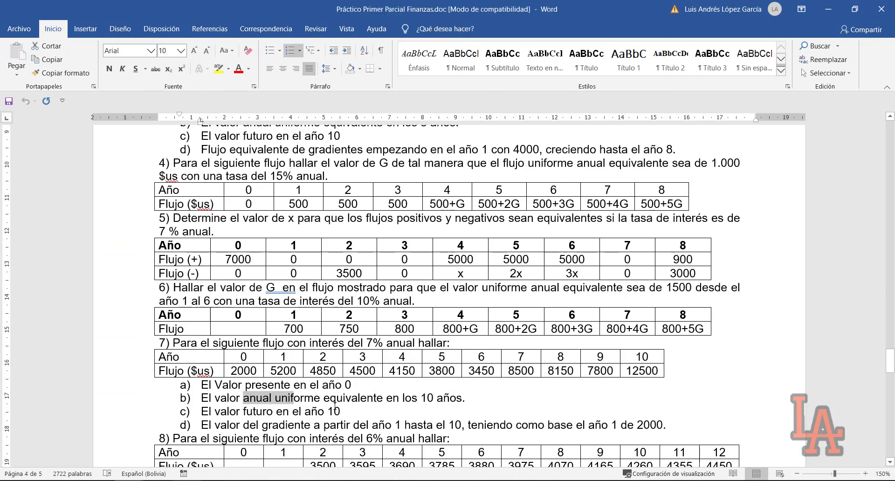
pyautogui.hotkey('alt', 'Tab')
# - Back in Excel, enter =$F$6 in D11 for year 1 and fill it through year 10 in D20
pyautogui.click(122, 293)
pyautogui.click(100, 258)
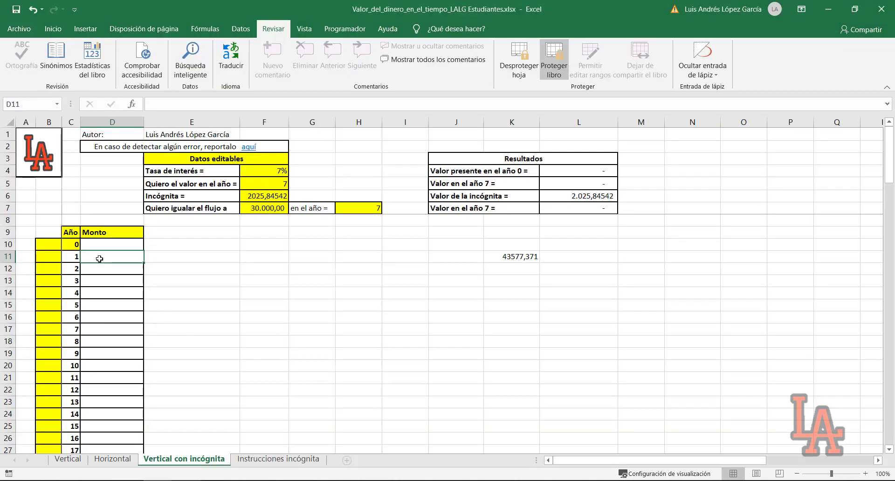
pyautogui.write('=')
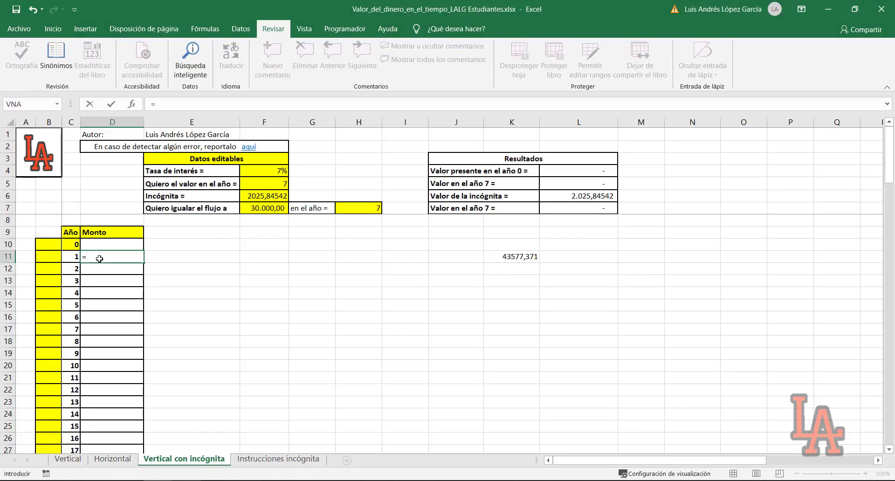
pyautogui.click(255, 198)
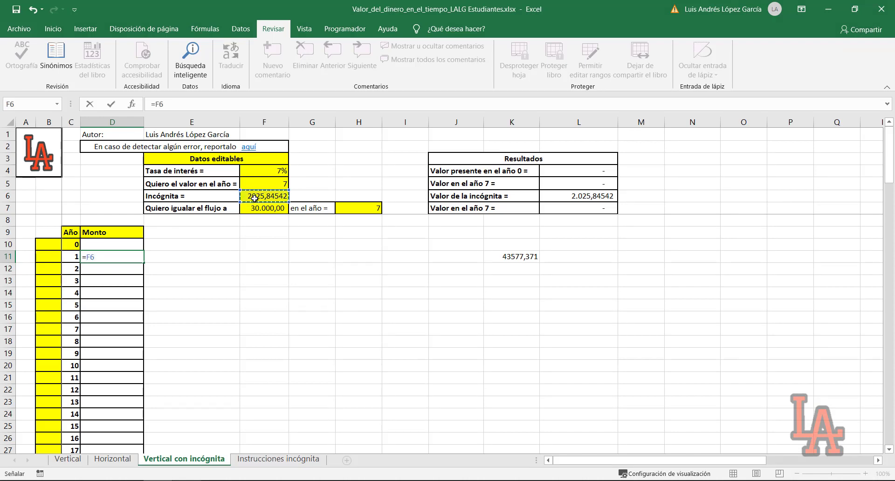
pyautogui.press('F4')
pyautogui.press('Return')
pyautogui.click(138, 259)
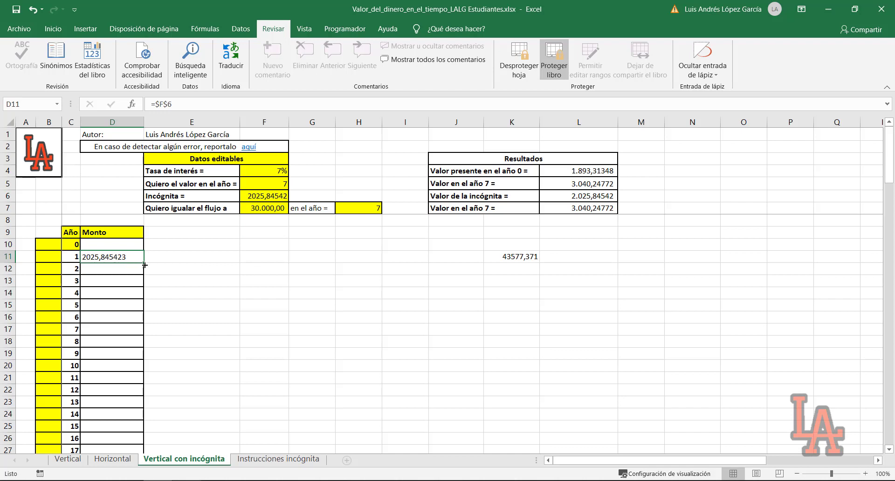
pyautogui.moveTo(144, 265); pyautogui.dragTo(140, 368)
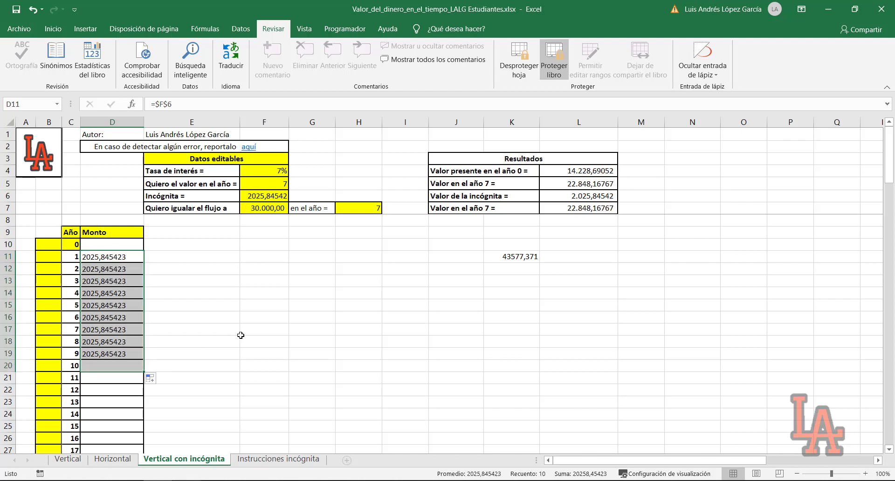
# - Set the unknown in F6 to 100 and compare the present value in L4 with the target in K11
pyautogui.click(265, 200)
pyautogui.write('100')
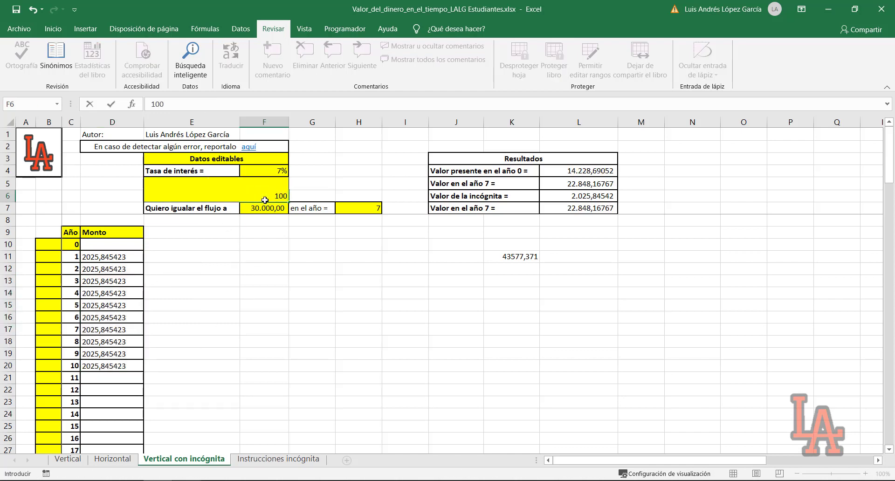
pyautogui.press('Return')
pyautogui.click(264, 245)
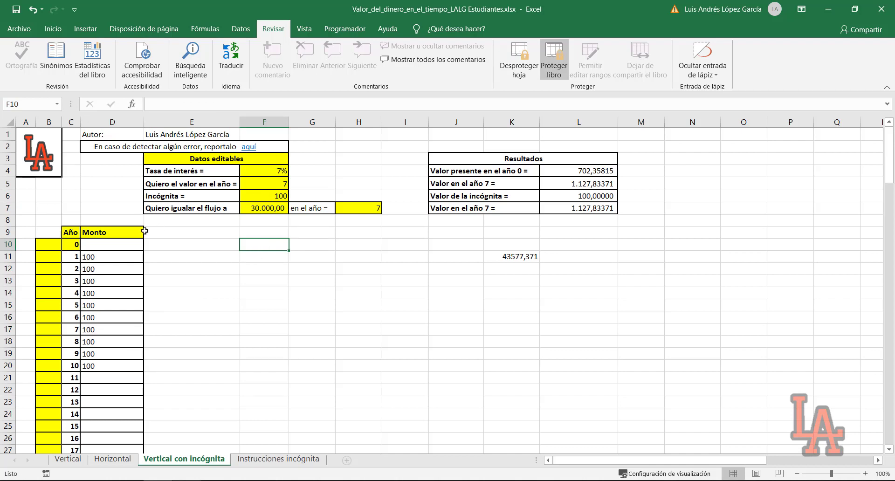
pyautogui.moveTo(110, 253); pyautogui.dragTo(124, 366)
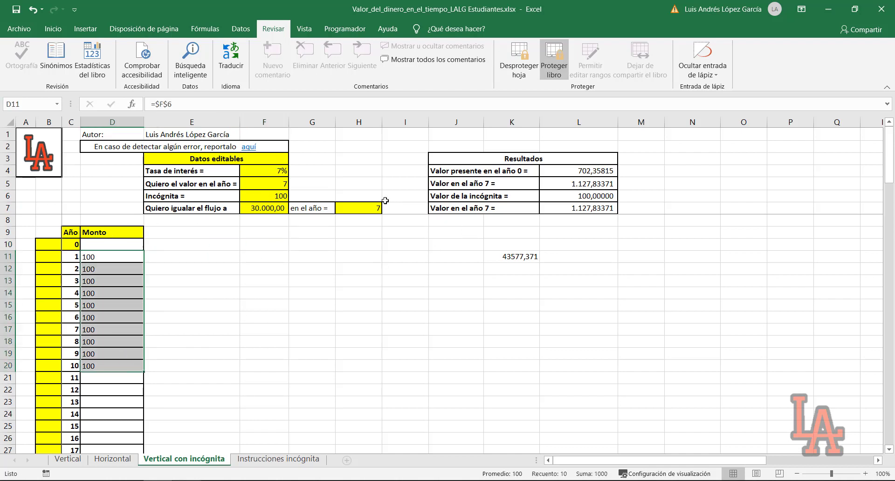
pyautogui.click(572, 167)
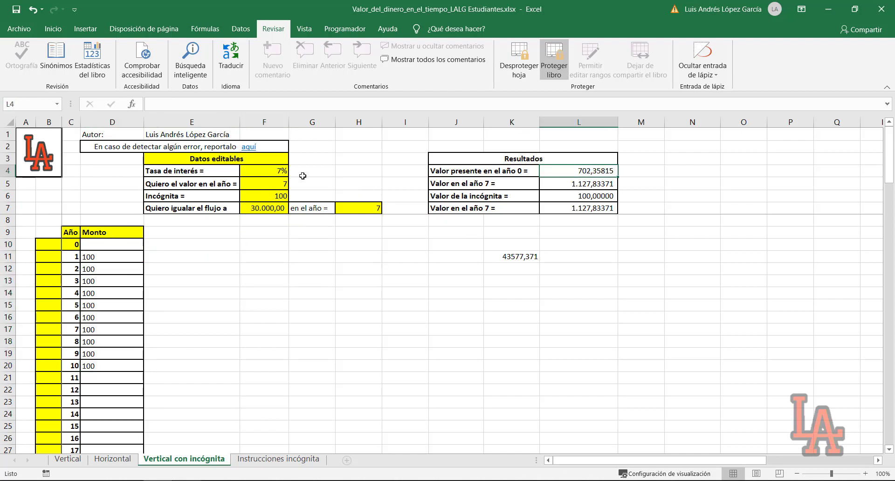
pyautogui.click(256, 175)
pyautogui.click(580, 172)
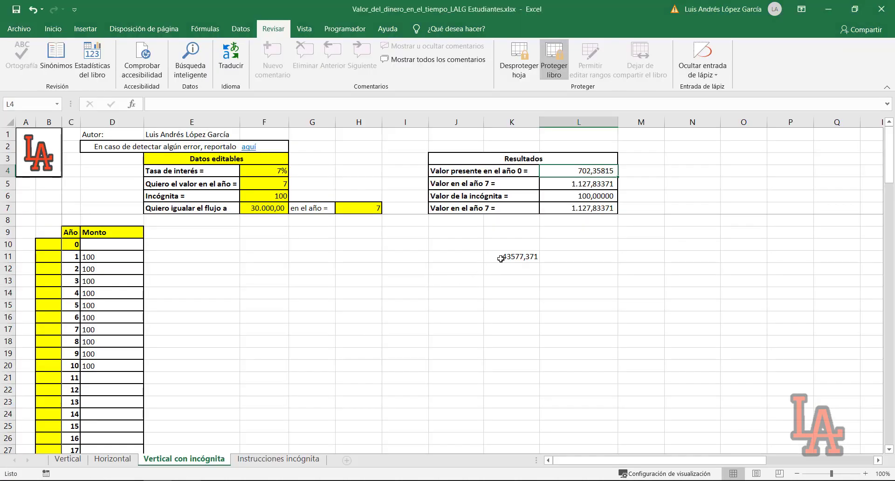
pyautogui.click(487, 258)
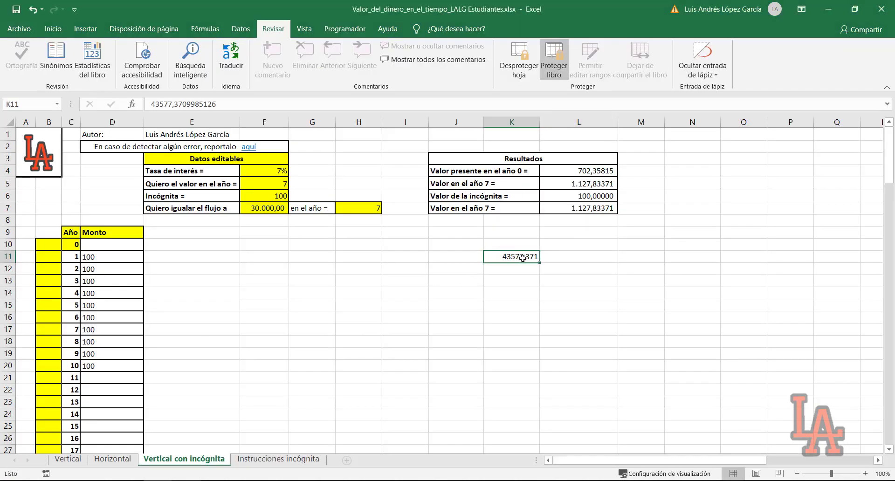
pyautogui.click(241, 28)
pyautogui.click(359, 244)
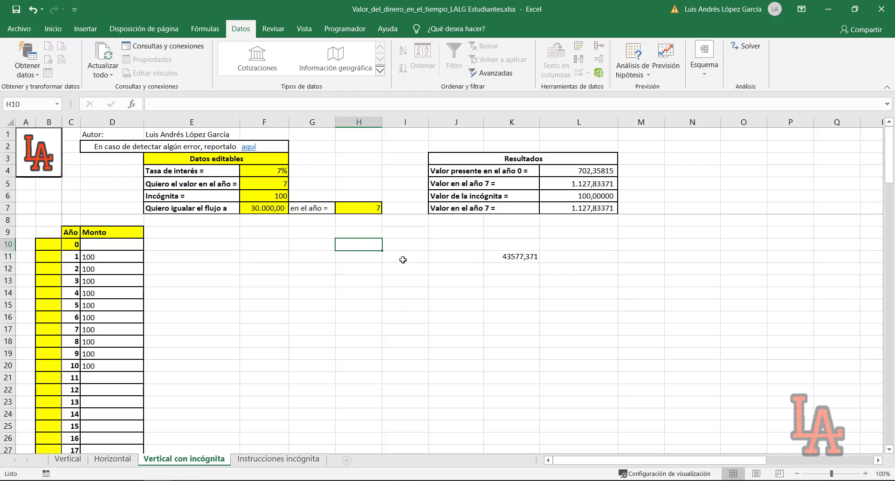
pyautogui.hotkey('ctrl', 'z')
pyautogui.hotkey('ctrl', 'z')
# - Set the amount the flow must equal in F7 to 43577,371 and its year in H7 to 0
pyautogui.click(248, 214)
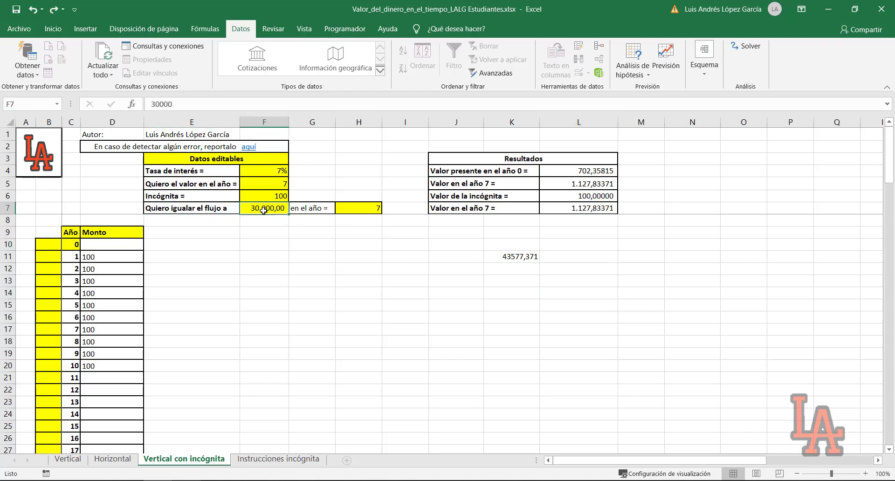
pyautogui.write('43')
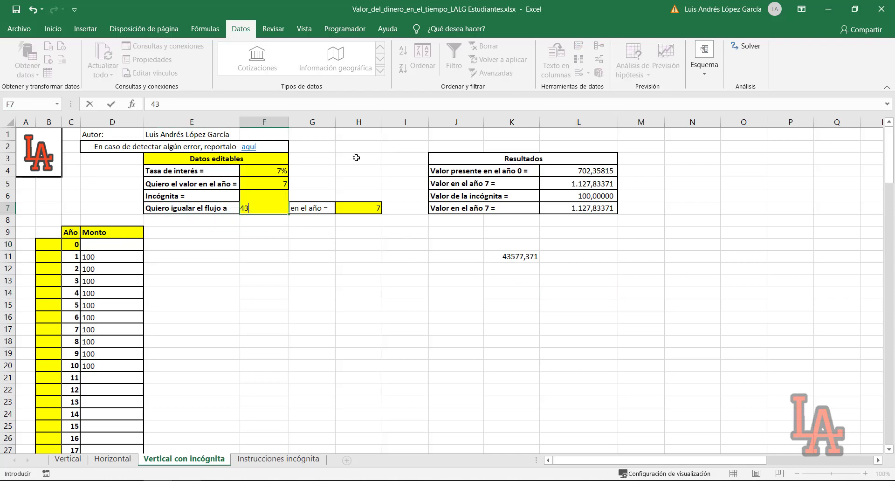
pyautogui.write('.577,37')
pyautogui.press('Return')
pyautogui.click(353, 214)
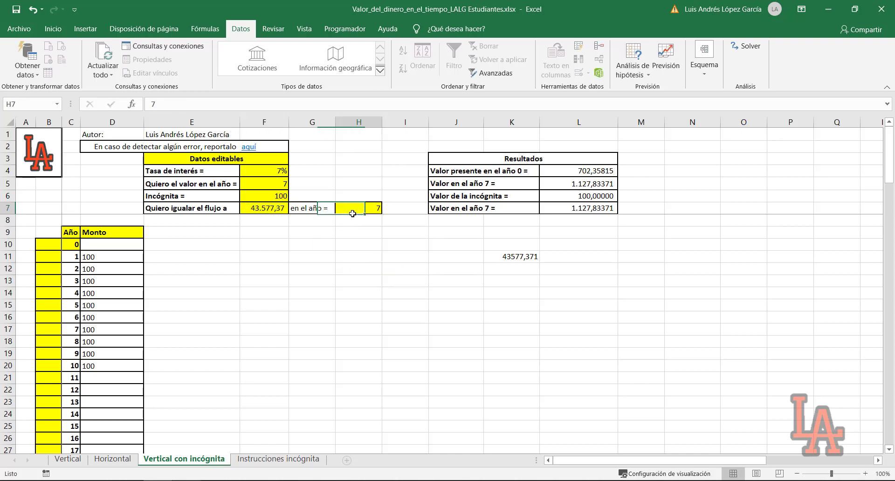
pyautogui.write('0')
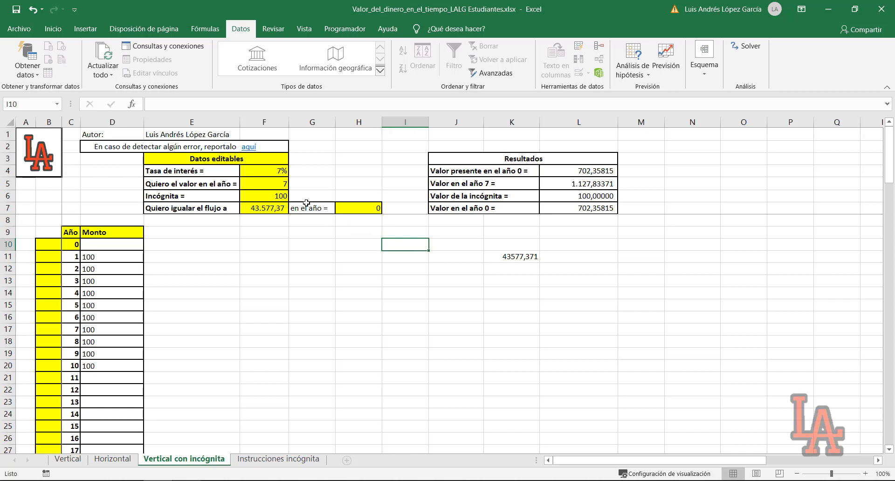
# - Run Goal Seek to bring L7 to 43577,37 by changing the unknown in F6, and accept the solution
pyautogui.click(479, 209)
pyautogui.click(580, 208)
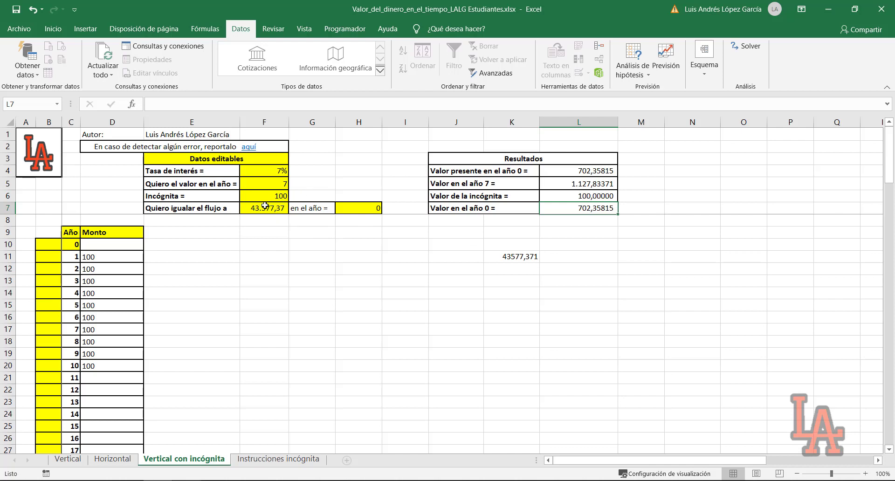
pyautogui.click(265, 206)
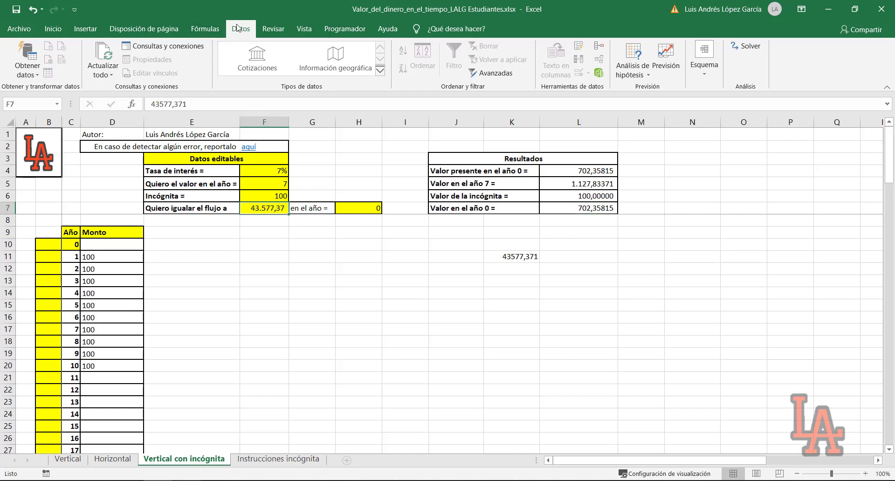
pyautogui.click(635, 70)
pyautogui.click(641, 102)
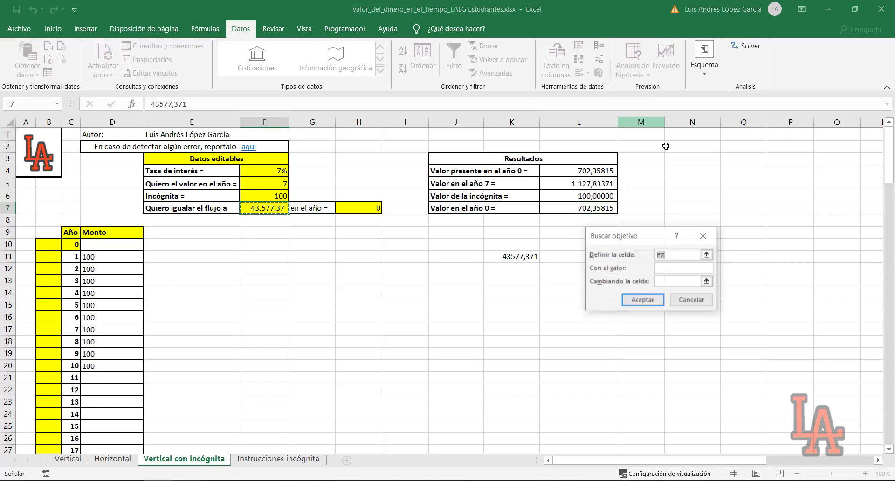
pyautogui.moveTo(667, 235); pyautogui.dragTo(694, 232)
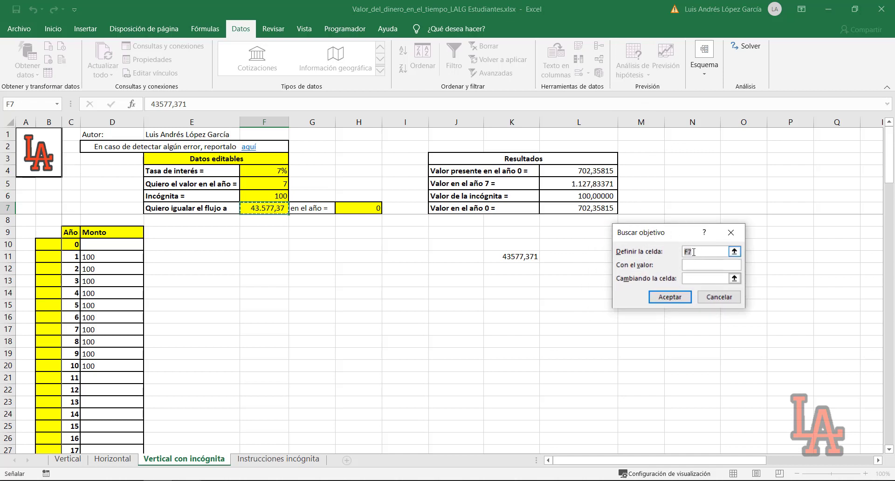
pyautogui.click(588, 210)
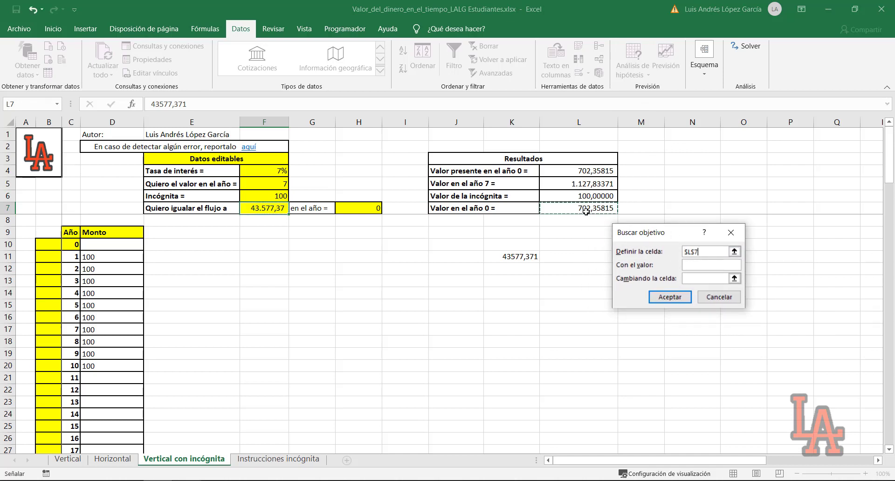
pyautogui.click(691, 265)
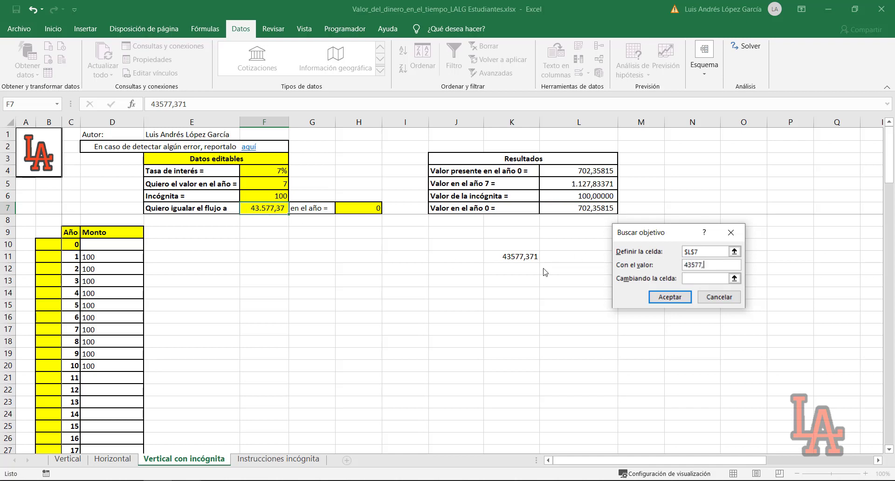
pyautogui.click(705, 280)
pyautogui.click(256, 196)
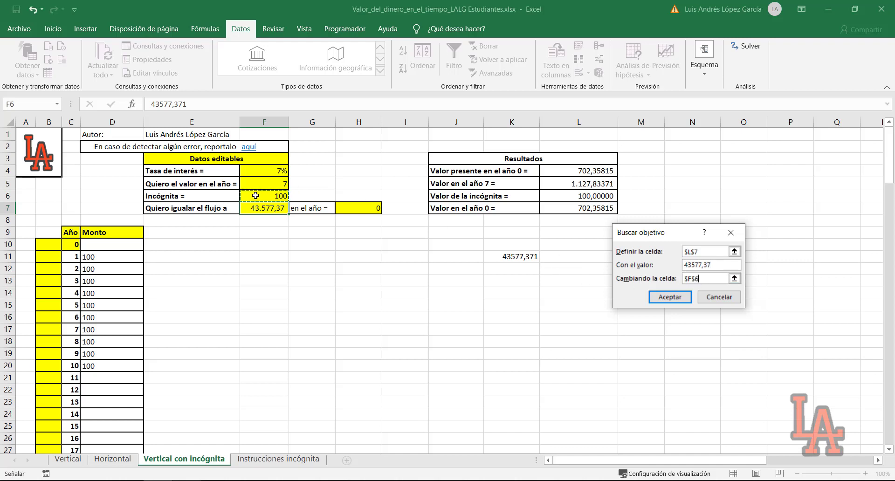
pyautogui.click(670, 297)
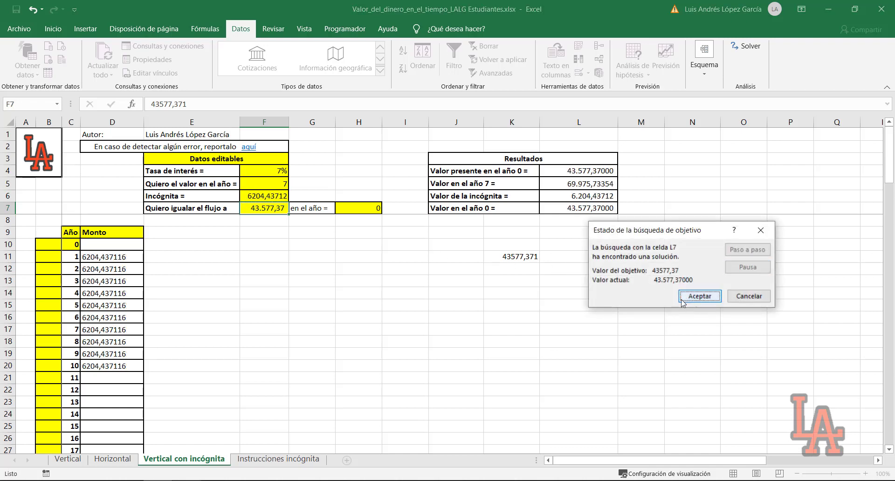
pyautogui.click(685, 297)
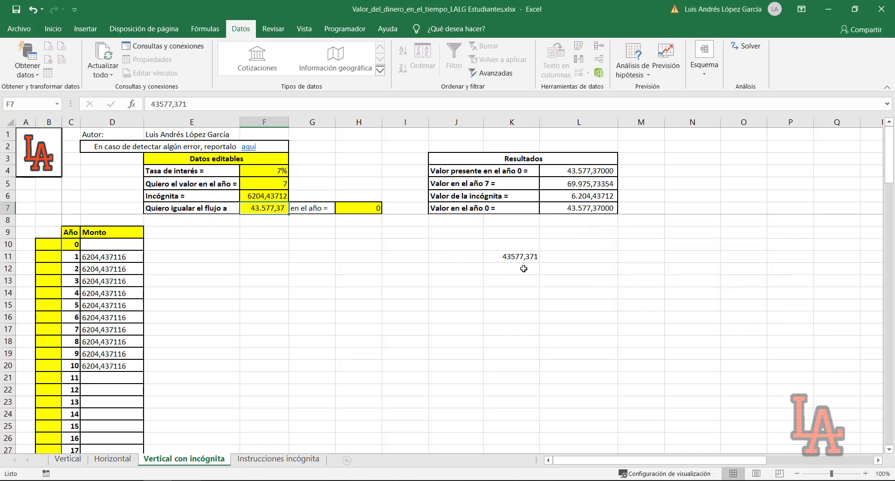
# - Review the solved unknown in F6 and the uniform amounts for years 1 to 10 in the Monto column
pyautogui.click(270, 197)
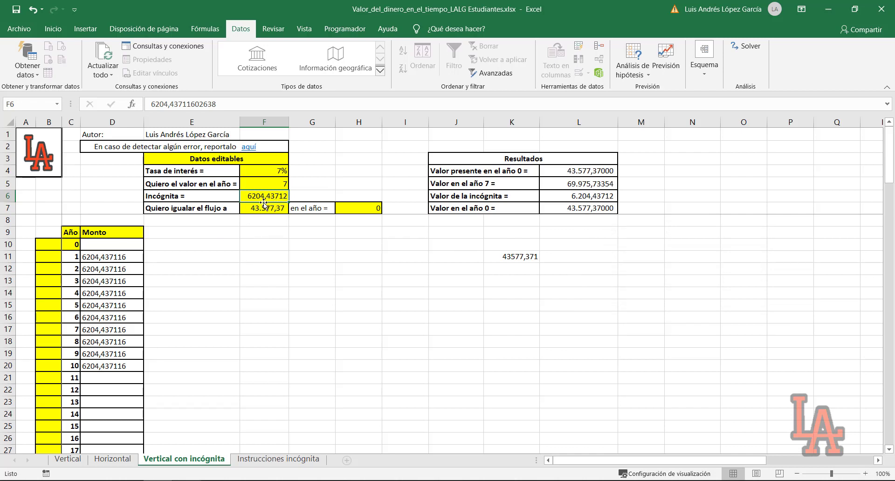
pyautogui.click(122, 255)
pyautogui.hotkey('shift', 'Down')
pyautogui.hotkey('shift', 'Down')
pyautogui.hotkey('shift', 'Down')
pyautogui.hotkey('shift', 'Down')
pyautogui.hotkey('shift', 'Down')
pyautogui.hotkey('shift', 'Down')
pyautogui.hotkey('shift', 'Down')
pyautogui.hotkey('shift', 'Down')
pyautogui.hotkey('shift', 'Down')
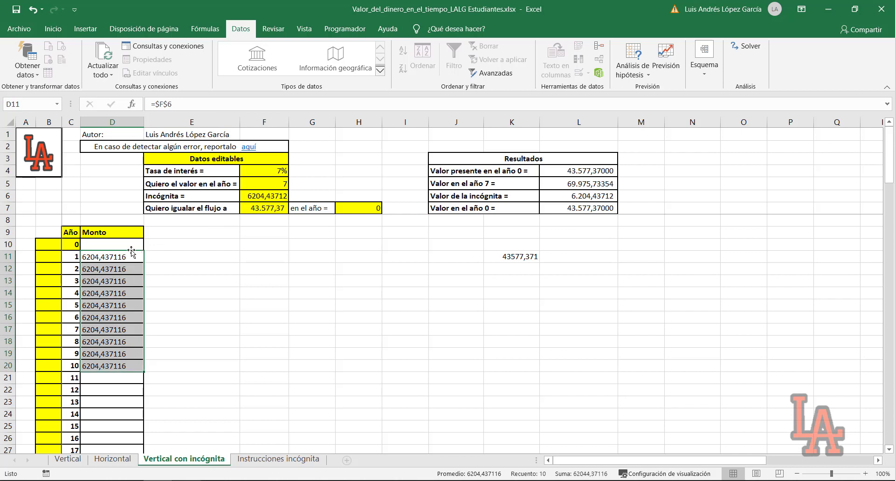
pyautogui.moveTo(119, 256); pyautogui.dragTo(100, 356)
# - Compare the year 0 value in L7 with K11 and with the present value on the Horizontal sheet
pyautogui.click(592, 208)
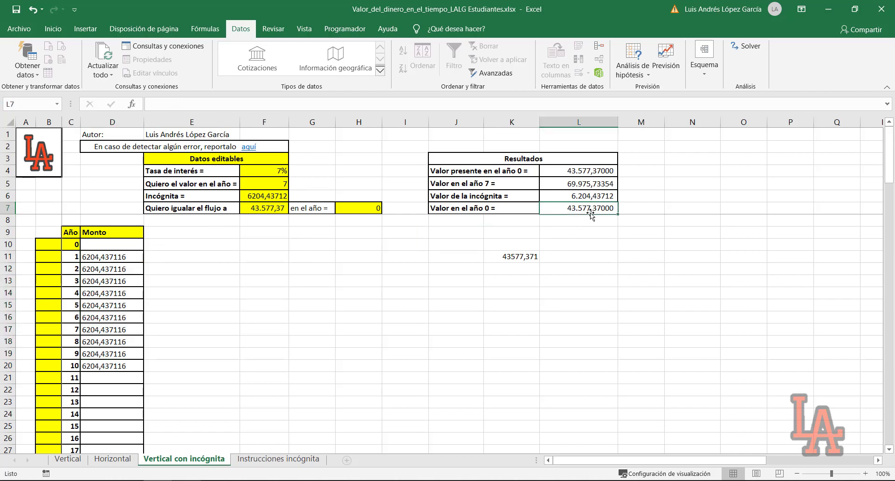
pyautogui.click(522, 256)
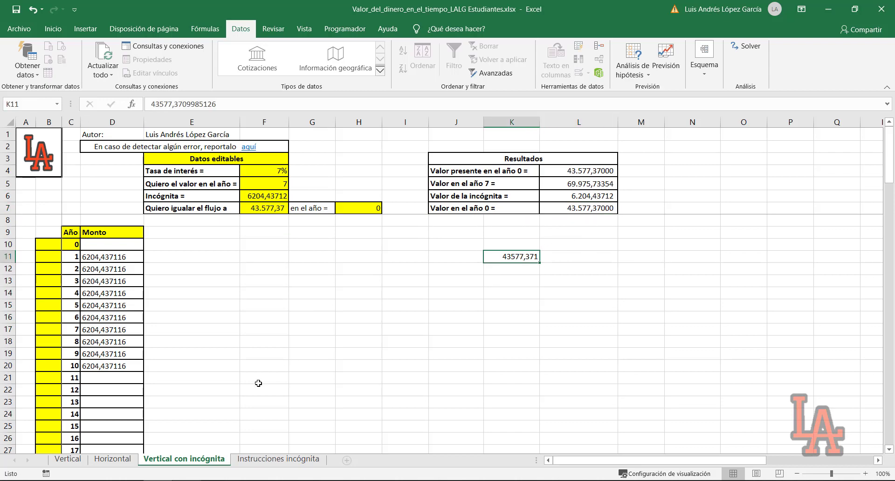
pyautogui.click(113, 459)
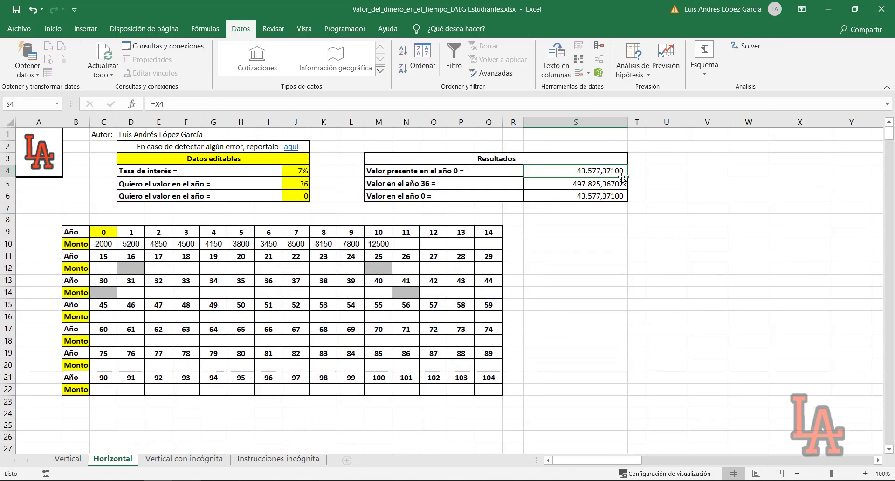
pyautogui.click(186, 458)
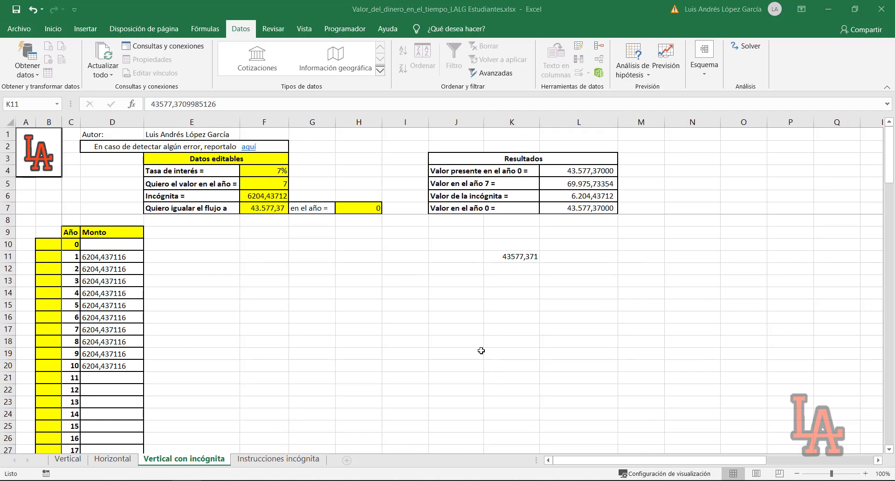
# - Check item c of exercise 7 in Word, and in Excel set the year wanted in F5 to 10 for the future value
pyautogui.hotkey('alt', 'Tab')
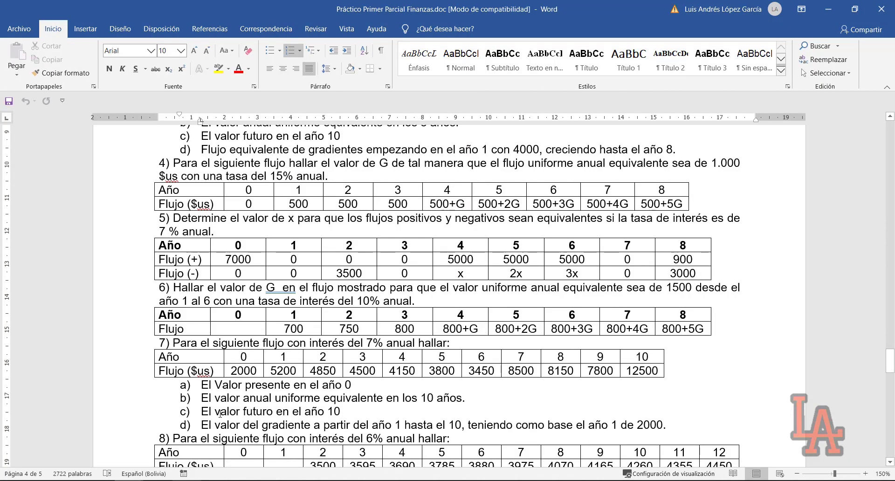
pyautogui.moveTo(212, 412); pyautogui.dragTo(343, 411)
pyautogui.hotkey('alt', 'Tab')
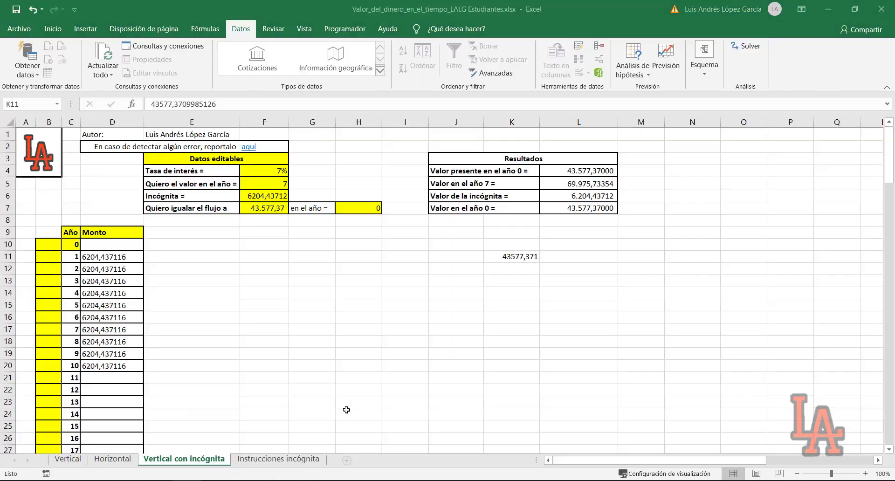
pyautogui.click(378, 293)
pyautogui.click(282, 190)
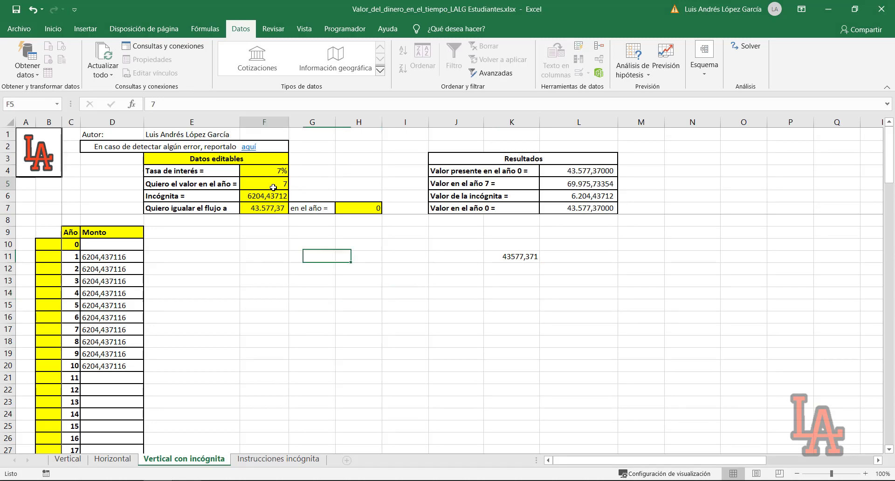
pyautogui.write('10')
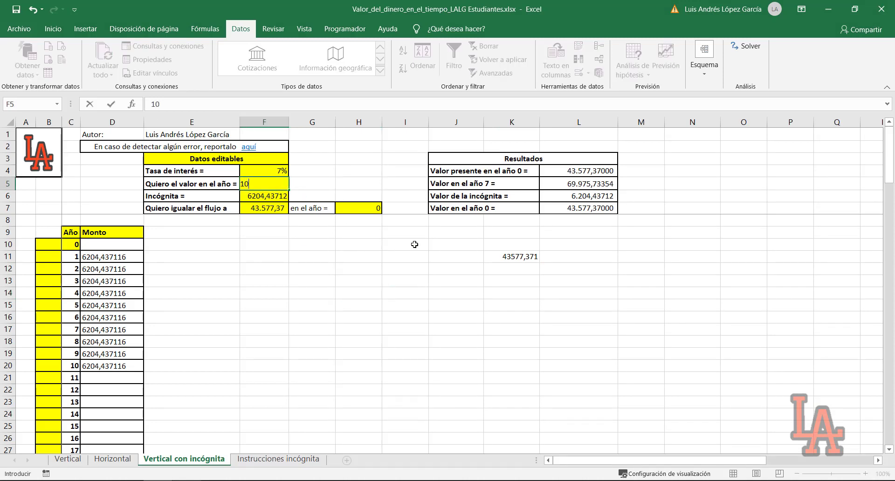
pyautogui.press('Return')
pyautogui.click(581, 184)
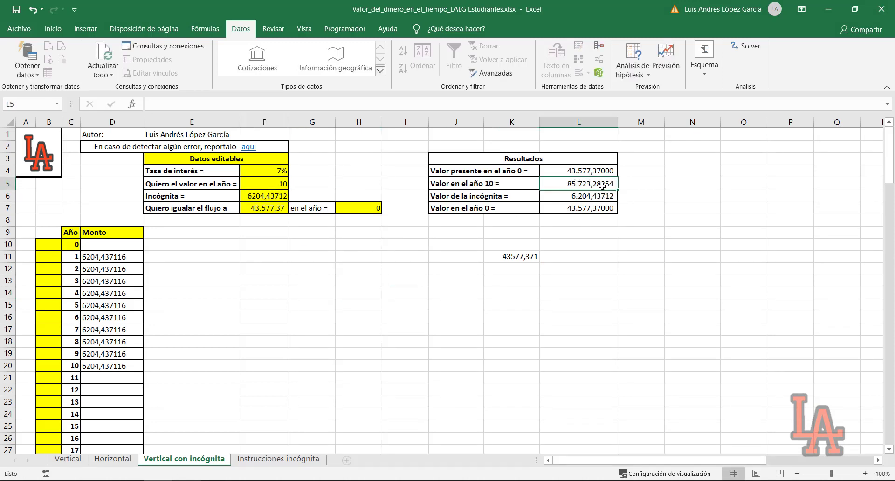
# - Read item d of exercise 7 in Word, about the gradient over years 1 to 10, and return to Excel
pyautogui.hotkey('alt', 'Tab')
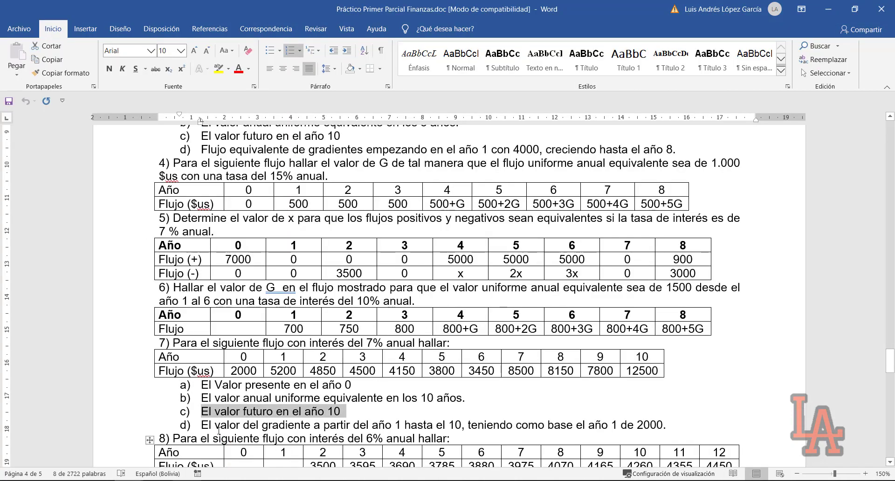
pyautogui.doubleClick(227, 425)
pyautogui.moveTo(285, 426); pyautogui.dragTo(668, 422)
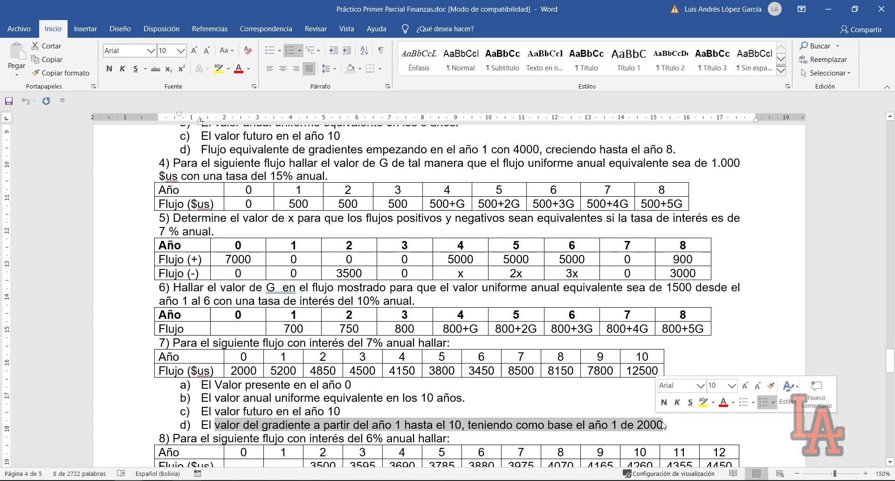
pyautogui.click(668, 423)
pyautogui.hotkey('alt', 'Tab')
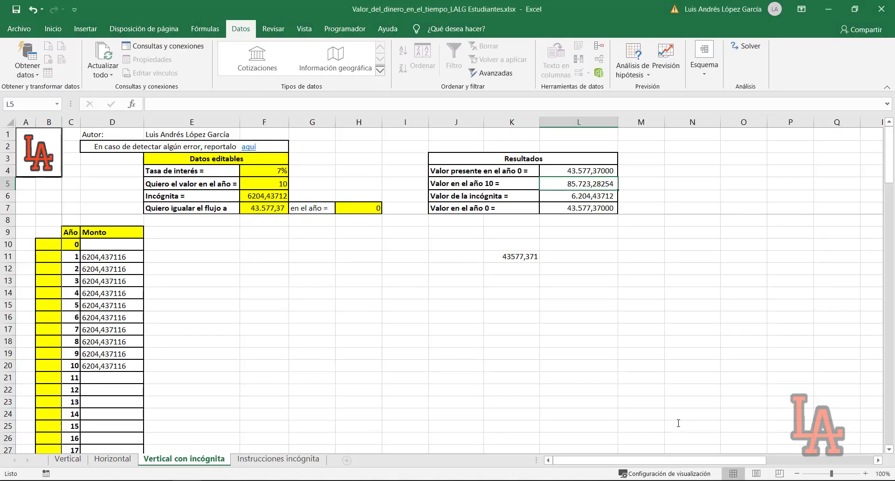
# - Copy the solved unknown from F6 into K13 and label it "Anualidad" in J13
pyautogui.click(520, 257)
pyautogui.click(248, 201)
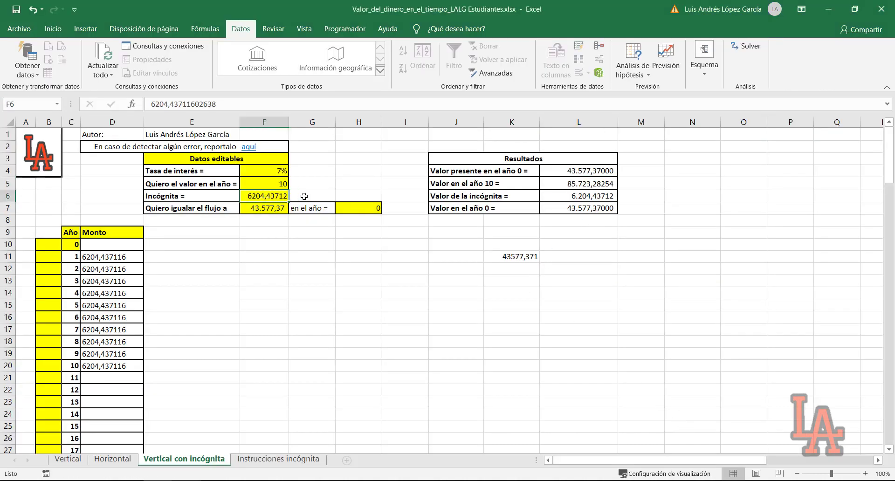
pyautogui.hotkey('ctrl', 'c')
pyautogui.click(506, 284)
pyautogui.hotkey('ctrl', 'v')
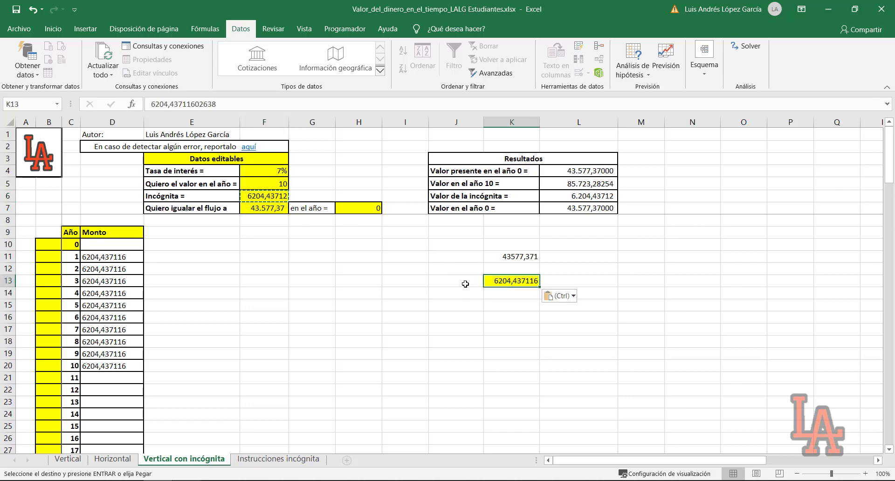
pyautogui.click(467, 283)
pyautogui.write('Anuali')
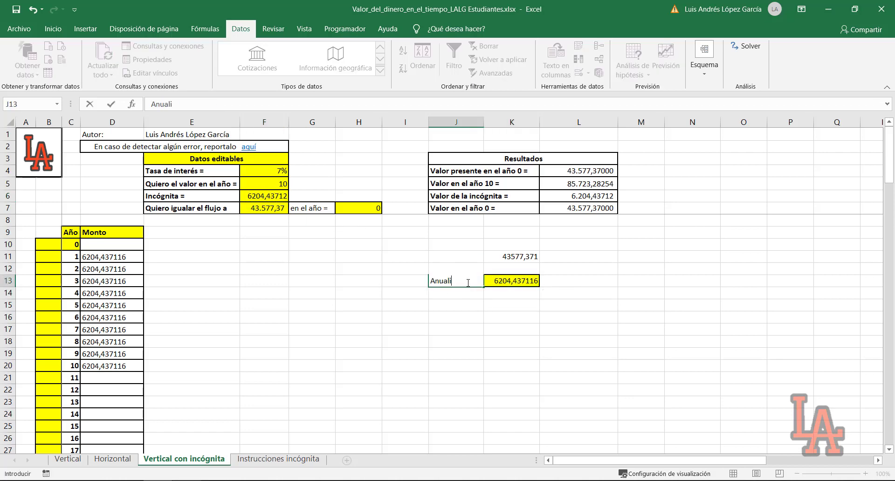
pyautogui.write('dad')
pyautogui.press('Return')
# - Check the exercise 7 gradient statement in Word, and clear the Monto amounts in D10:D24 of the Excel sheet
pyautogui.hotkey('alt', 'Tab')
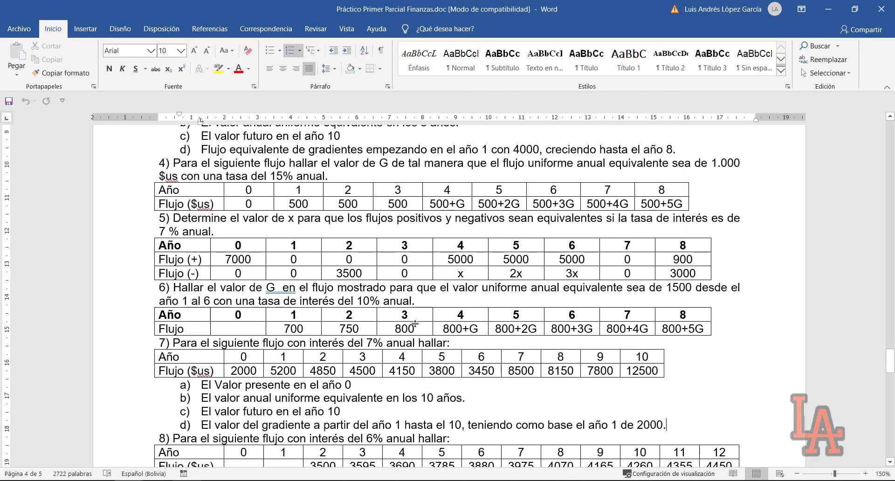
pyautogui.hotkey('alt', 'Tab')
pyautogui.moveTo(127, 245); pyautogui.dragTo(144, 388)
pyautogui.hotkey('alt', 'Tab')
pyautogui.hotkey('alt', 'Tab')
pyautogui.scroll(1, 187, 326)
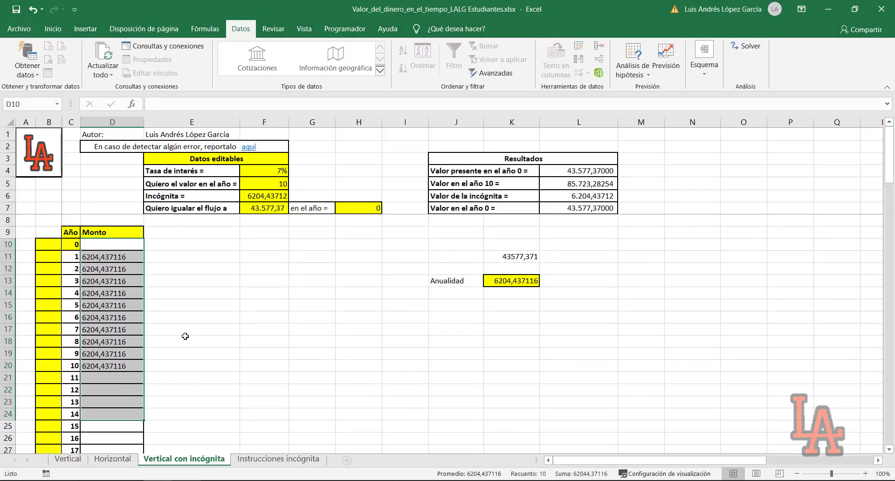
pyautogui.press('Delete')
# - Look up the gradient's base amount in Word and enter 2000 as the year 1 amount in D11 in Excel
pyautogui.hotkey('alt', 'Tab')
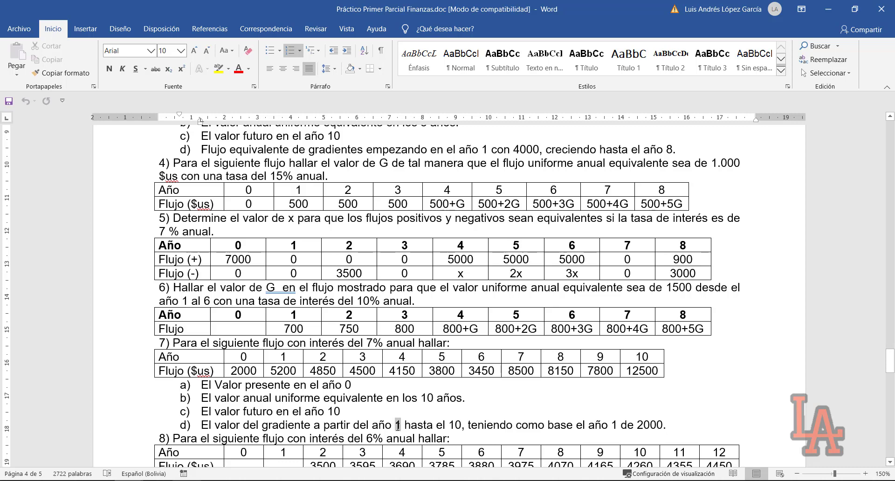
pyautogui.doubleClick(648, 425)
pyautogui.hotkey('alt', 'Tab')
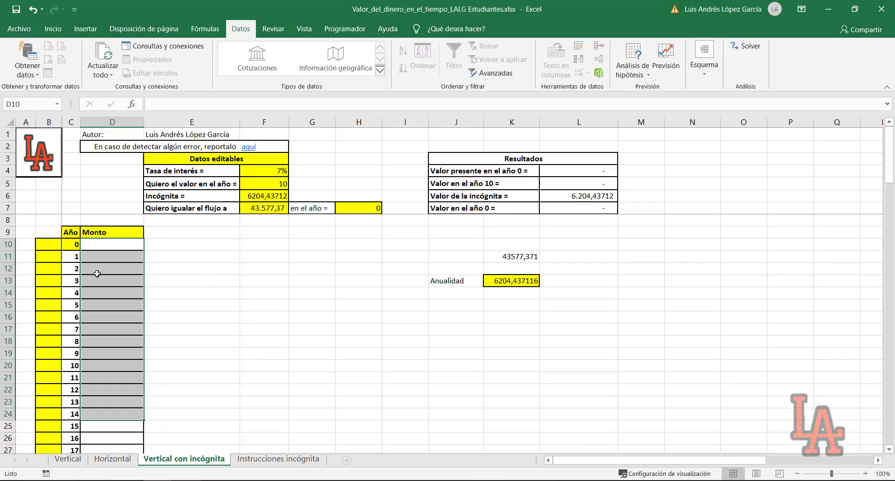
pyautogui.click(92, 258)
pyautogui.write('2000')
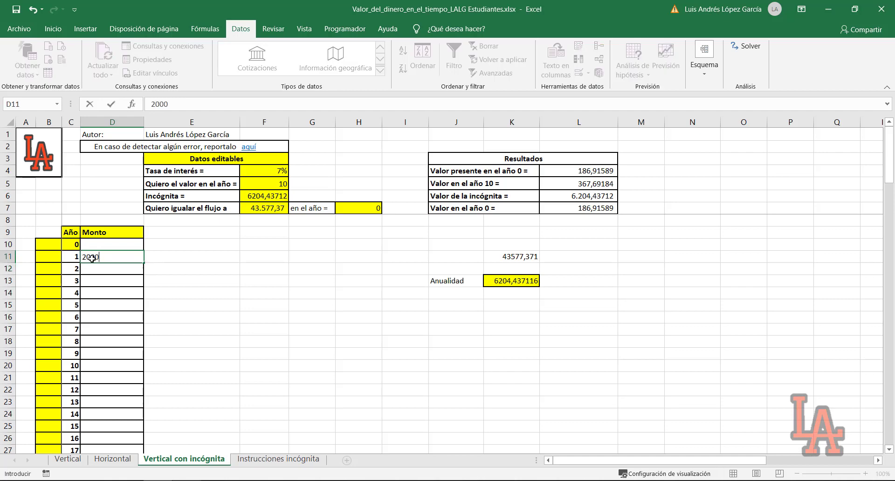
pyautogui.press('Return')
# - Check the gradient's final year in Word, and enter the formula =$D$11+B12*$F$6 for year 2 in D12 in Excel
pyautogui.hotkey('alt', 'Tab')
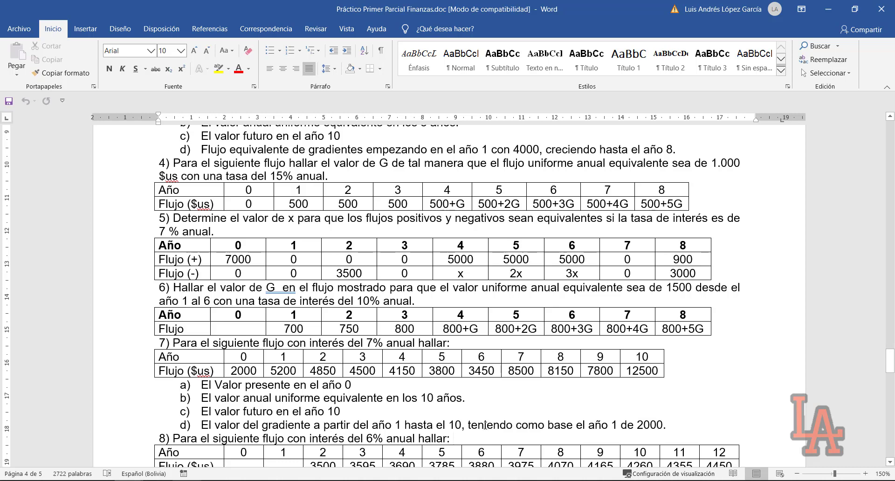
pyautogui.doubleClick(456, 425)
pyautogui.hotkey('alt', 'Tab')
pyautogui.click(102, 288)
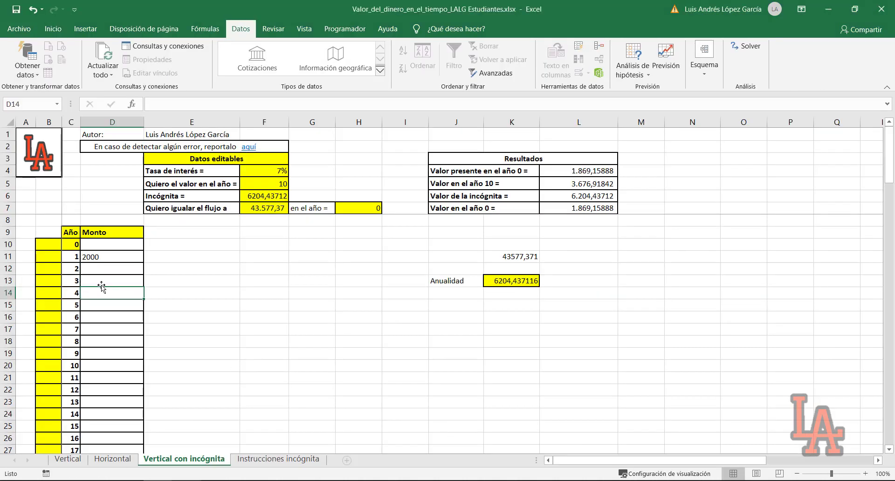
pyautogui.click(108, 267)
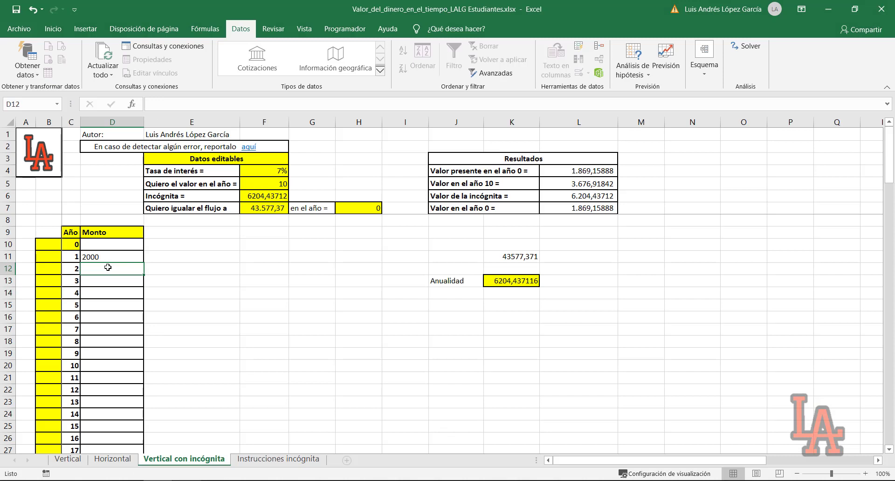
pyautogui.write('=')
pyautogui.press('Up')
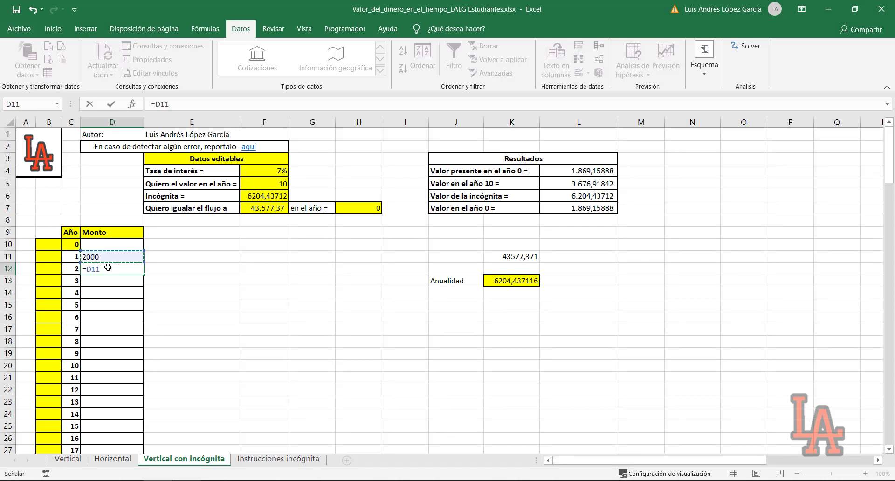
pyautogui.press('F4')
pyautogui.write('+')
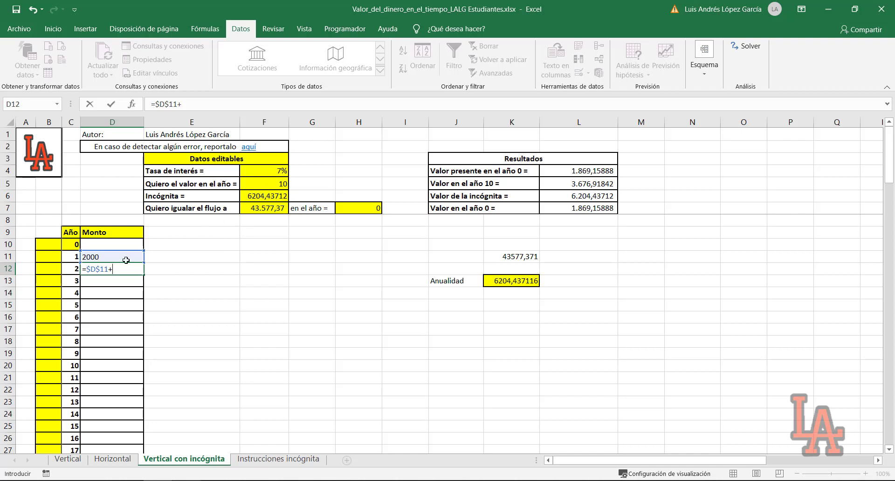
pyautogui.click(53, 270)
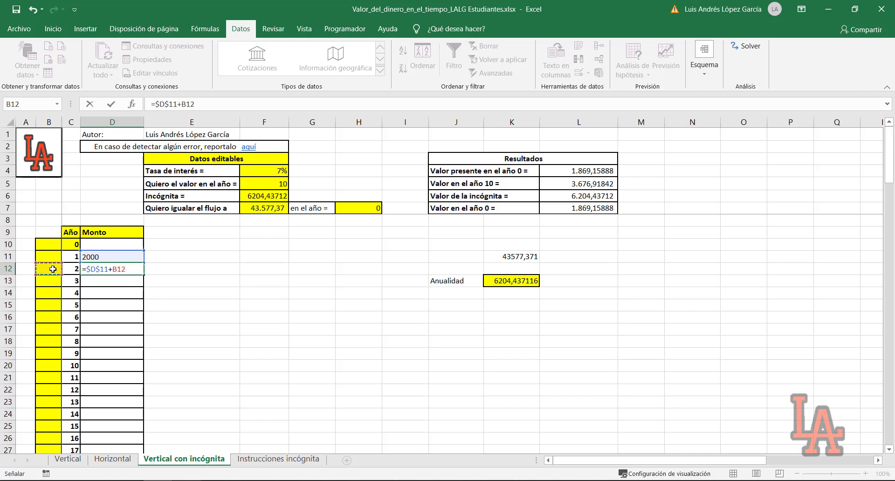
pyautogui.write('*')
pyautogui.click(255, 199)
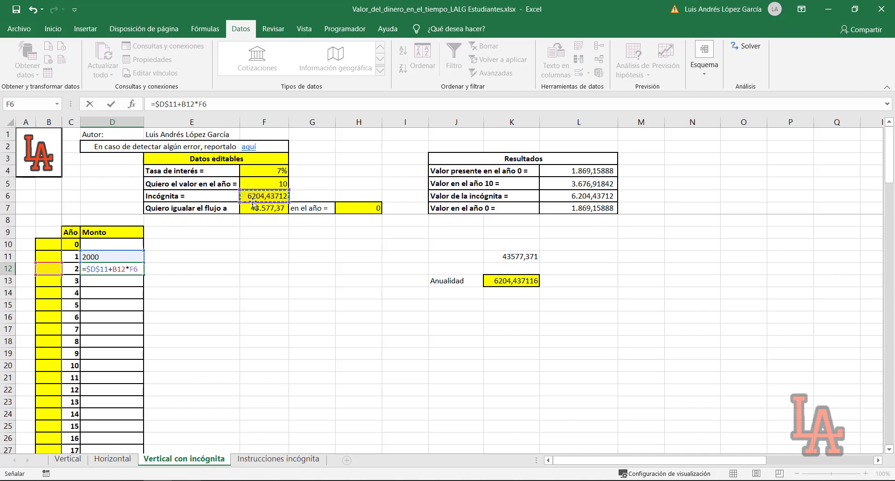
pyautogui.press('F4')
pyautogui.press('Return')
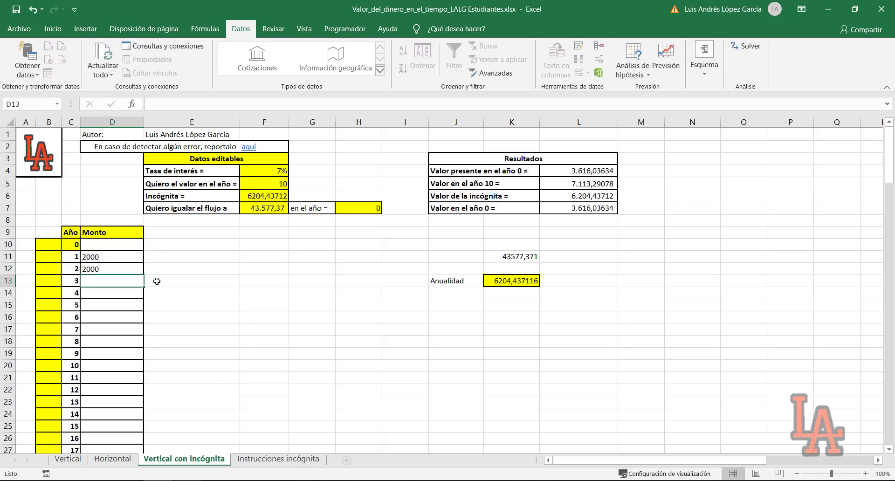
# - Fill the gradient multipliers 1 to 9 into B12:B20 beside years 2 to 10
pyautogui.click(49, 270)
pyautogui.write('1')
pyautogui.press('Return')
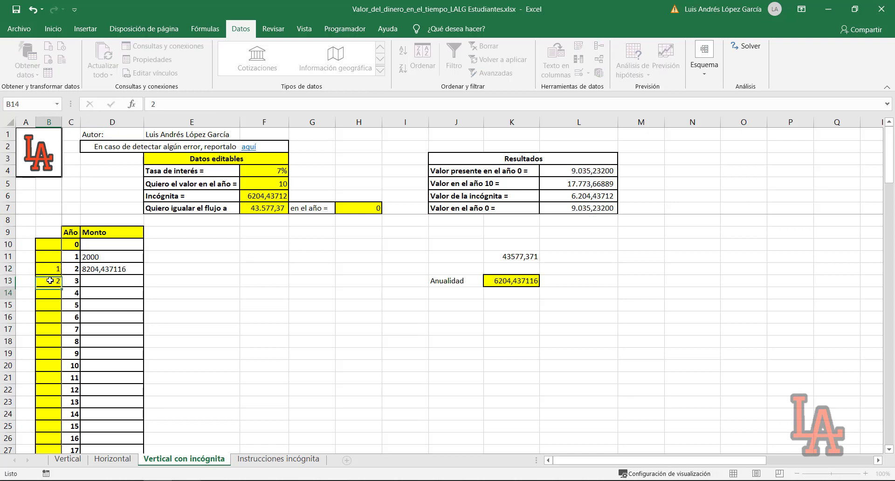
pyautogui.press('Up')
pyautogui.moveTo(61, 275); pyautogui.dragTo(65, 366)
pyautogui.click(194, 350)
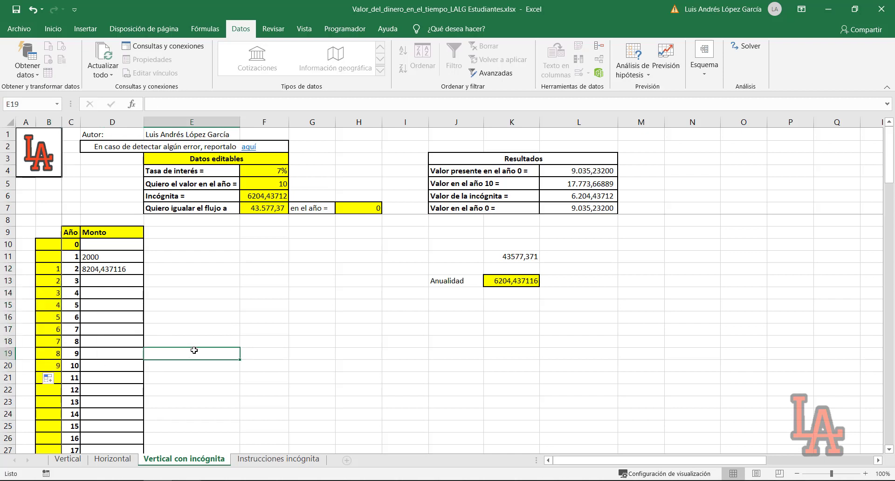
# - Copy the gradient formula from D12 down to D20 and set the unknown in F6 to 100
pyautogui.click(106, 271)
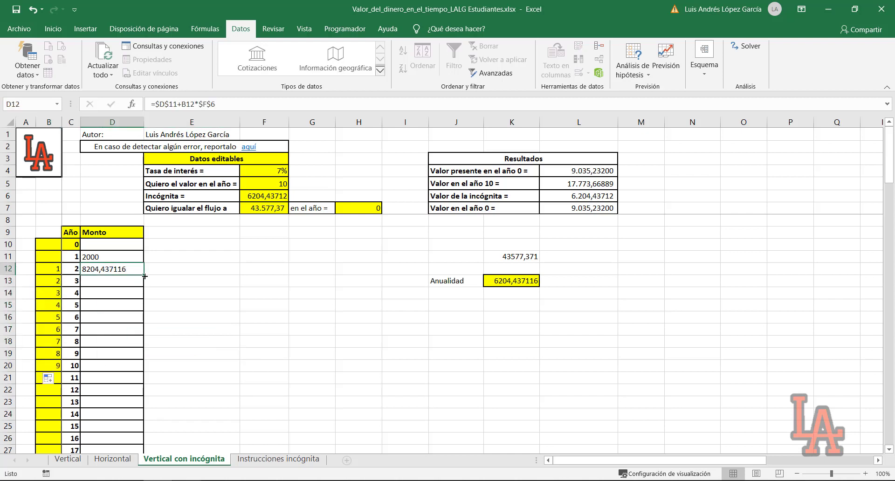
pyautogui.moveTo(144, 275); pyautogui.dragTo(145, 371)
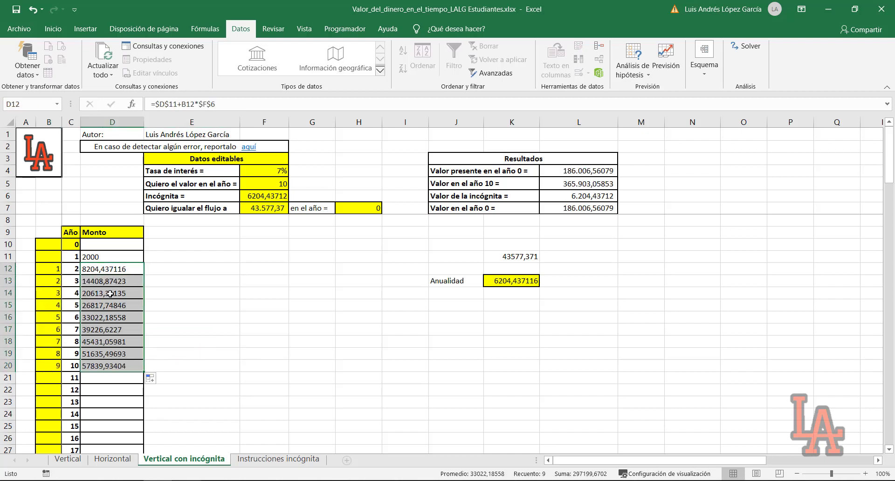
pyautogui.click(263, 198)
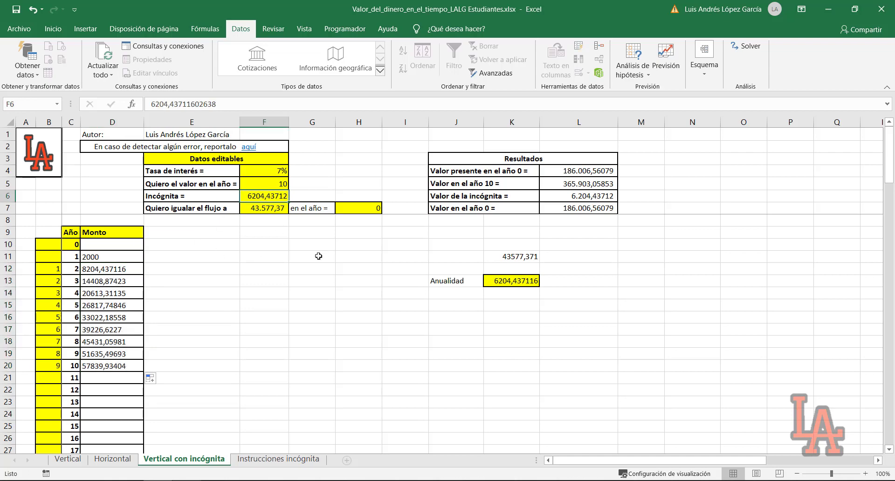
pyautogui.write('100')
pyautogui.press('Return')
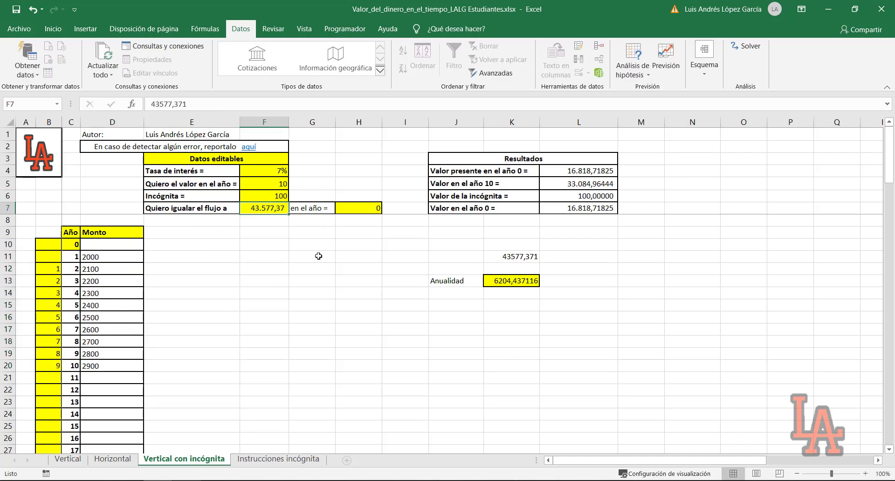
# - Review the gradient amounts for years 1 to 10 in the Monto column against the trial unknown in F6
pyautogui.click(286, 266)
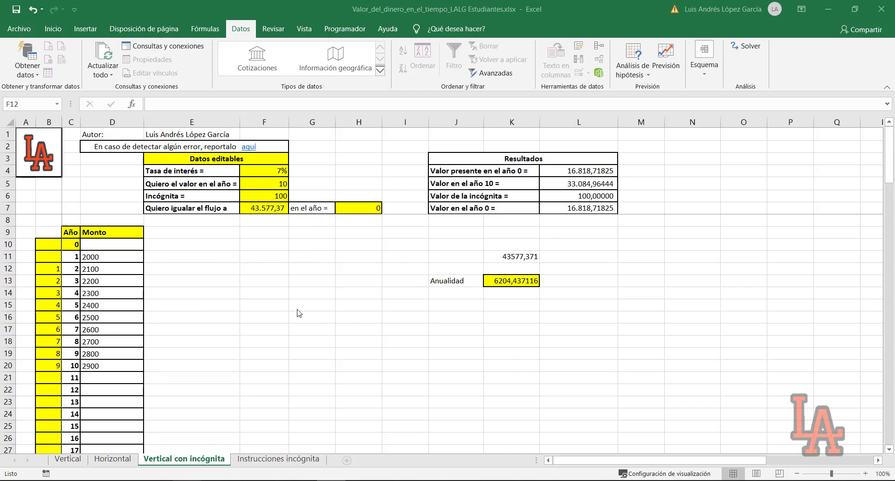
pyautogui.moveTo(87, 257); pyautogui.dragTo(102, 369)
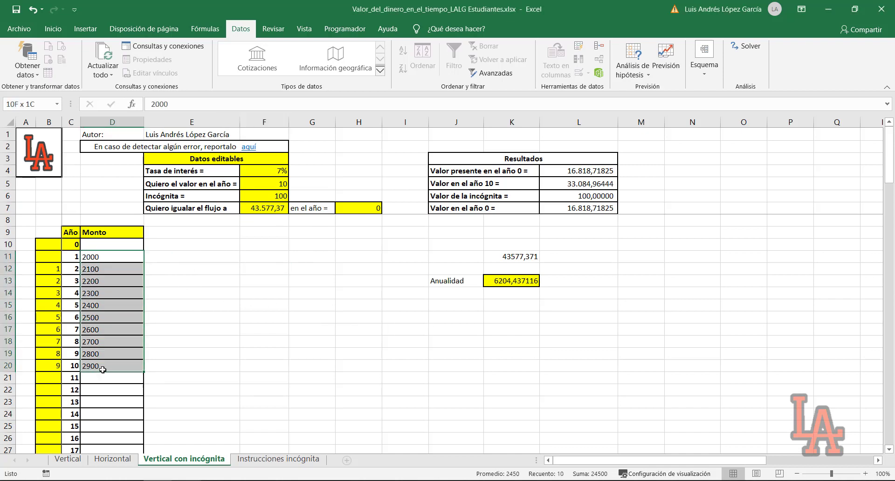
pyautogui.click(86, 257)
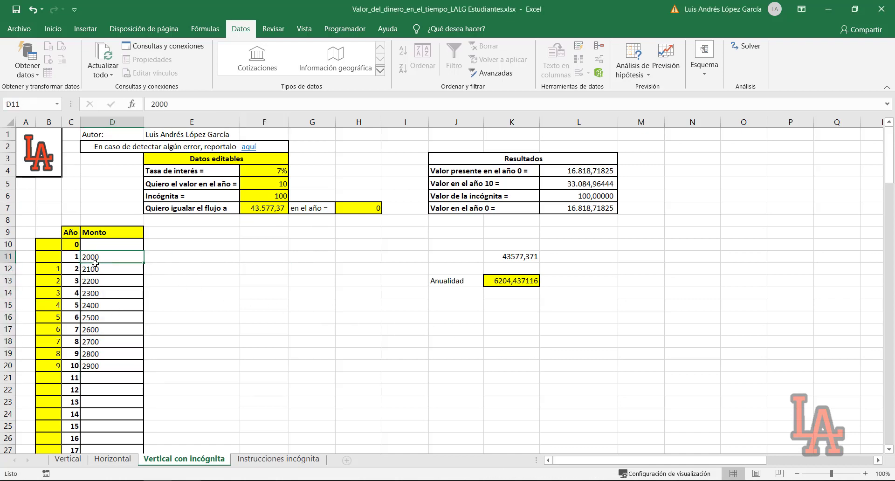
pyautogui.click(97, 367)
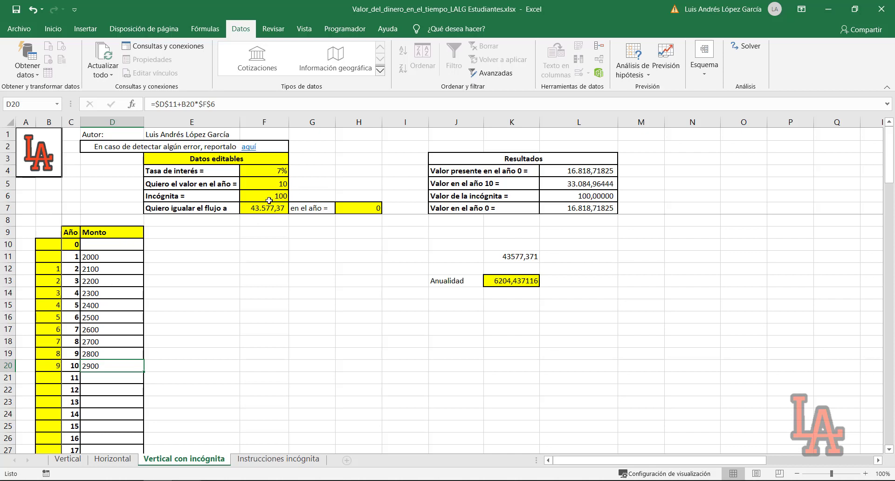
pyautogui.click(159, 262)
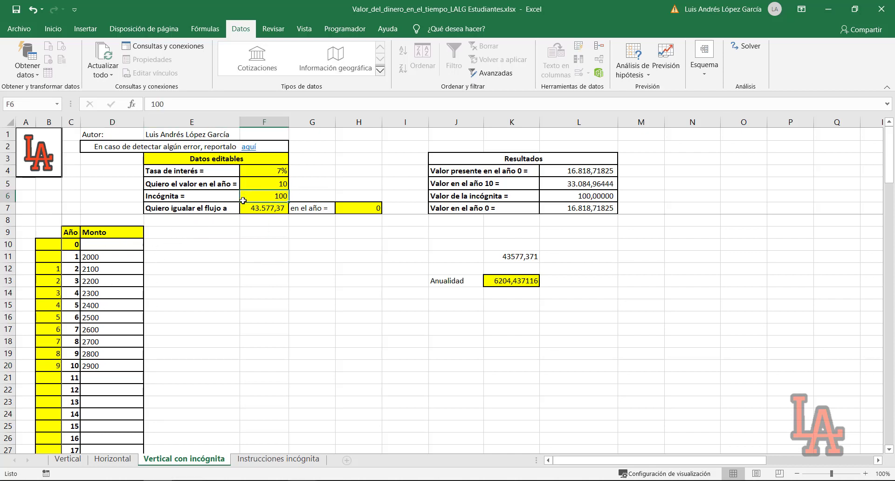
# - Compare the gradient amounts in D11:D20 and the target flow settings in row 7 with exercise 7's part d in Word
pyautogui.moveTo(95, 256); pyautogui.dragTo(98, 355)
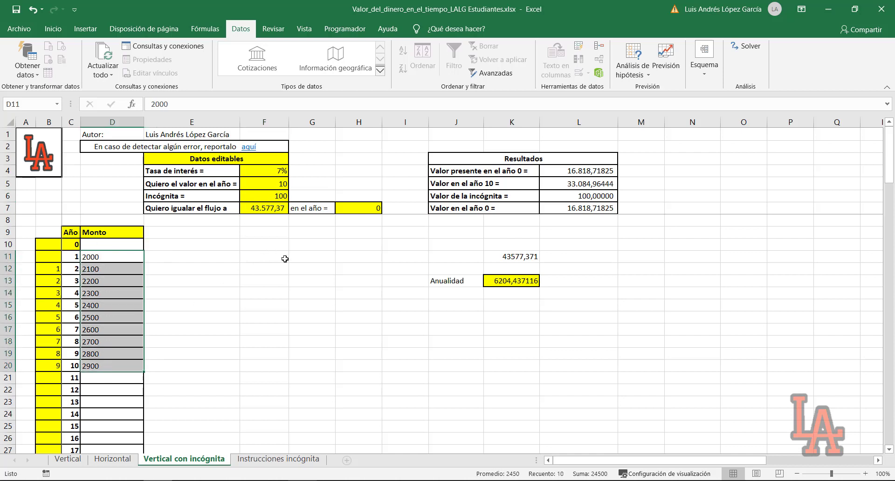
pyautogui.click(264, 208)
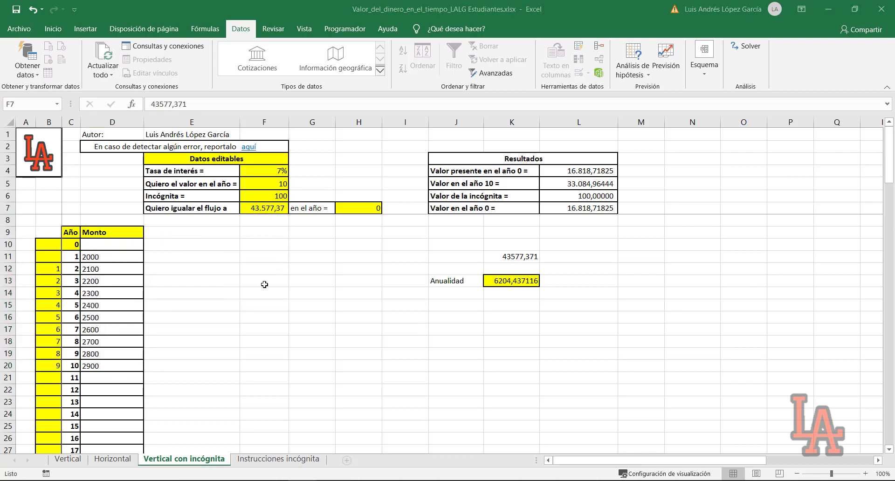
pyautogui.hotkey('alt', 'Tab')
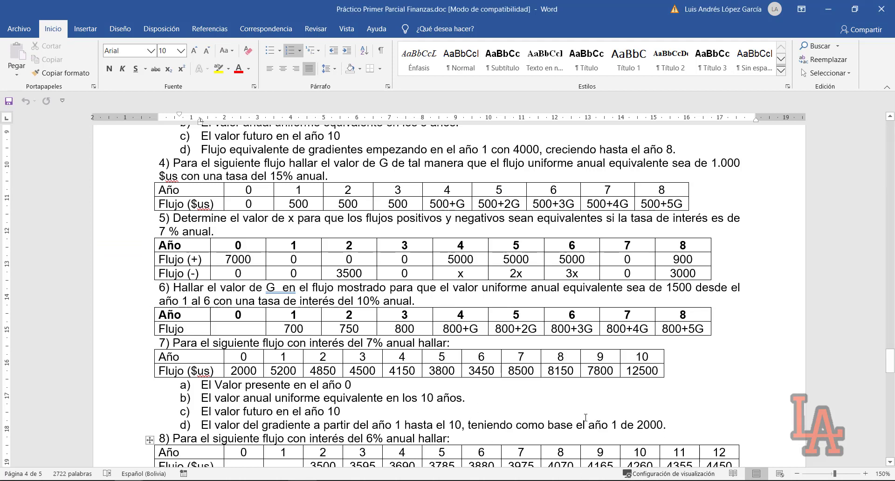
pyautogui.moveTo(667, 422); pyautogui.dragTo(222, 428)
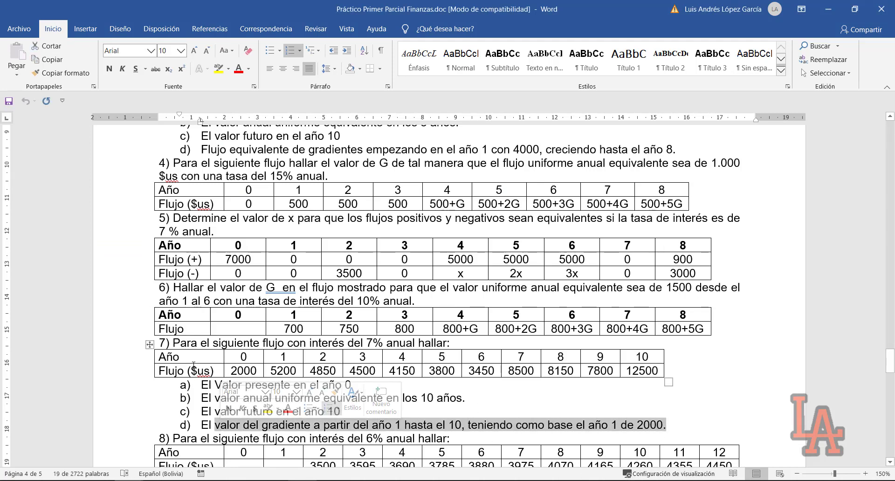
pyautogui.moveTo(180, 357); pyautogui.dragTo(643, 373)
pyautogui.click(324, 386)
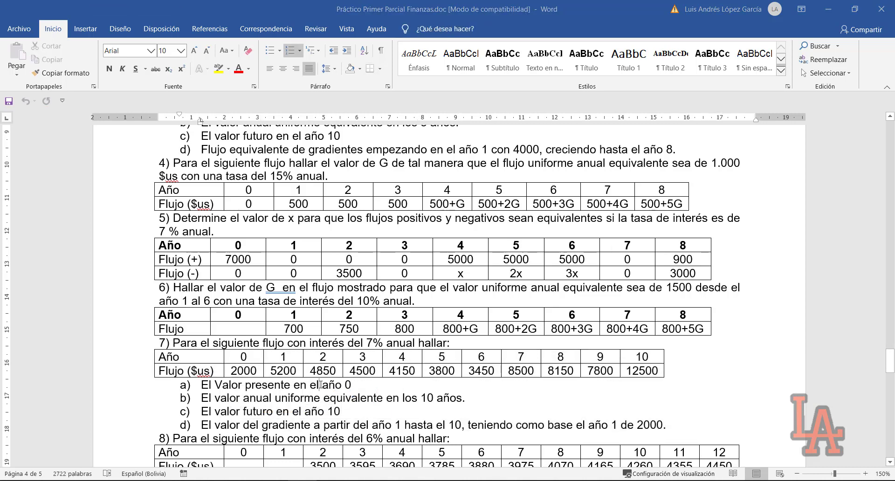
pyautogui.hotkey('alt', 'Tab')
pyautogui.click(457, 366)
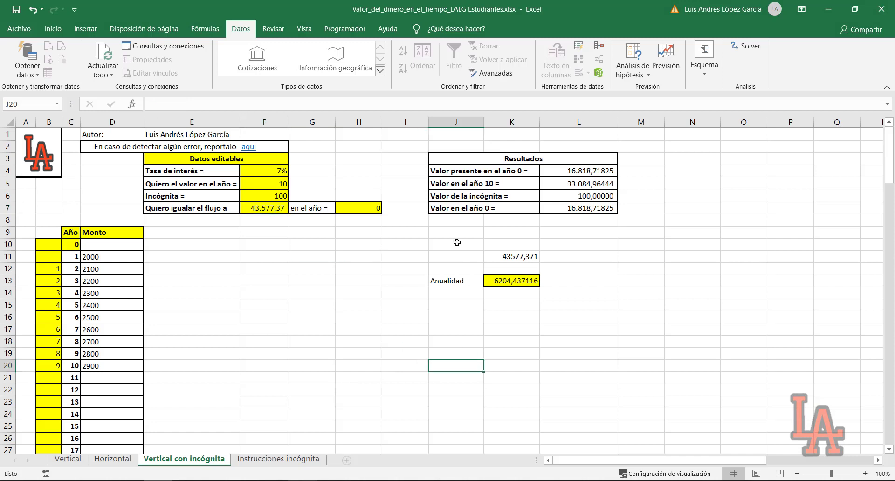
pyautogui.moveTo(205, 209); pyautogui.dragTo(358, 210)
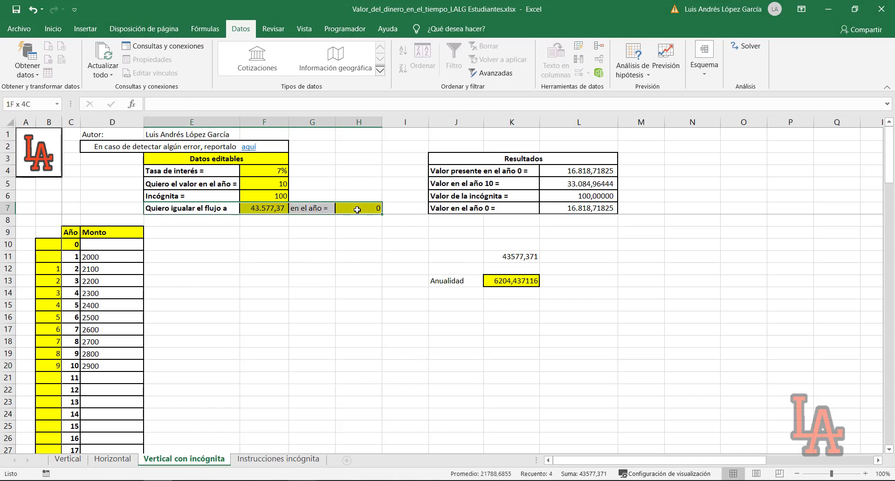
pyautogui.click(191, 204)
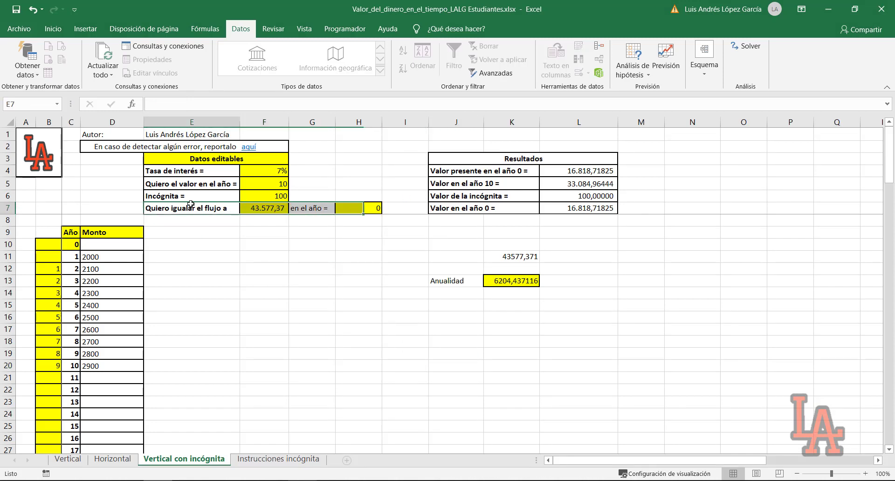
pyautogui.click(258, 208)
pyautogui.click(368, 211)
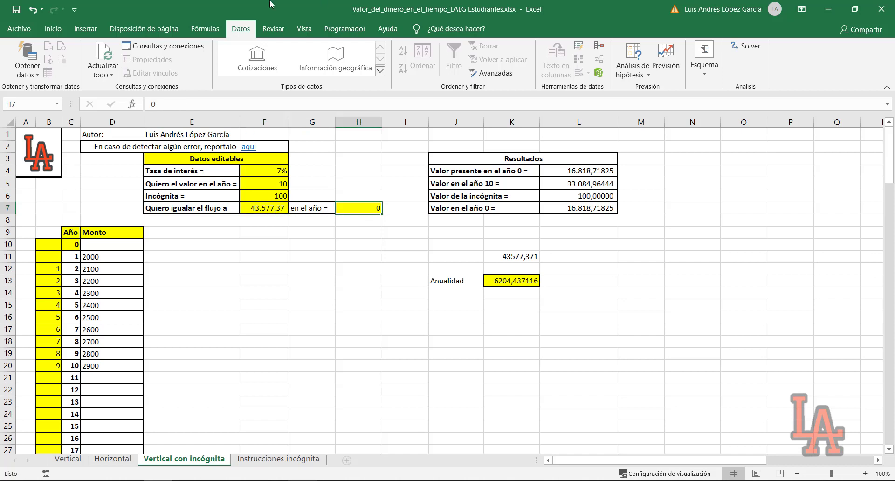
# - Run Goal Seek to set L7 to 43577,37 by changing the unknown in F6, and accept the solution
pyautogui.click(633, 70)
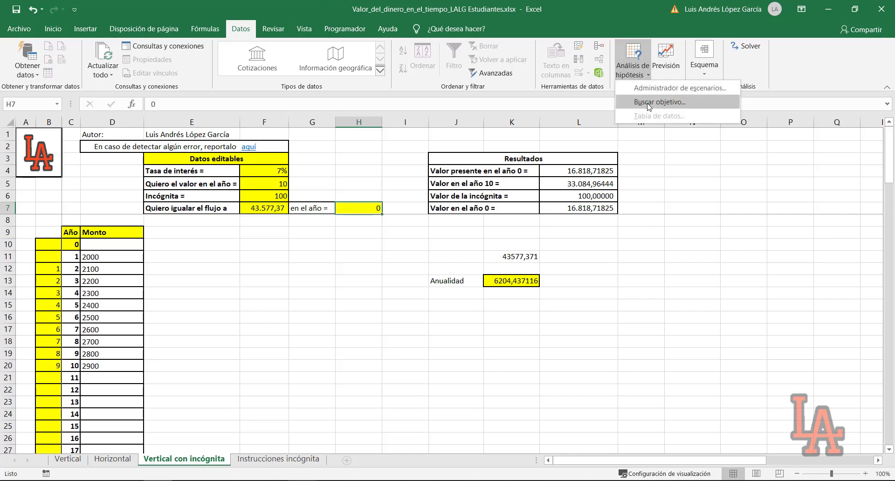
pyautogui.click(647, 103)
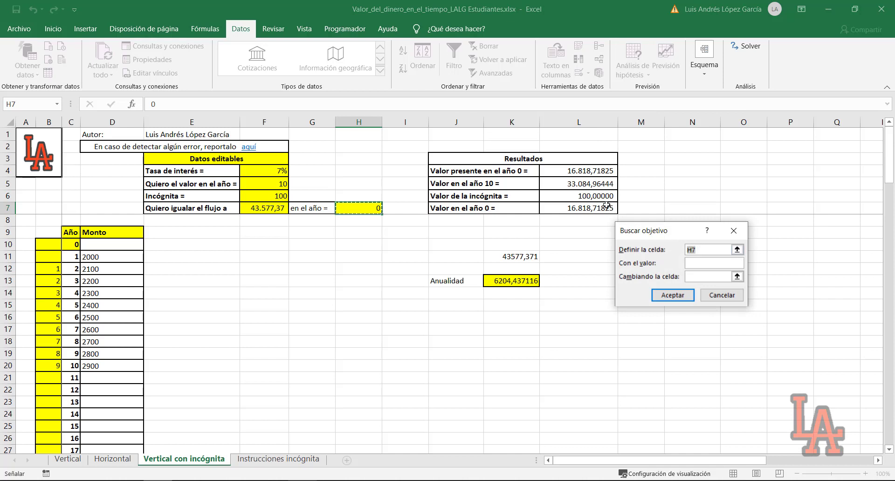
pyautogui.click(590, 206)
pyautogui.click(700, 264)
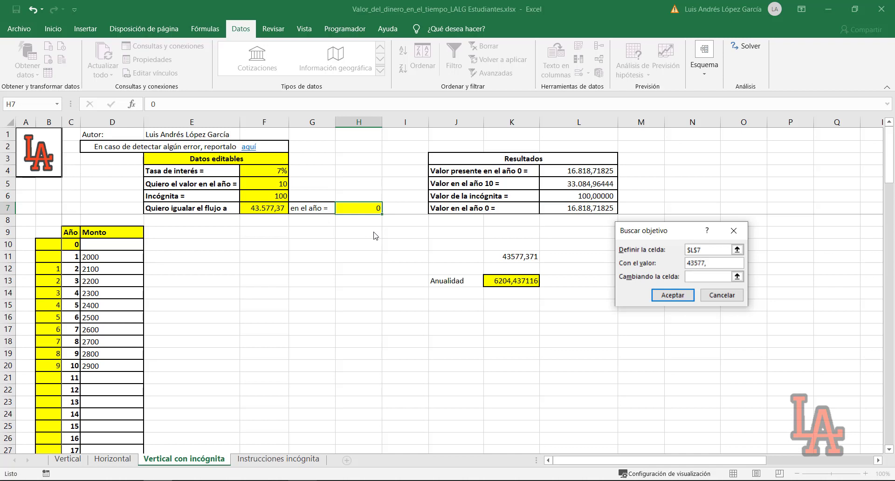
pyautogui.click(694, 276)
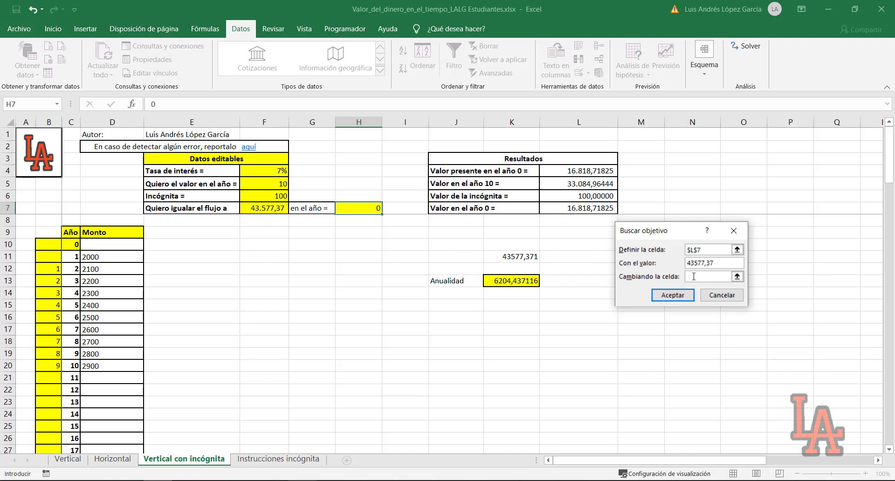
pyautogui.click(271, 201)
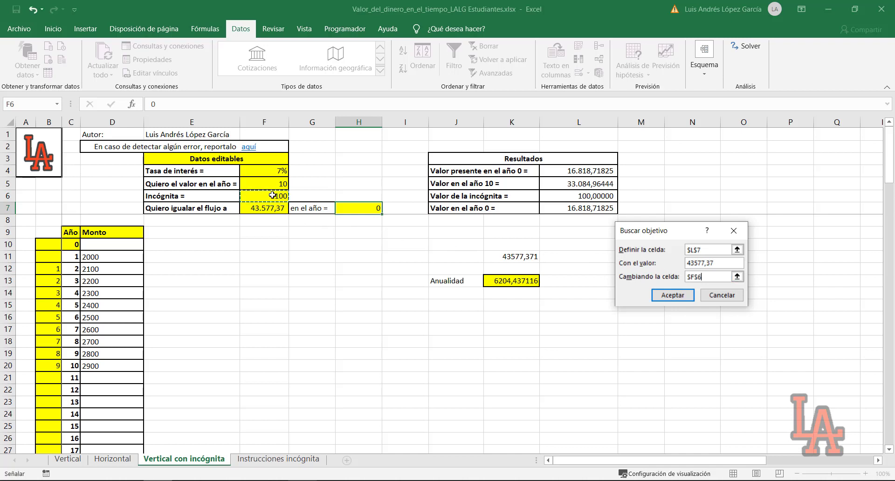
pyautogui.click(687, 297)
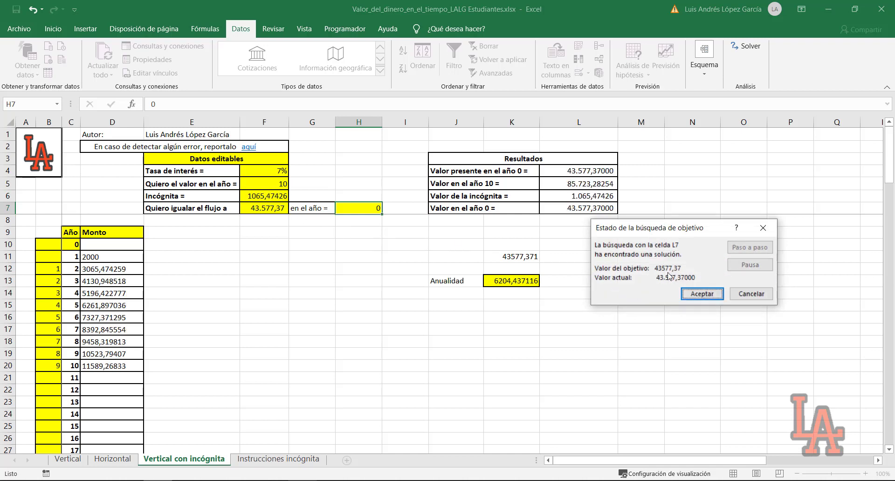
pyautogui.click(702, 293)
pyautogui.click(250, 195)
# - Label J14 "Gradiente" and copy the solved unknown from F6 into K14
pyautogui.click(474, 294)
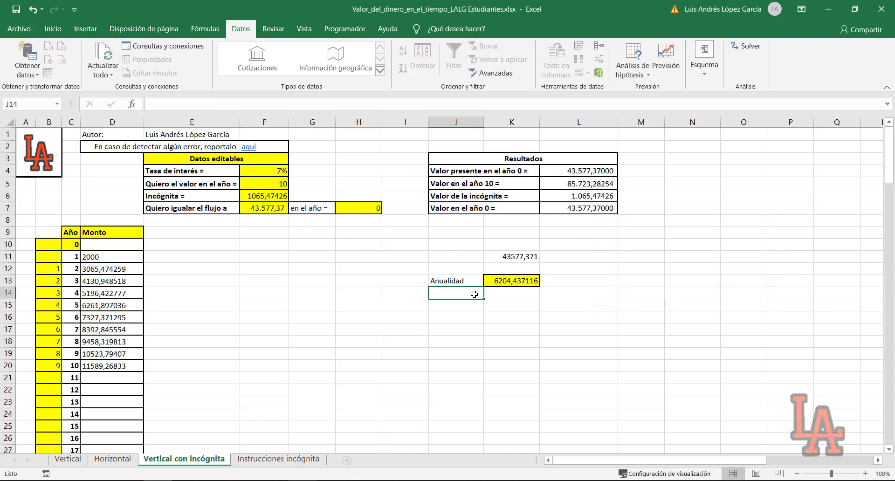
pyautogui.write('Gradie')
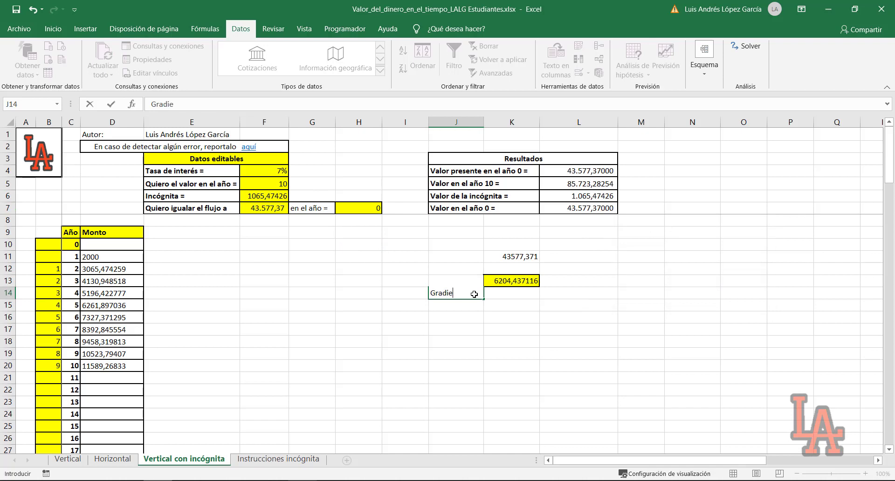
pyautogui.write('nte')
pyautogui.click(262, 197)
pyautogui.hotkey('ctrl', 'c')
pyautogui.click(518, 293)
pyautogui.hotkey('ctrl', 'v')
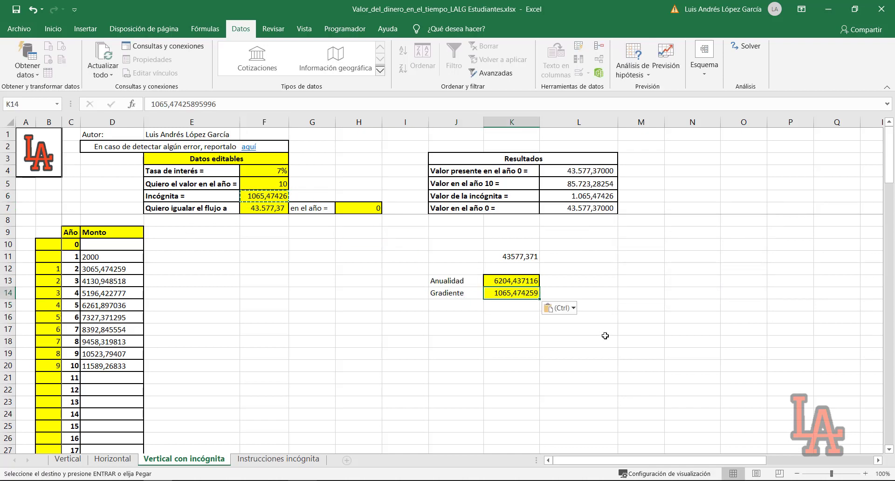
pyautogui.click(605, 335)
# - Copy the present value from K11 into K12, label it "Po" in J12, and clear K11
pyautogui.click(508, 282)
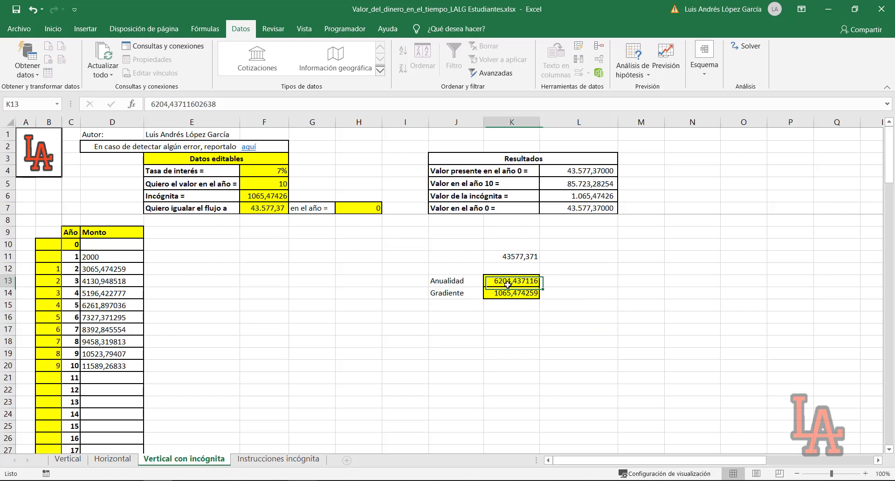
pyautogui.click(503, 259)
pyautogui.hotkey('ctrl', 'c')
pyautogui.click(509, 269)
pyautogui.hotkey('ctrl', 'v')
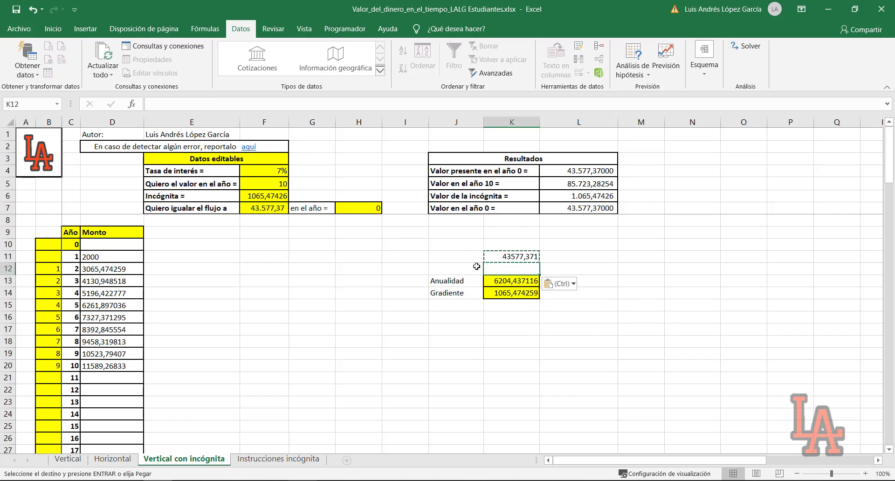
pyautogui.doubleClick(478, 267)
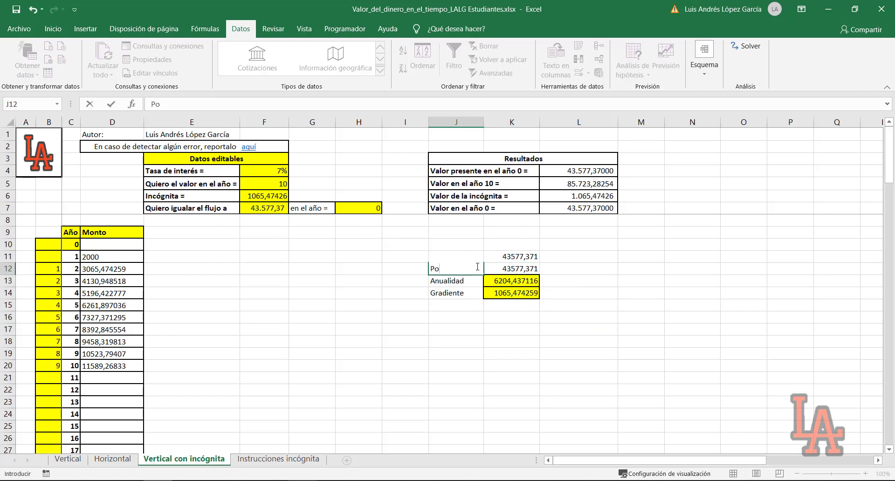
pyautogui.write('Po')
pyautogui.press('Up')
pyautogui.press('Right')
pyautogui.press('Delete')
# - Label J15 "F10" and link K15 to the year 10 value in L5
pyautogui.press('Down')
pyautogui.press('Down')
pyautogui.press('Down')
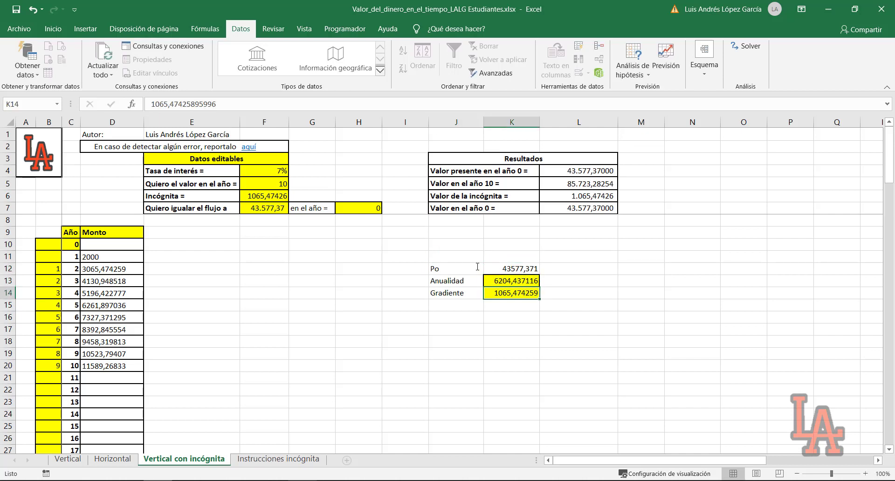
pyautogui.press('Down')
pyautogui.press('Left')
pyautogui.press('Left')
pyautogui.press('Right')
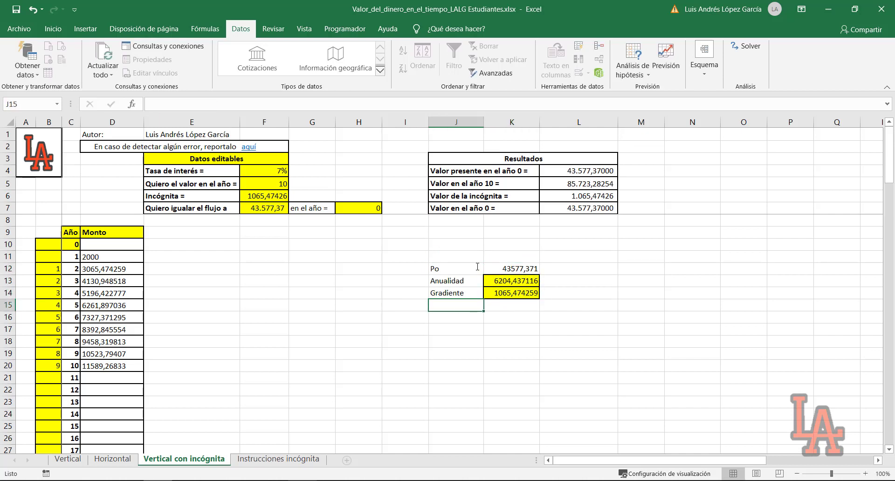
pyautogui.write('F10')
pyautogui.press('Right')
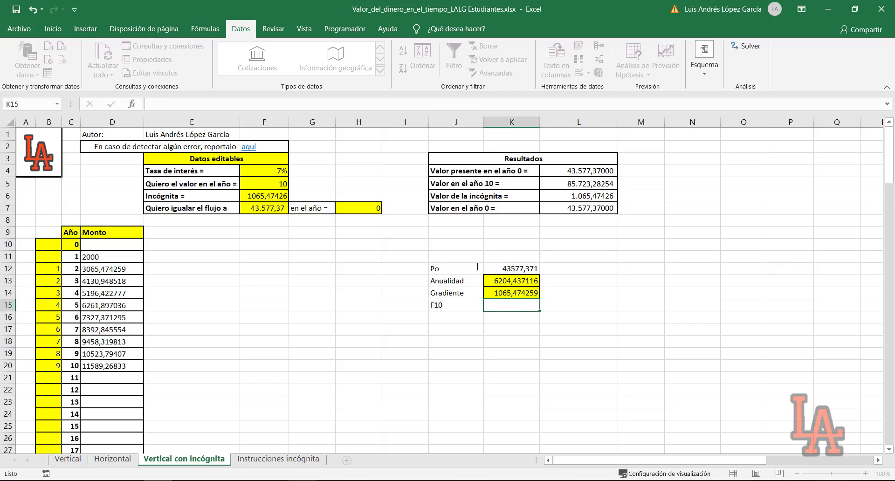
pyautogui.write('=')
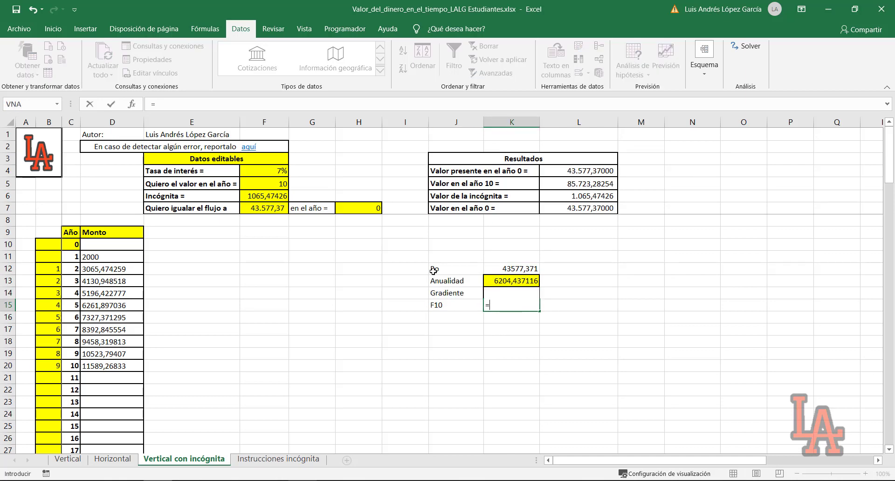
pyautogui.click(556, 183)
pyautogui.press('Return')
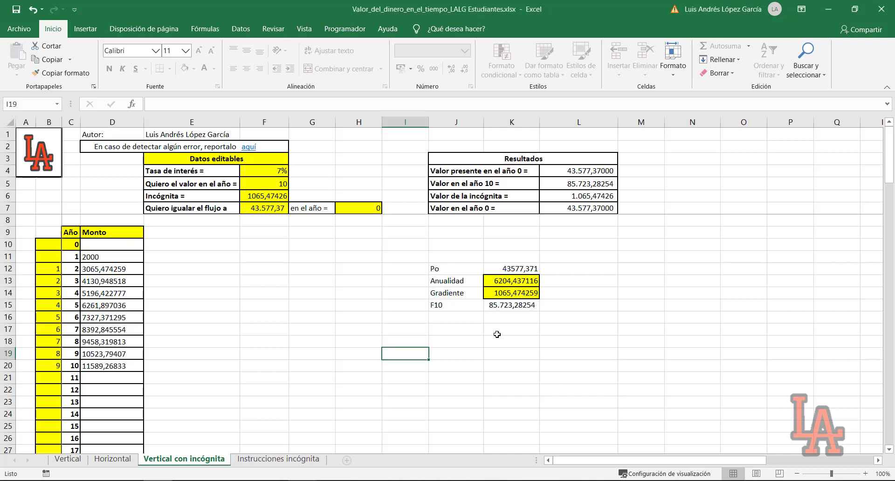
# - Review the results in J12:K15, the gradient amounts in D11:D20, and the Vertical and Horizontal sheets
pyautogui.moveTo(432, 257); pyautogui.dragTo(517, 300)
pyautogui.click(495, 327)
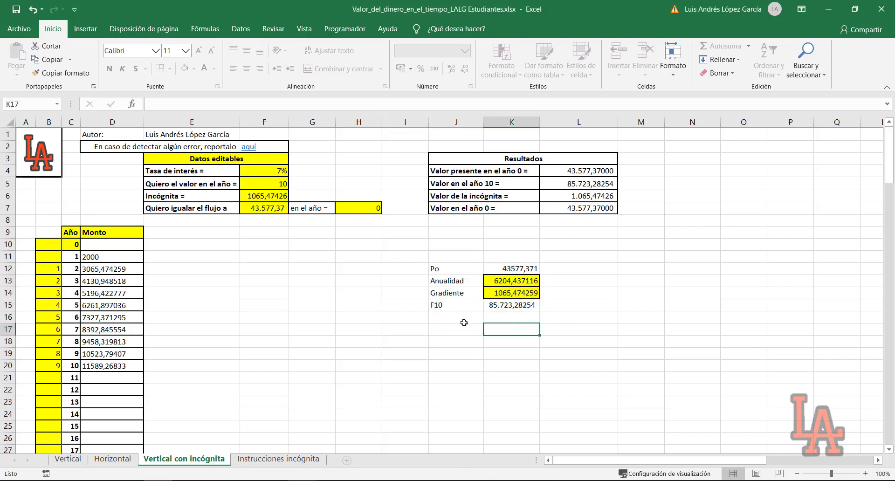
pyautogui.moveTo(397, 262); pyautogui.dragTo(493, 321)
pyautogui.moveTo(99, 256); pyautogui.dragTo(107, 367)
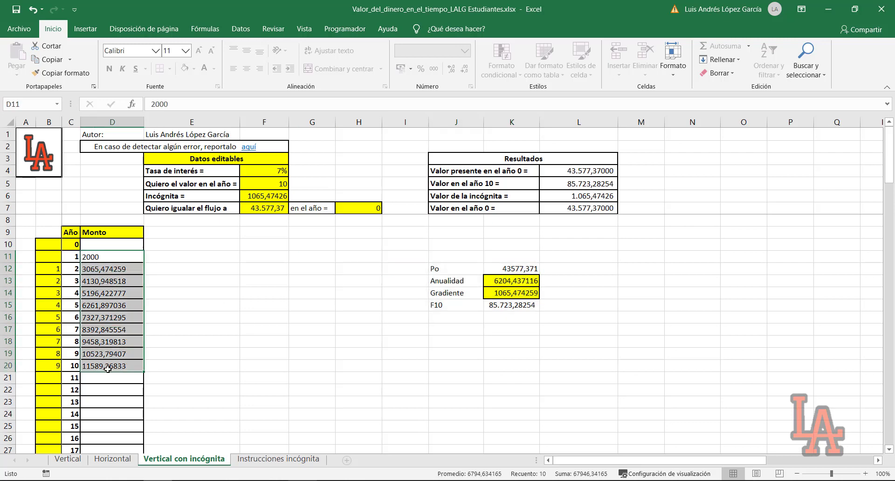
pyautogui.click(225, 368)
pyautogui.click(240, 29)
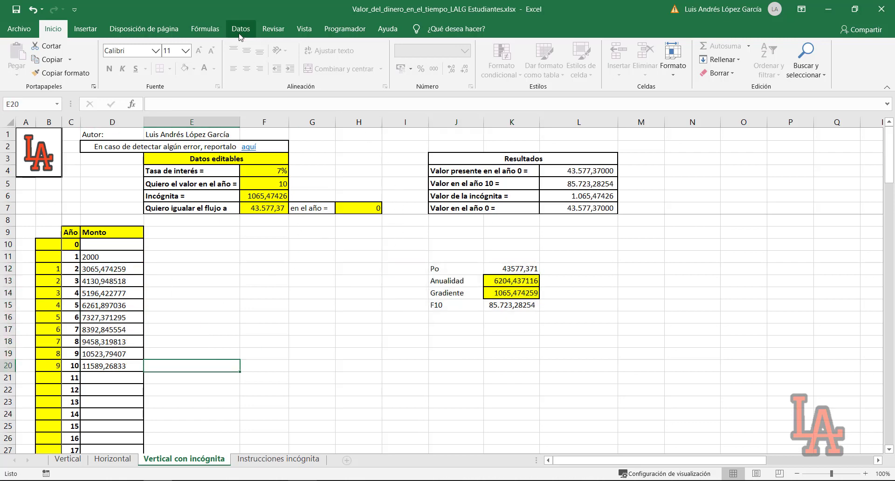
pyautogui.click(633, 69)
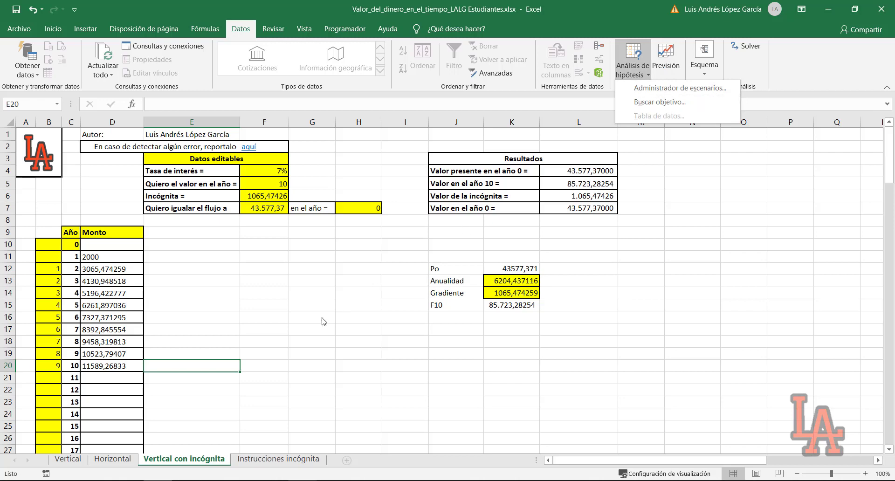
pyautogui.click(113, 459)
pyautogui.click(68, 459)
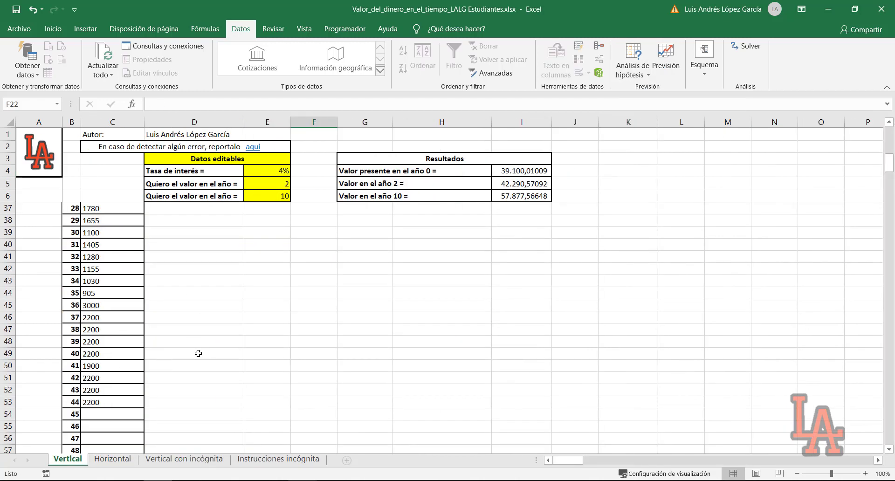
pyautogui.click(112, 459)
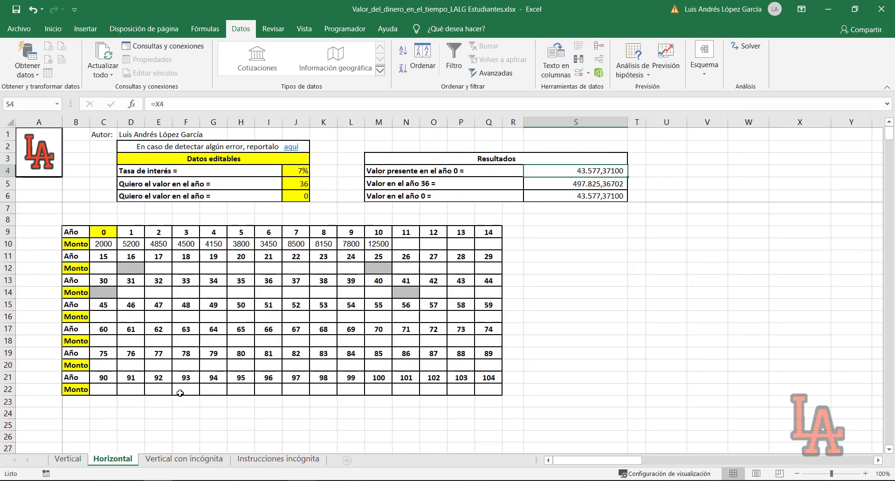
pyautogui.click(184, 459)
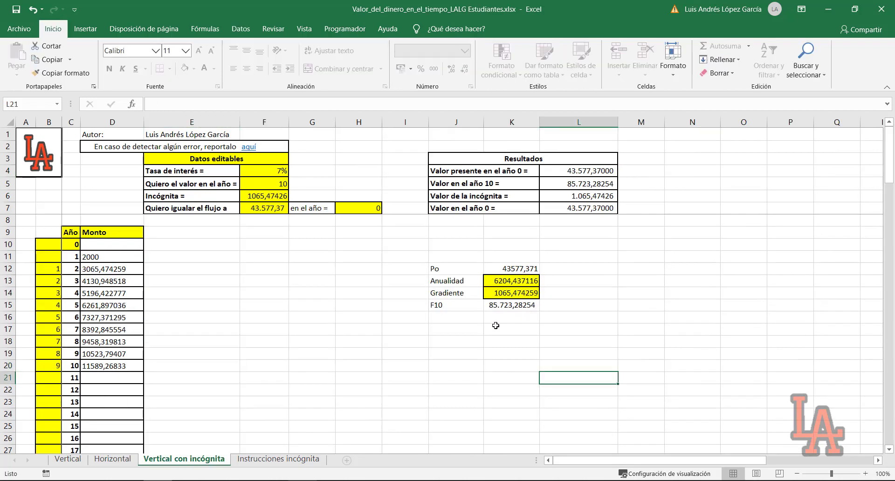
pyautogui.click(404, 354)
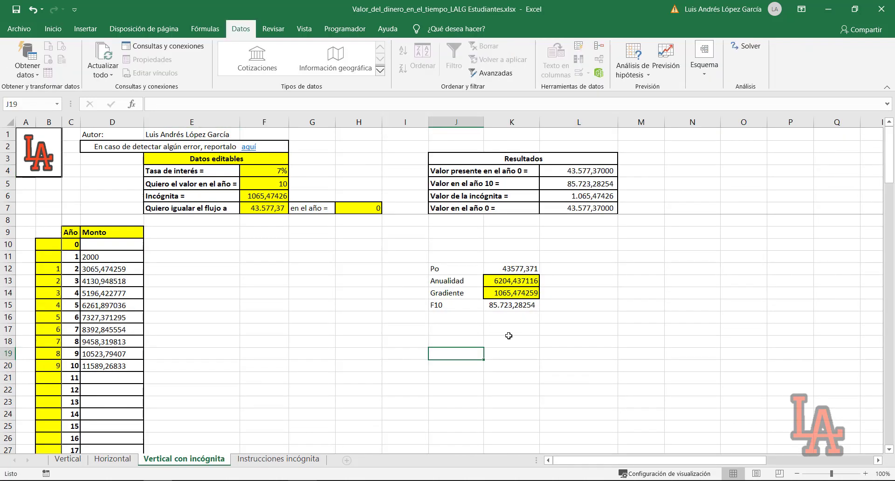
pyautogui.click(509, 336)
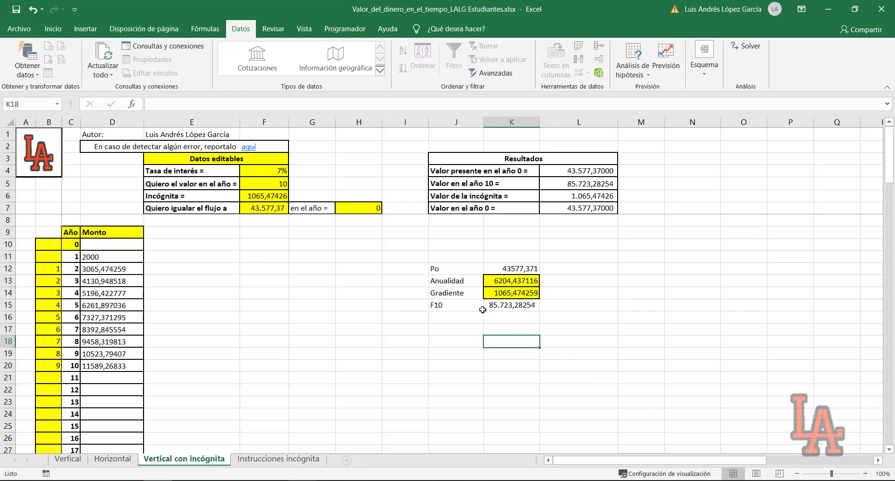
pyautogui.press('Up')
pyautogui.press('Up')
pyautogui.press('Right')
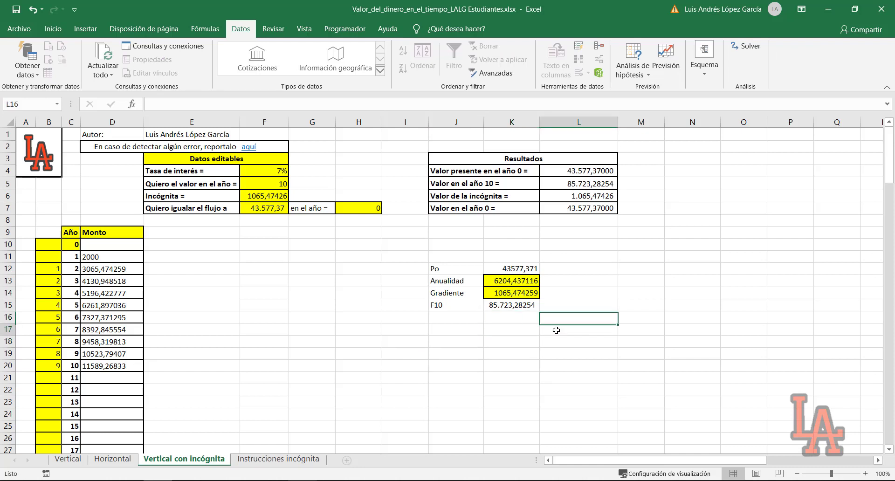
pyautogui.click(559, 345)
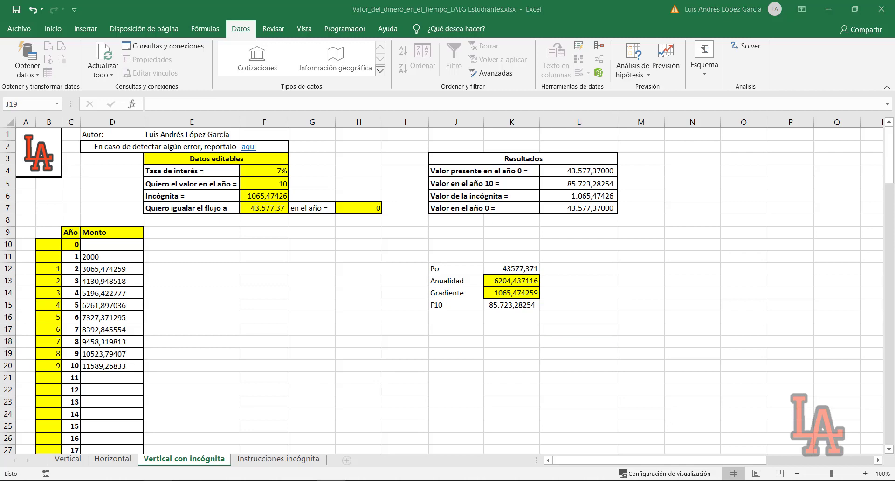